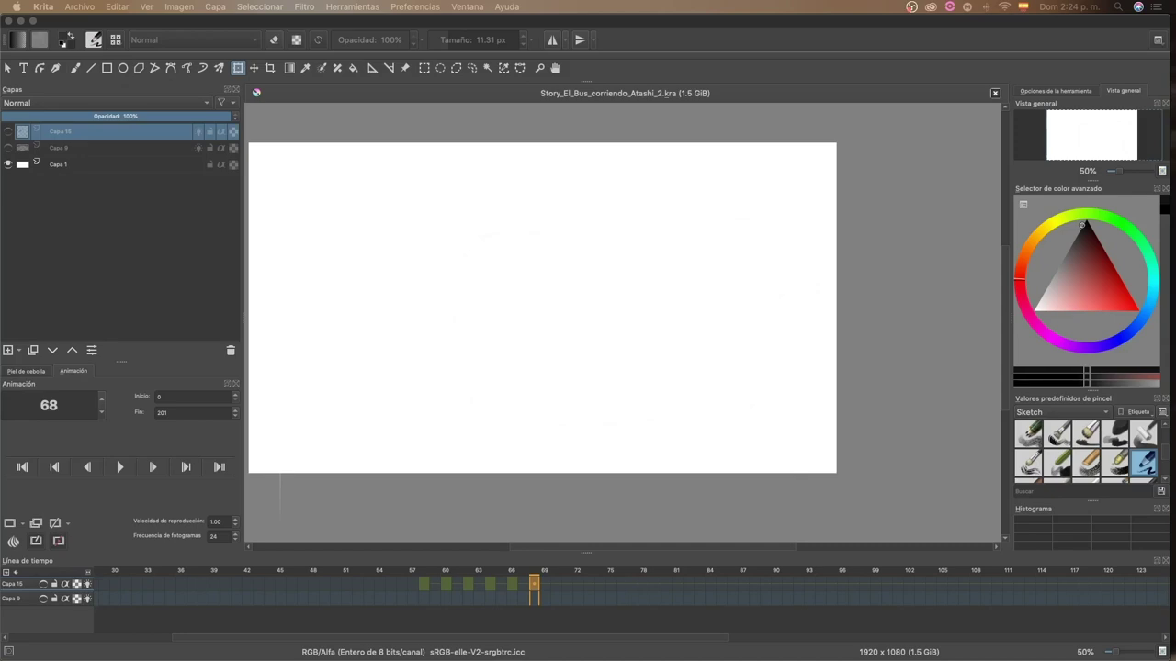
Step: Go to frame 68, zoom in, and ink a black angry brow over the right eye
key(Left)
key(Left)
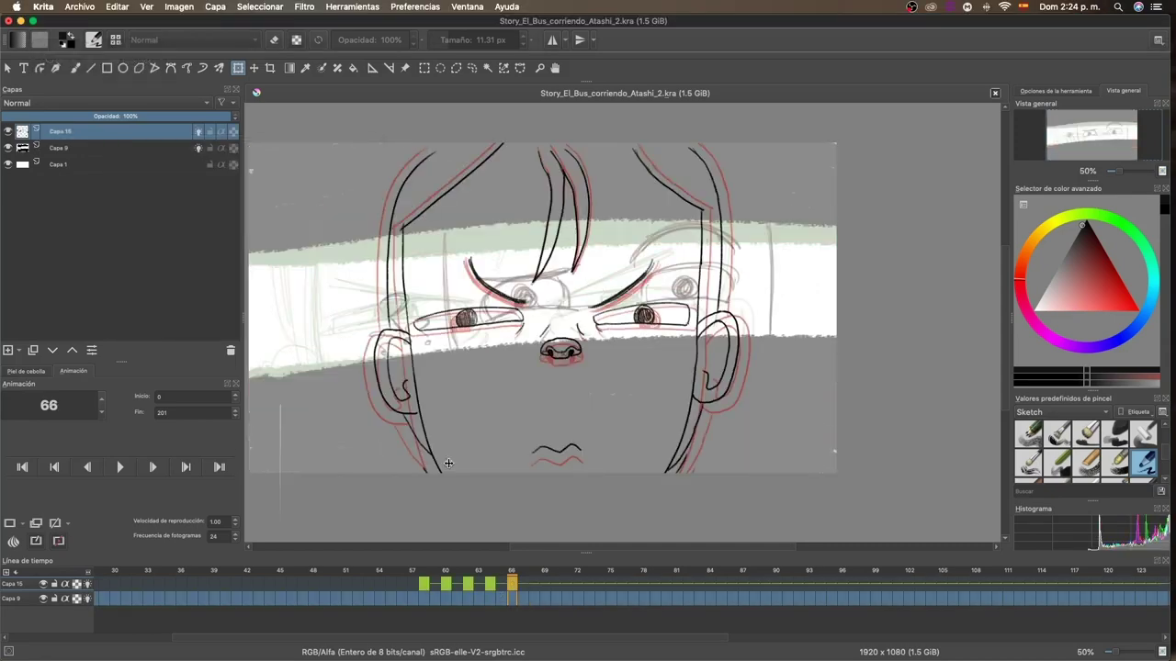
key(Right)
key(Right)
scroll(1112, 145, up, 1)
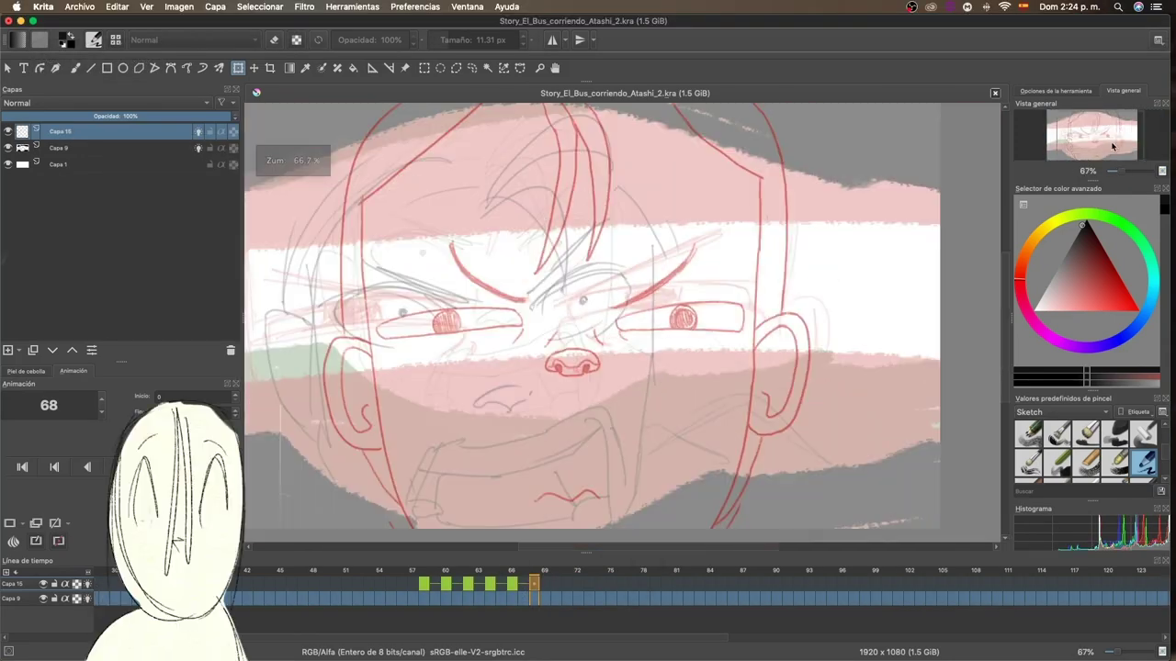
key(b)
drag(654, 308, 749, 317)
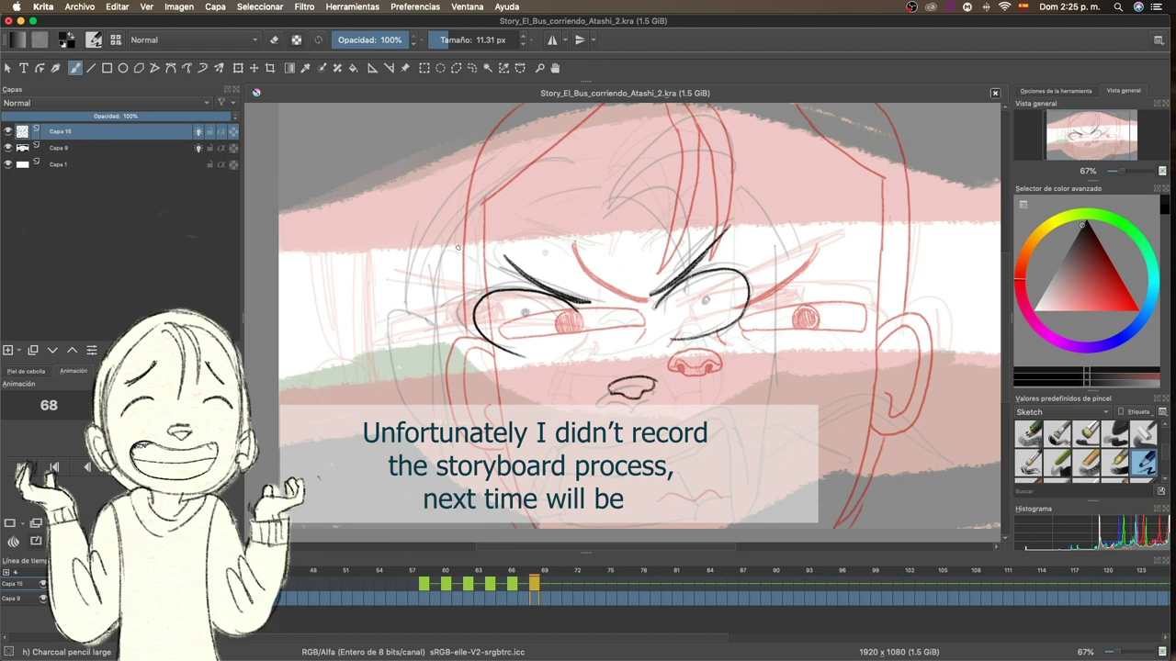
Step: Ink both face sides down to the chin and redraw the left ear with its inner line
drag(746, 188, 771, 349)
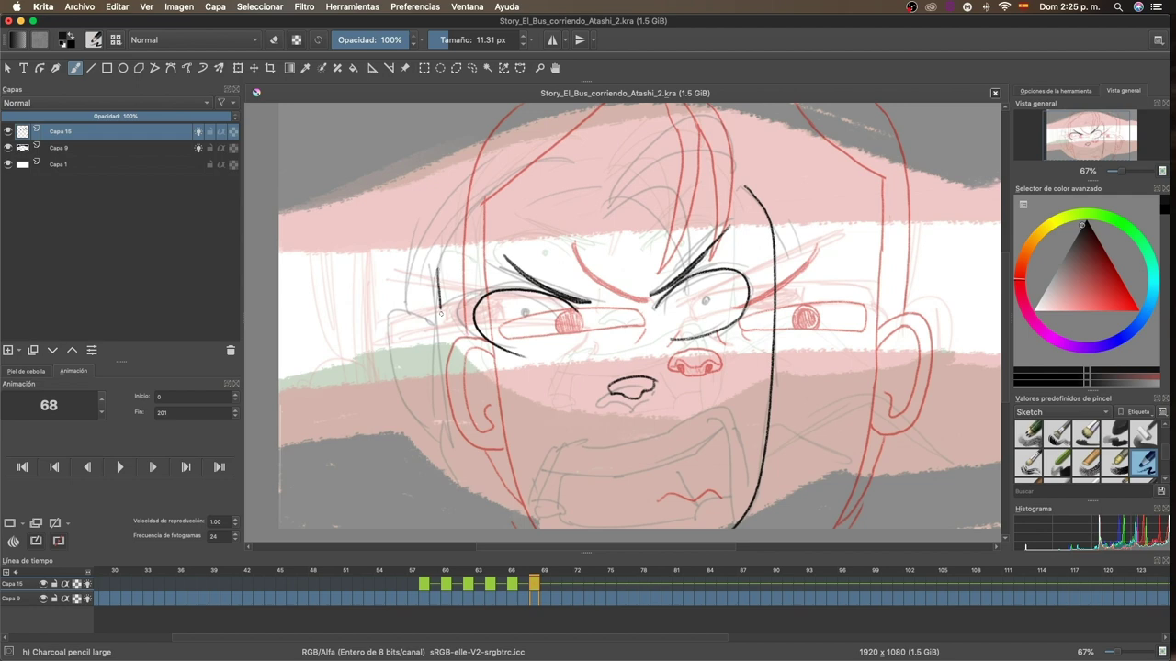
drag(440, 313, 505, 528)
key(ctrl+z)
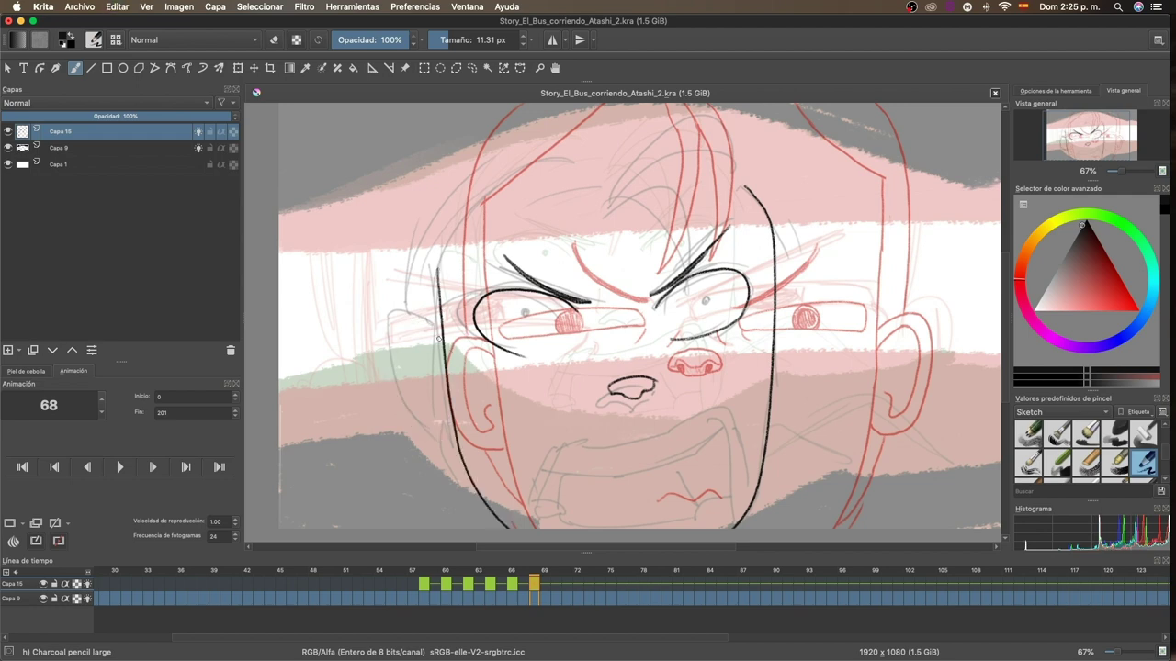
drag(421, 325, 455, 438)
drag(434, 384, 438, 412)
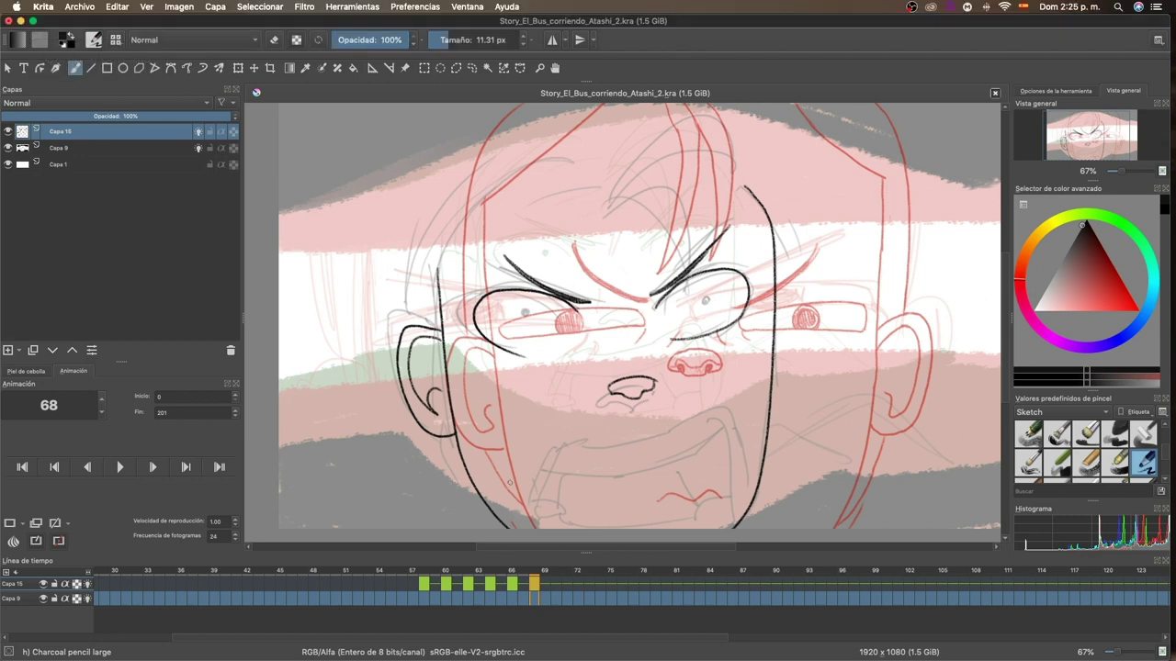
Step: Ink the shouting mouth's upper edge, teeth and lower jaw, and hatch its dark interior
drag(529, 437, 723, 413)
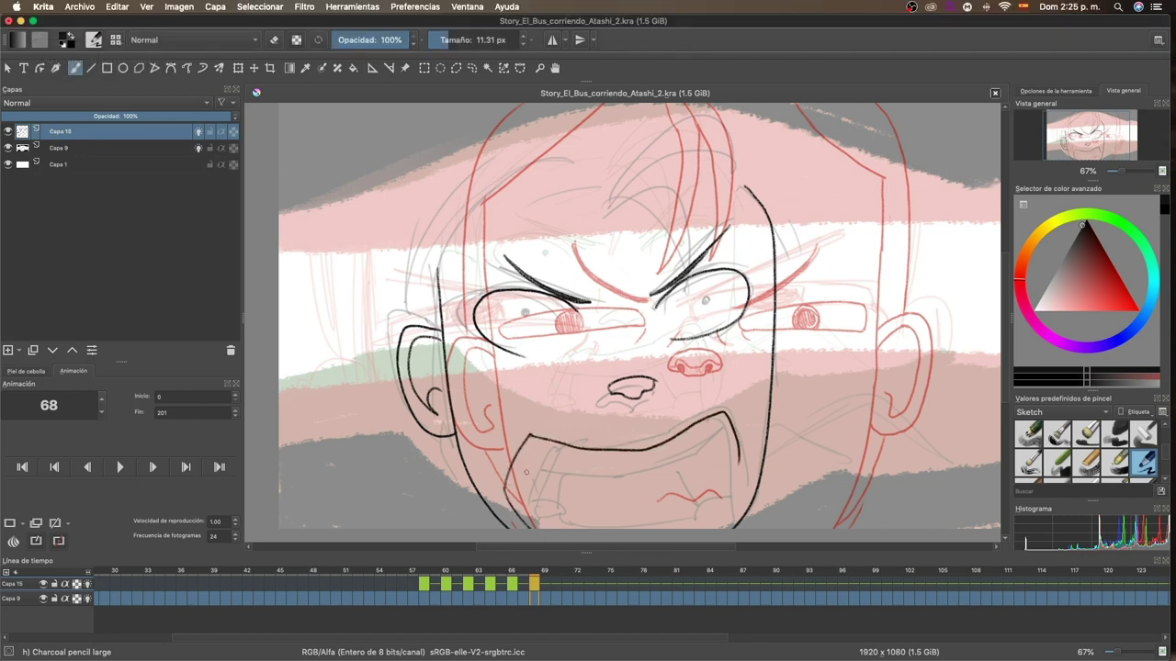
mouse_move(516, 458)
mouse_down()
mouse_move(735, 439)
mouse_move(711, 450)
mouse_up()
drag(717, 416, 726, 433)
drag(519, 504, 736, 467)
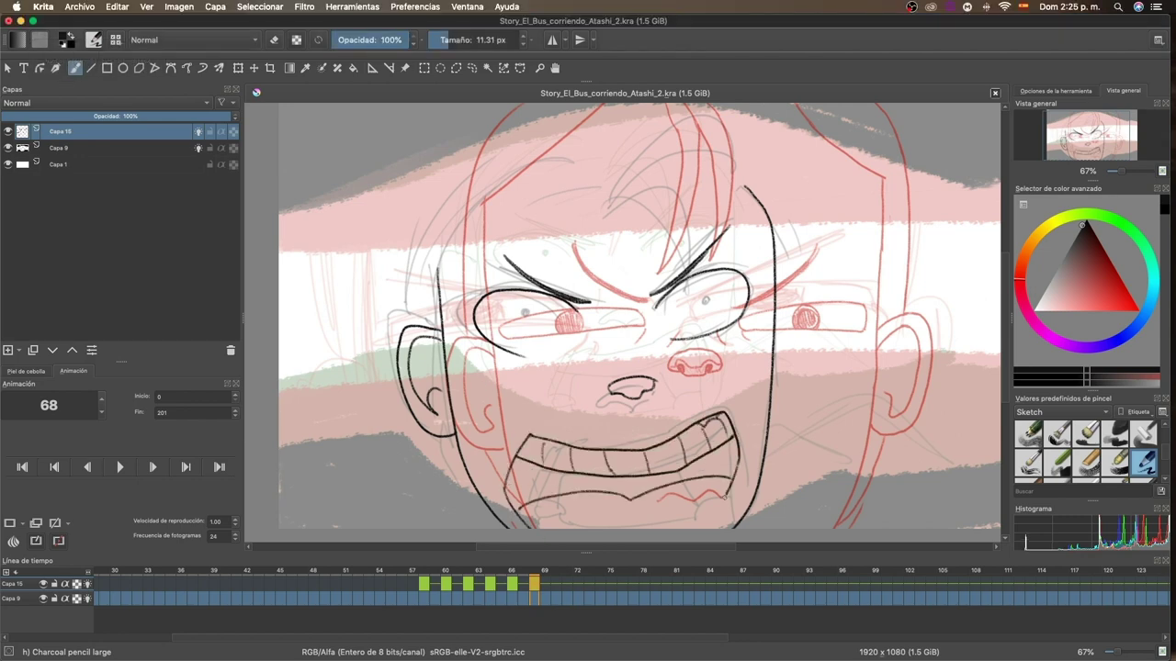
mouse_move(511, 496)
mouse_down()
mouse_move(735, 445)
mouse_move(634, 492)
mouse_up()
mouse_move(717, 470)
mouse_down()
mouse_move(542, 492)
mouse_move(639, 496)
mouse_up()
Step: Ink the left face outline, erase a stray stroke, and compare frames 67 and 68
mouse_move(441, 326)
mouse_down()
mouse_move(666, 147)
mouse_move(776, 274)
mouse_up()
key(e)
mouse_move(620, 160)
mouse_down()
mouse_move(721, 105)
mouse_move(666, 176)
mouse_up()
key(e)
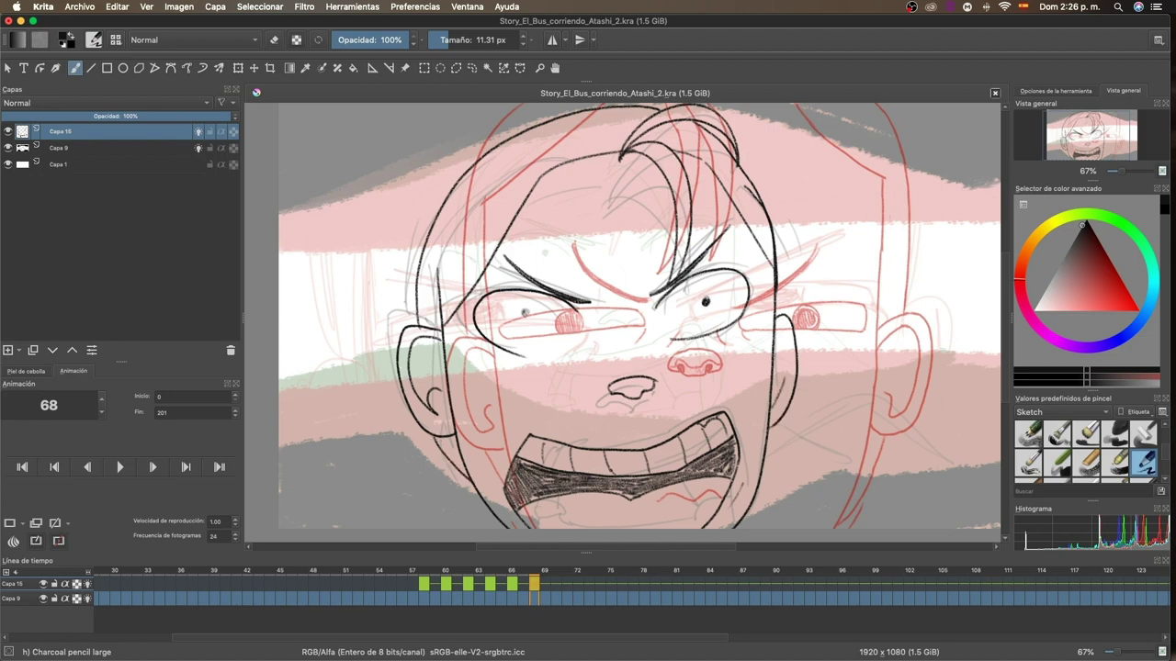
click(526, 585)
click(535, 588)
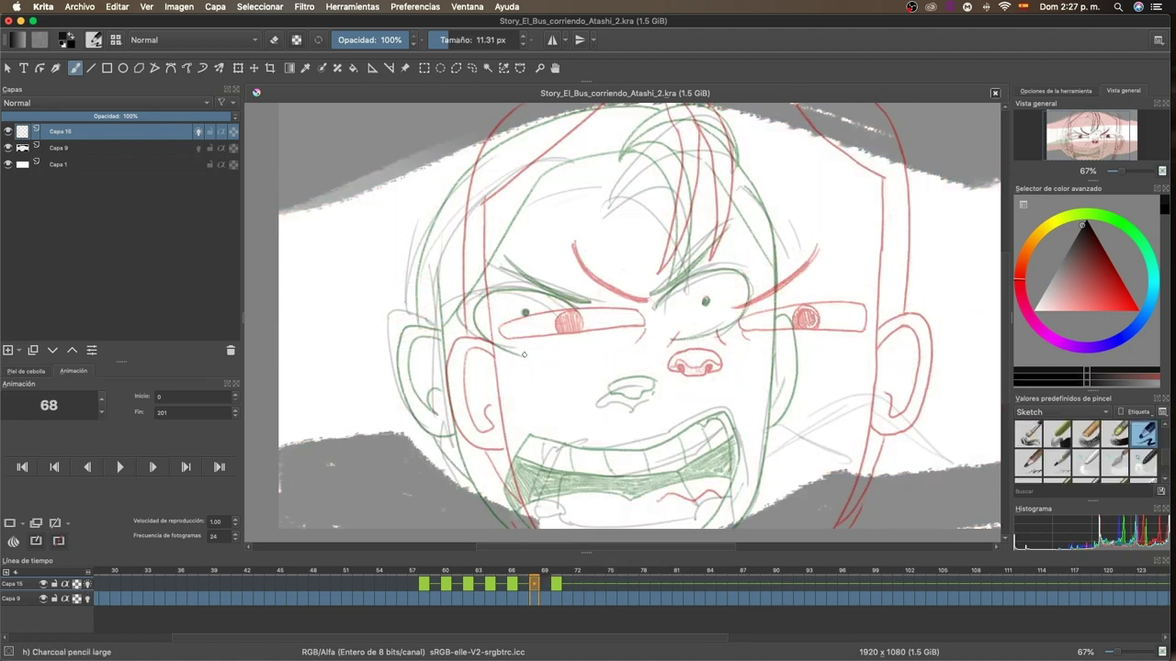
Step: Zoom out, then ink the left face contour, left ear, left eye outline, right ear line and a pupil
key(minus)
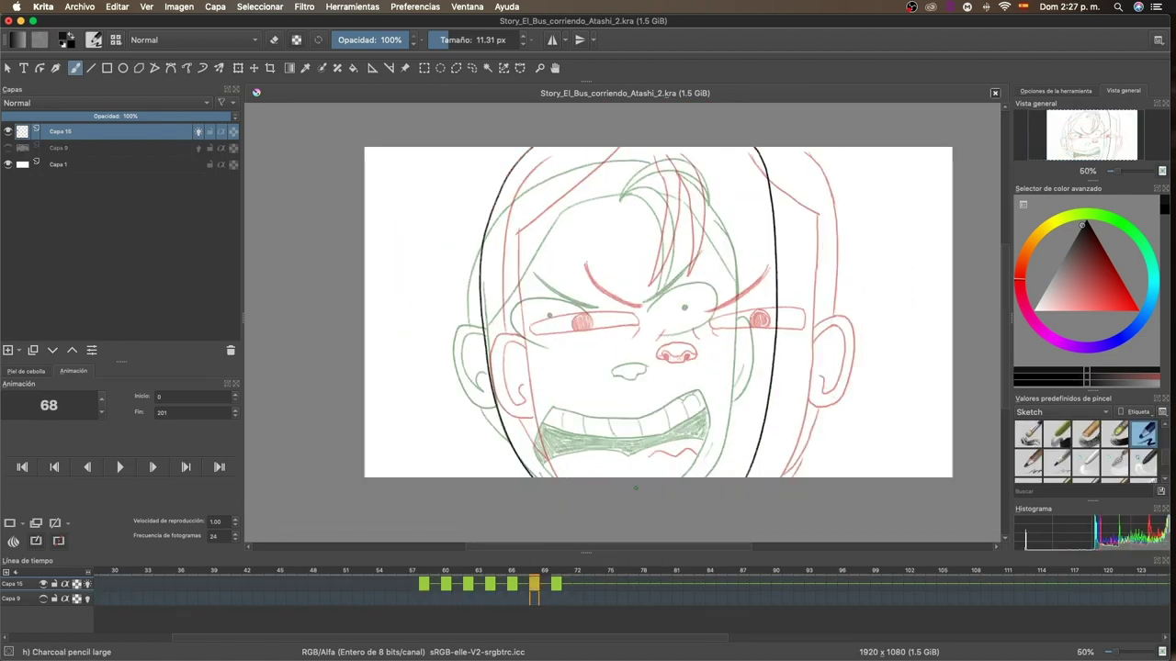
drag(548, 149, 542, 476)
drag(498, 323, 511, 408)
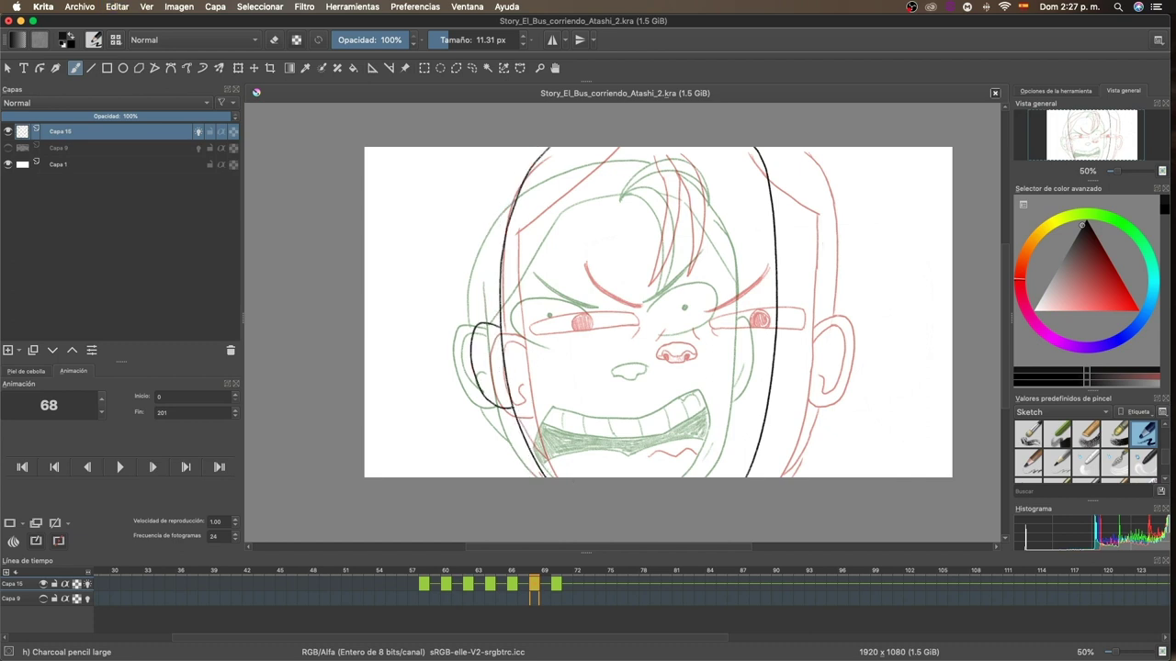
drag(612, 314, 601, 337)
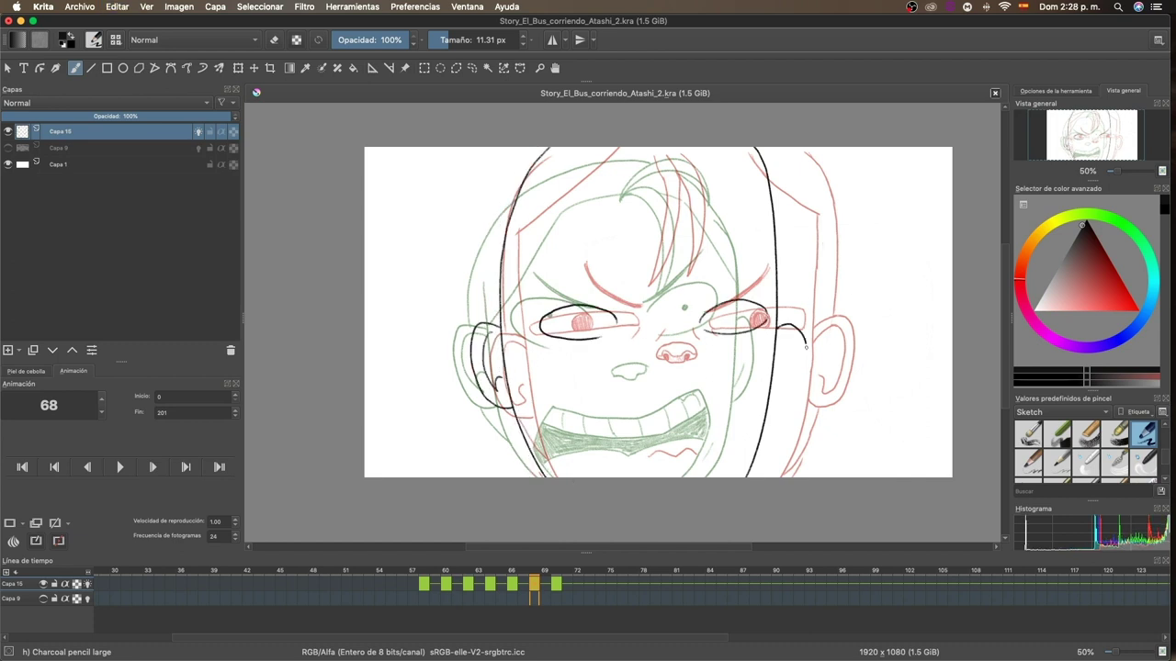
drag(806, 346, 768, 404)
drag(577, 319, 583, 324)
Step: Ink both angry eyebrows, the open lower lip, and hair strands on the left
drag(570, 270, 636, 308)
drag(734, 266, 687, 303)
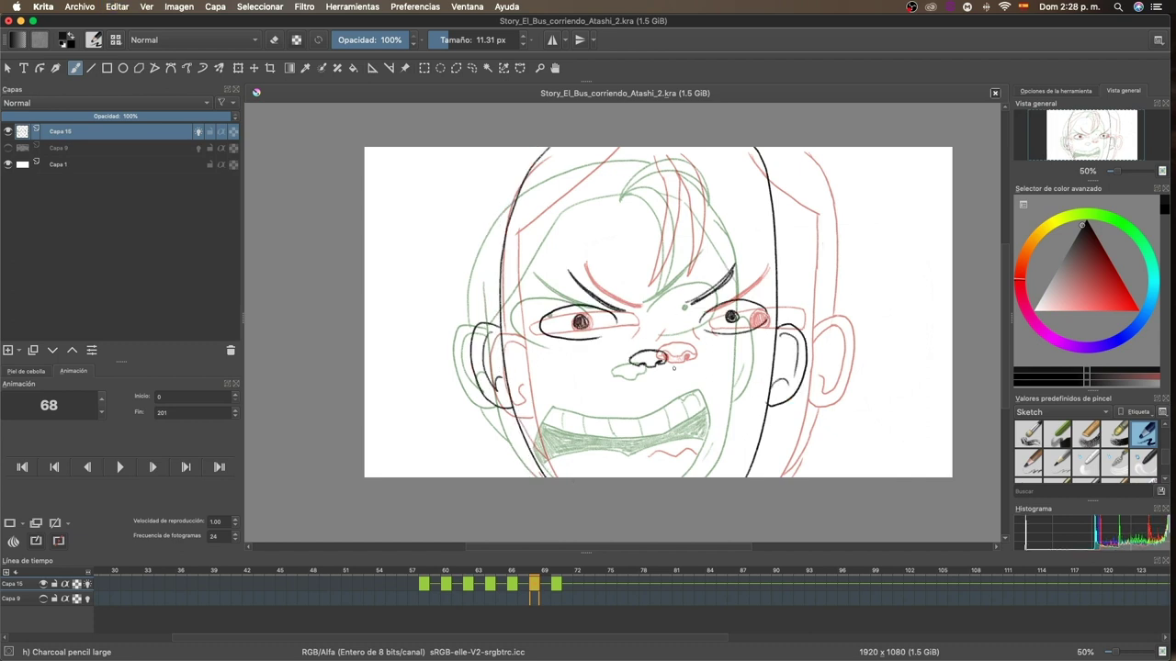
drag(599, 448, 603, 459)
drag(546, 149, 477, 324)
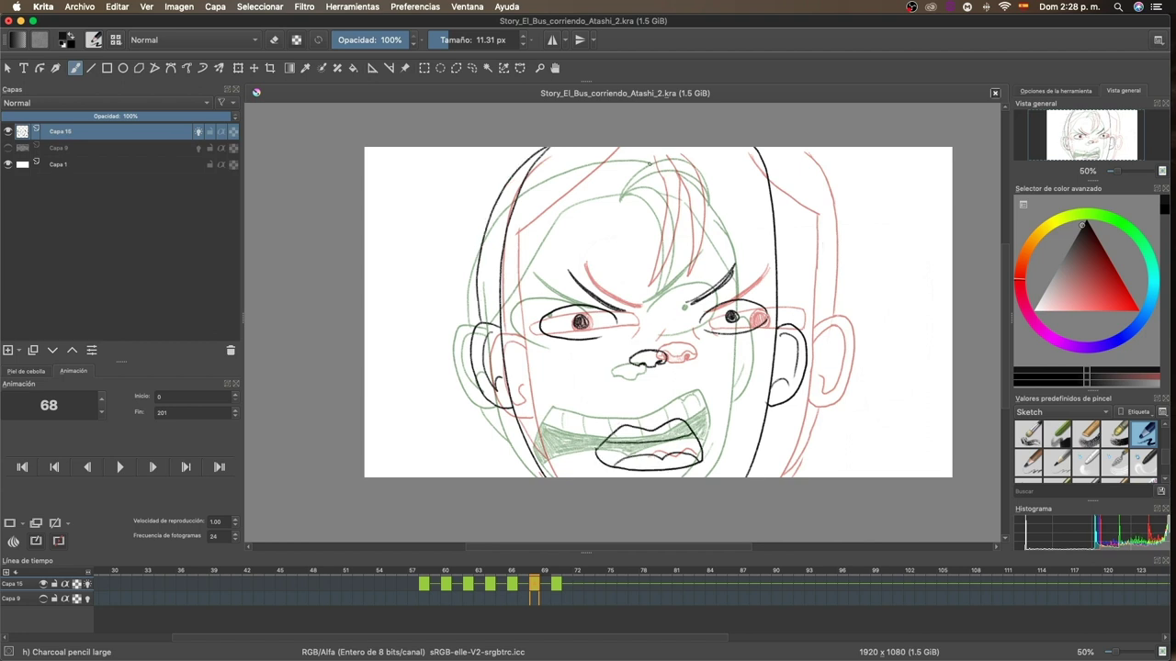
drag(643, 276, 726, 151)
drag(571, 184, 501, 323)
Step: Erase part of the top stroke, compare with frame 70, and erase and redraw the right ear
key(/)
drag(643, 276, 725, 156)
key(/)
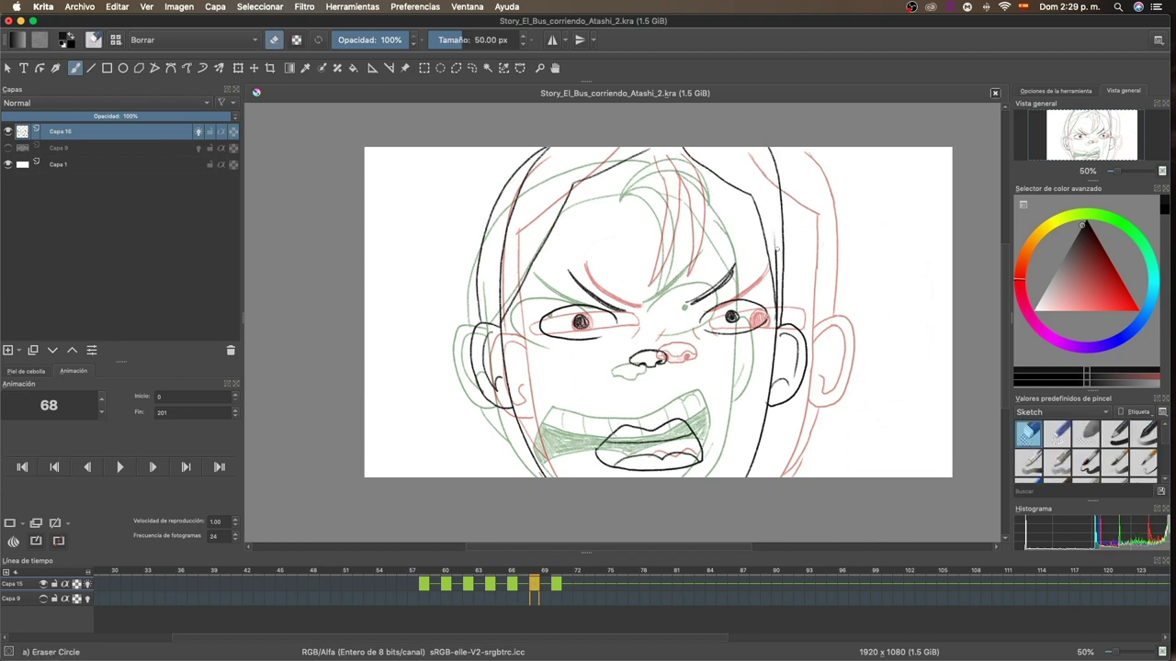
key(alt+period)
key(alt+comma)
key(/)
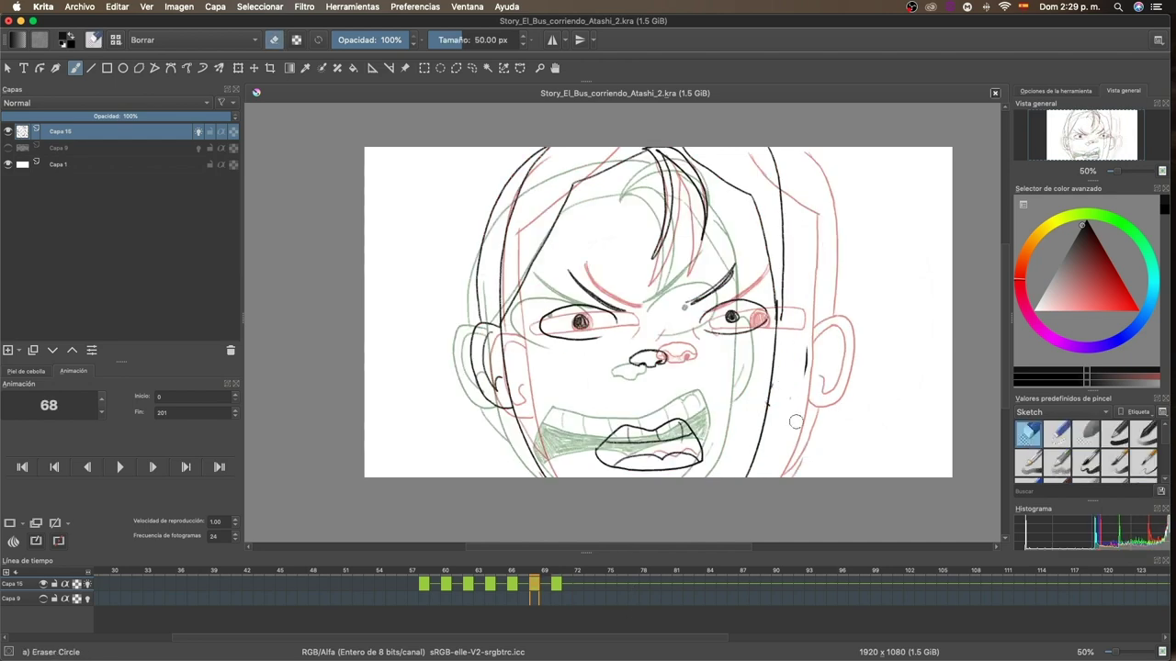
drag(770, 384, 768, 414)
key(/)
drag(788, 318, 779, 397)
key(alt+period)
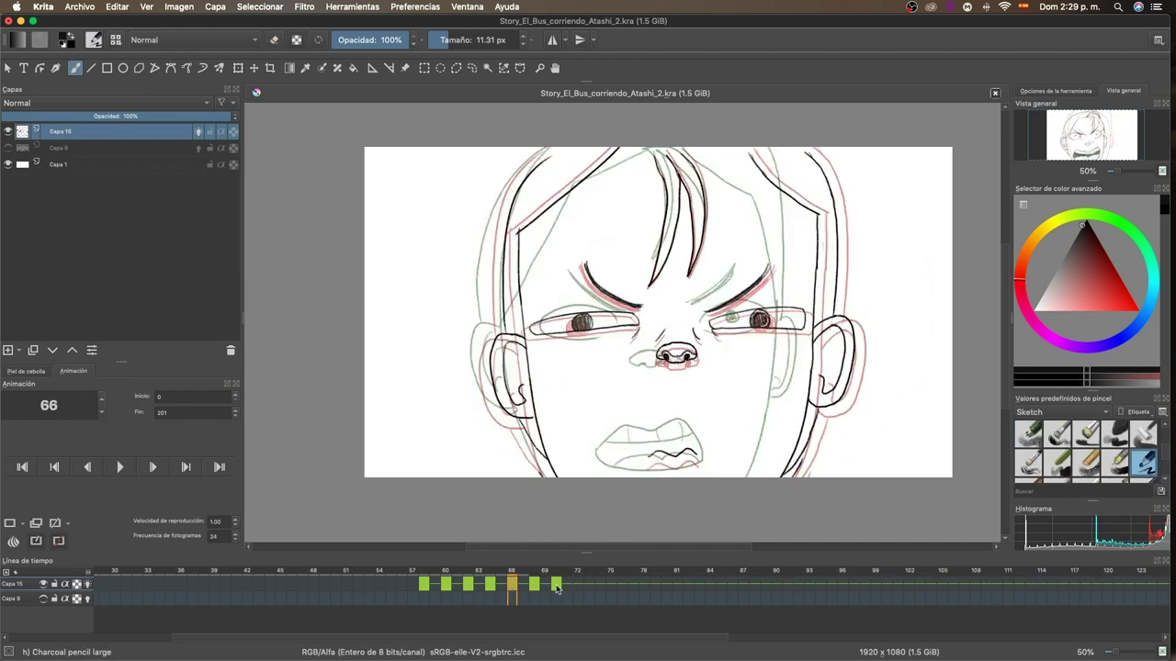
Step: Create a blank frame at 68 and ink the face sides, left ear and a mouth stroke
click(535, 585)
right_click(535, 586)
click(661, 546)
drag(792, 149, 768, 476)
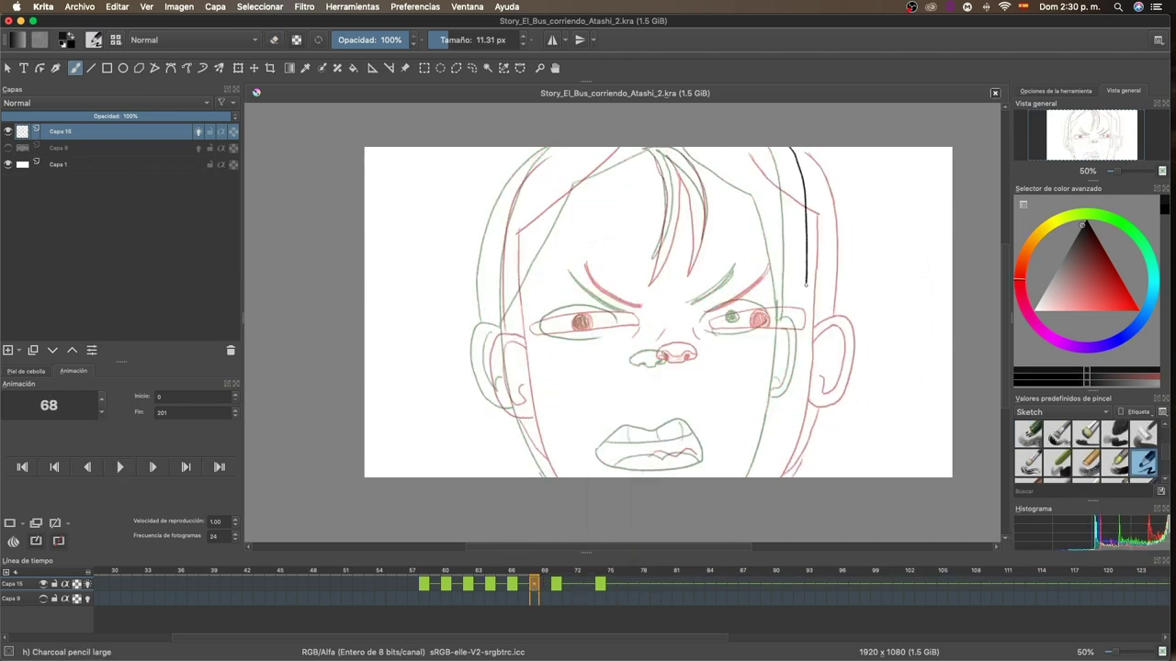
mouse_move(547, 148)
mouse_down()
mouse_move(518, 182)
mouse_move(496, 476)
mouse_move(485, 476)
mouse_up()
key(ctrl+z)
key(ctrl+z)
key(ctrl+z)
drag(556, 149, 510, 475)
drag(512, 330, 531, 417)
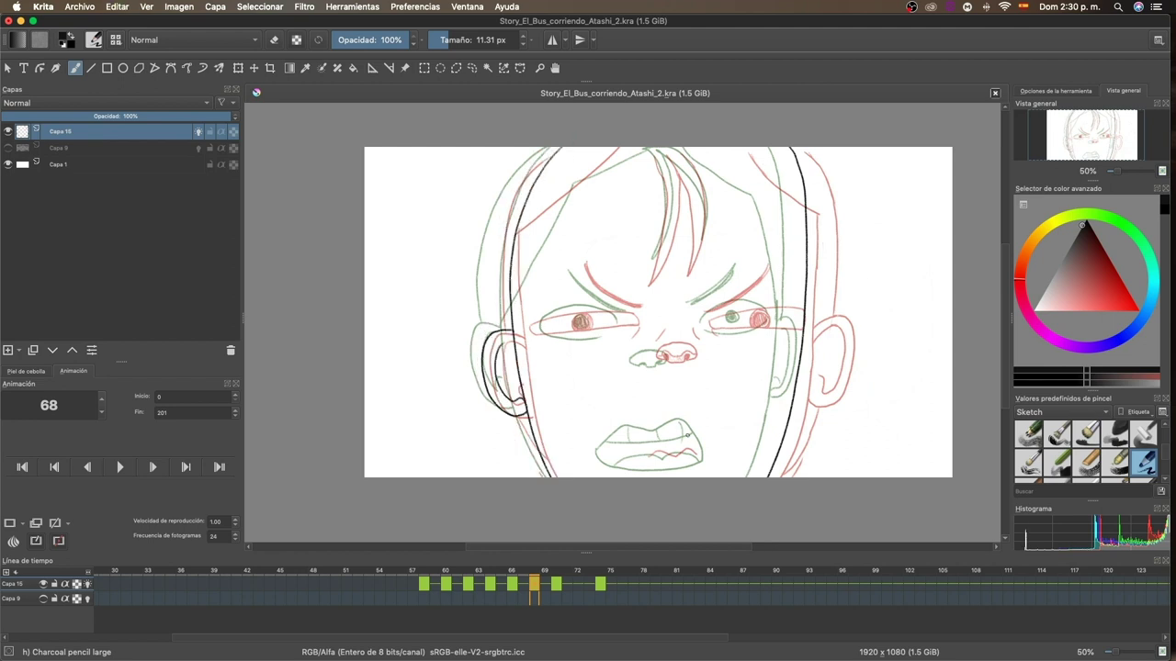
drag(628, 452, 704, 456)
Step: Compare with frame 70, then ink frame 68's eye outlines, pupils, eyebrows and nose
key(period)
key(period)
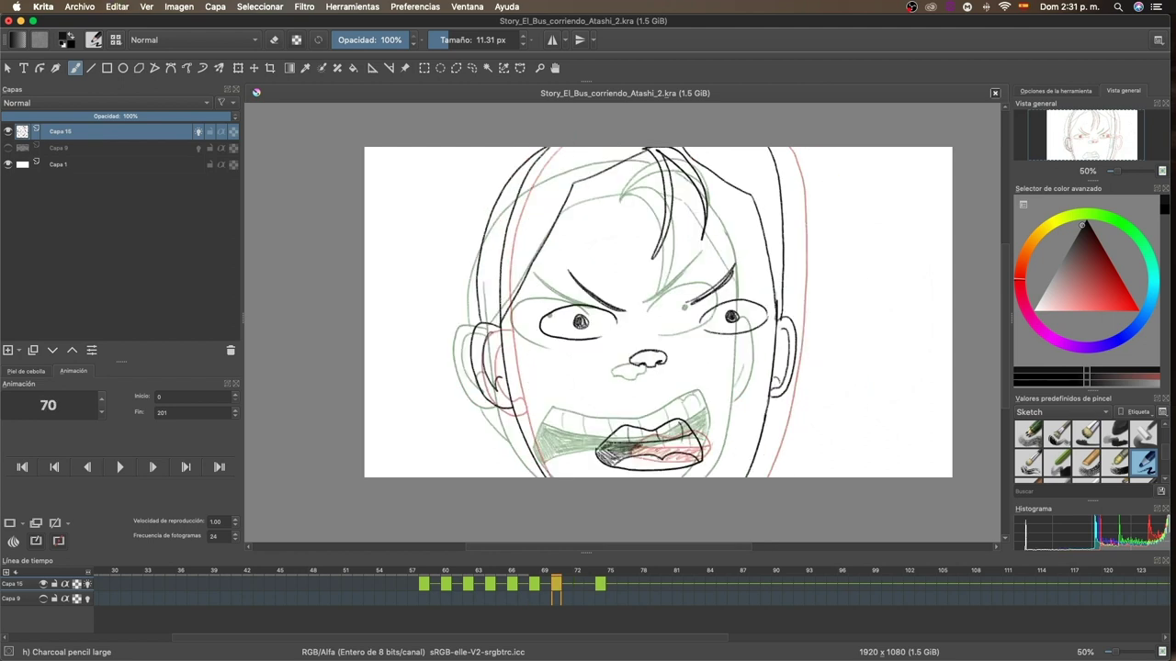
key(comma)
key(comma)
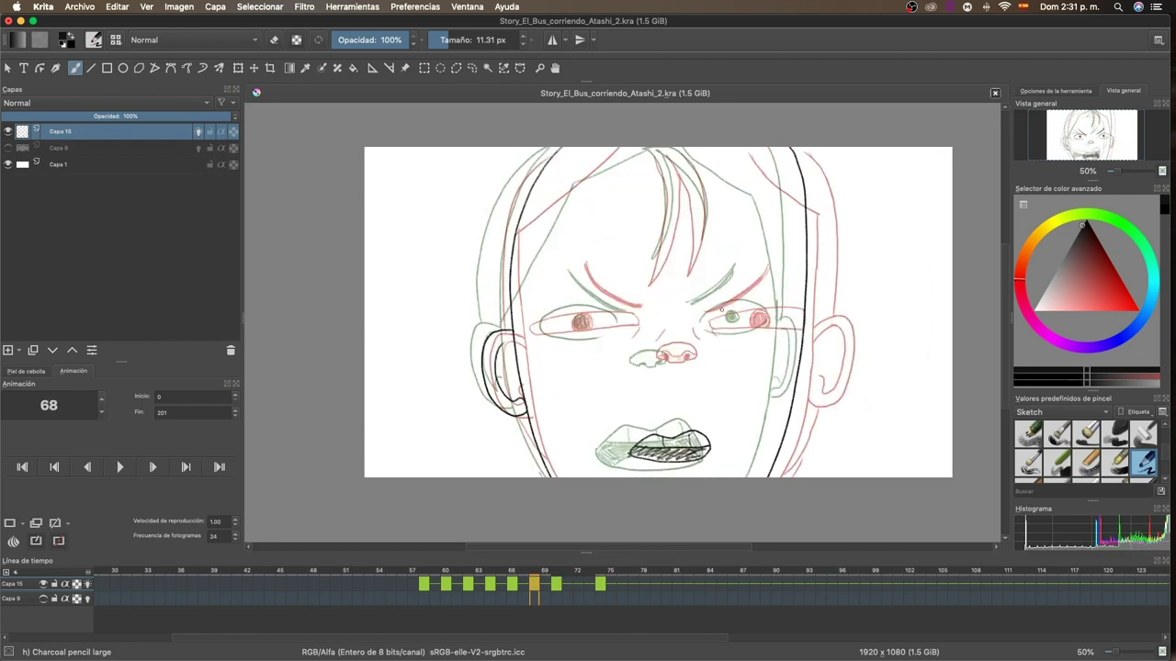
drag(535, 325, 627, 321)
drag(744, 313, 756, 321)
drag(575, 316, 588, 329)
drag(700, 303, 763, 269)
drag(581, 272, 628, 307)
drag(646, 357, 658, 363)
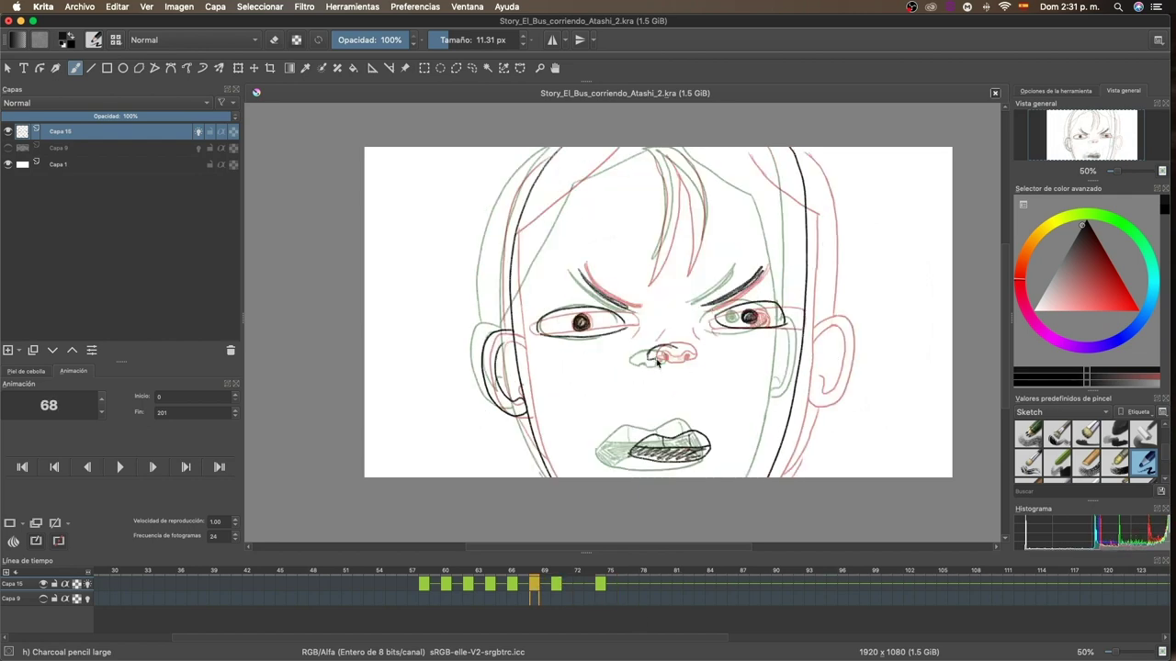
Step: Add frame 68's left face contour, right ear outline, central hair strands and nose marks
drag(568, 191, 514, 340)
drag(820, 317, 797, 397)
drag(666, 149, 657, 268)
drag(708, 152, 680, 257)
Step: On frame 72, ink both eye outlines, angry eyebrows, nose and the large shouting mouth outline
key(period)
key(period)
key(period)
drag(603, 311, 580, 339)
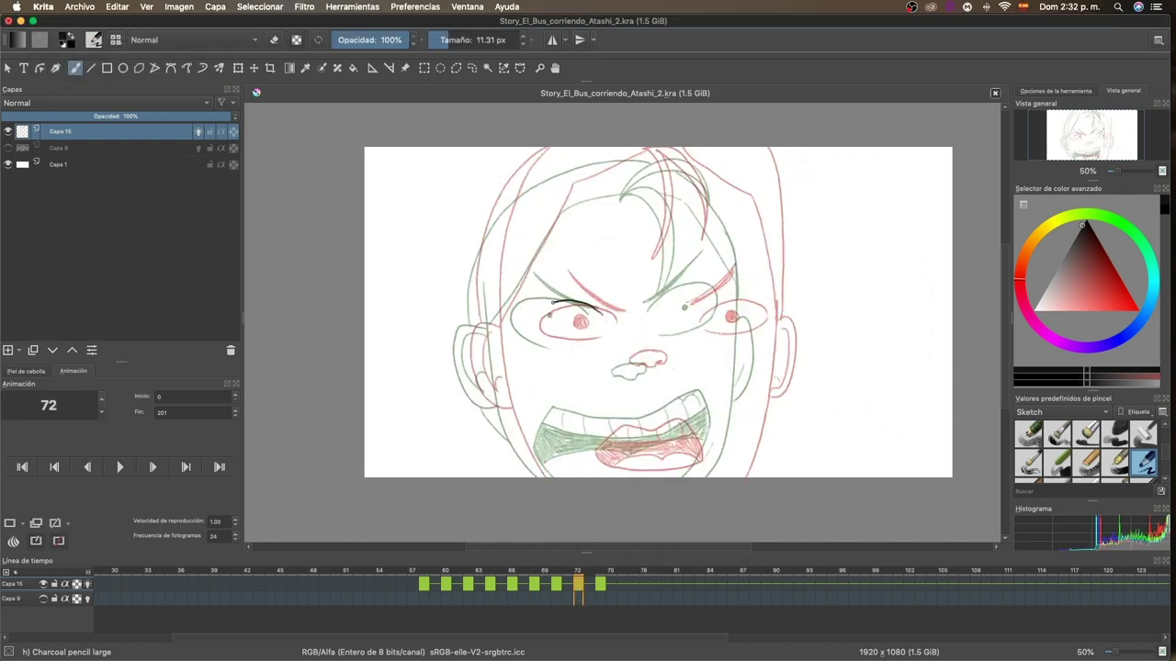
drag(676, 315, 699, 339)
drag(555, 270, 621, 312)
drag(717, 266, 663, 303)
drag(619, 366, 654, 367)
drag(557, 463, 712, 466)
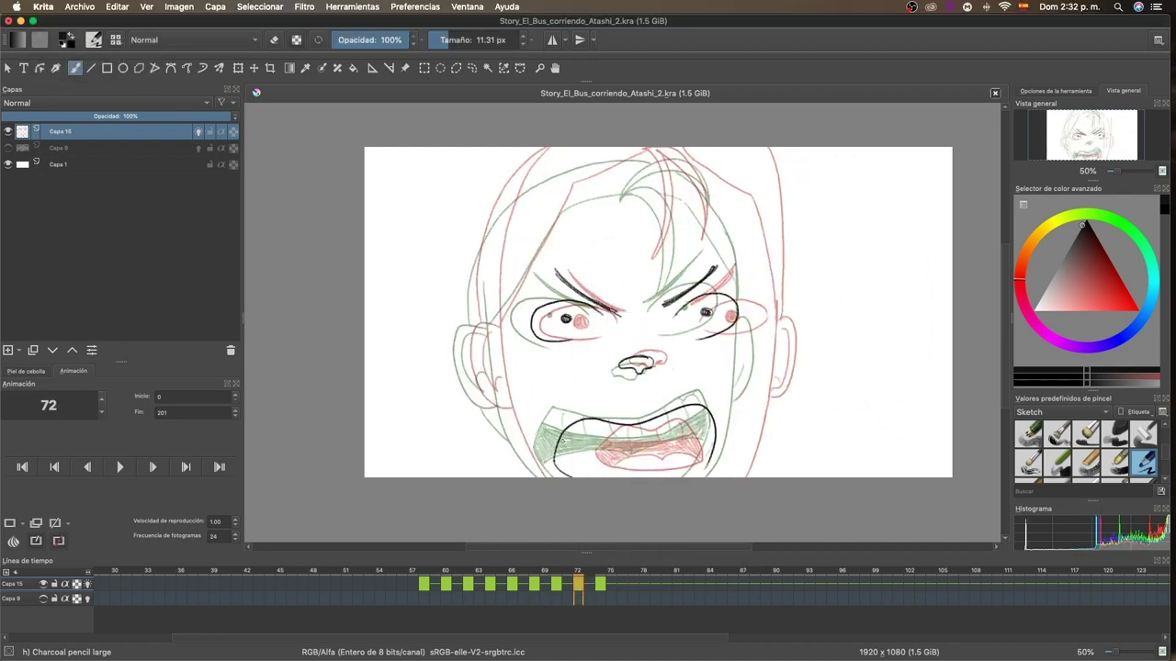
Step: Ink frame 72's left ear and head contour, undoing and redrawing the outline and right side
mouse_move(493, 324)
mouse_down()
mouse_move(487, 397)
mouse_move(680, 155)
mouse_up()
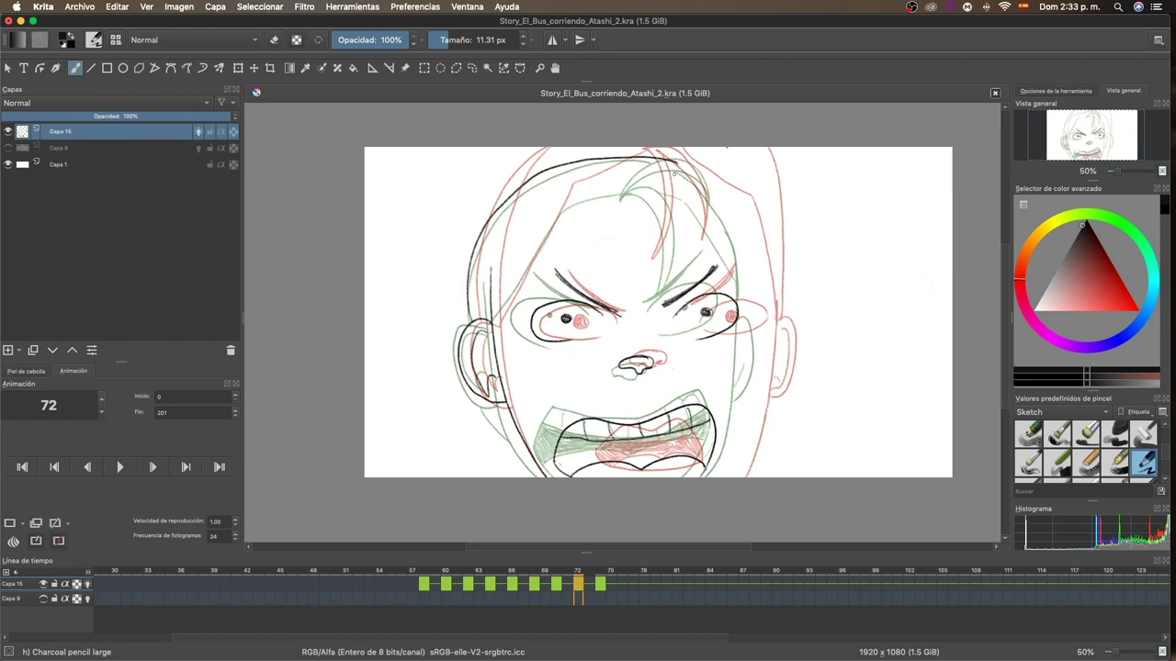
key(ctrl+z)
drag(470, 313, 755, 303)
drag(735, 474, 756, 275)
key(ctrl+z)
key(ctrl+z)
drag(753, 320, 755, 386)
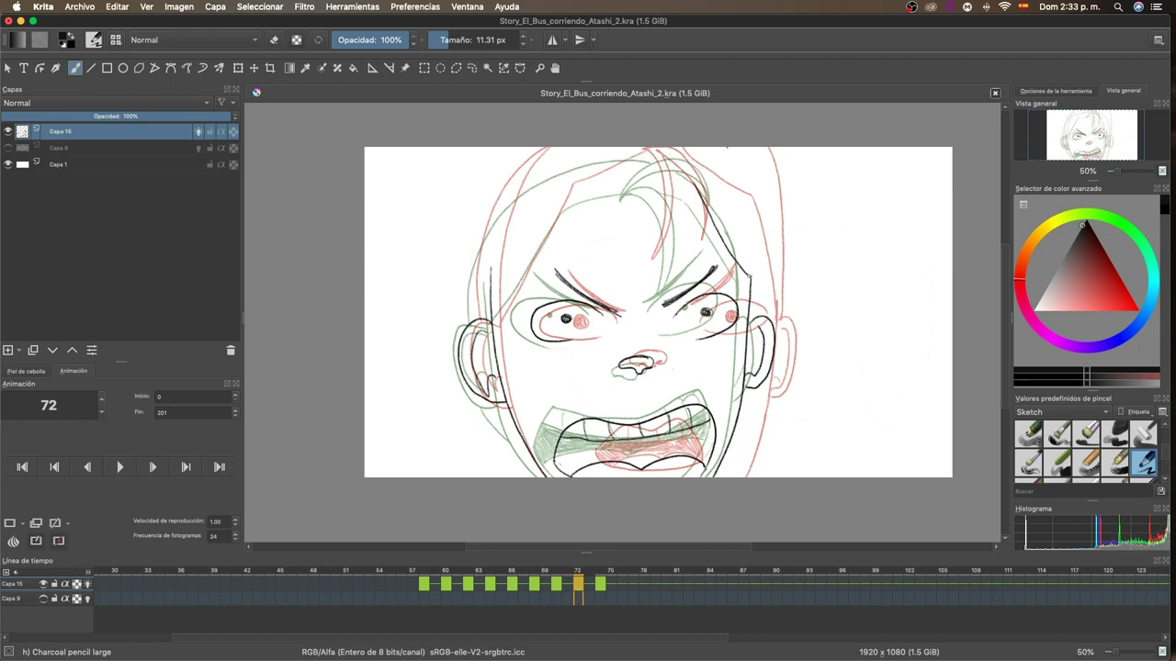
drag(470, 312, 570, 197)
mouse_move(570, 197)
mouse_down()
mouse_move(698, 154)
mouse_move(766, 317)
mouse_up()
key(ctrl+z)
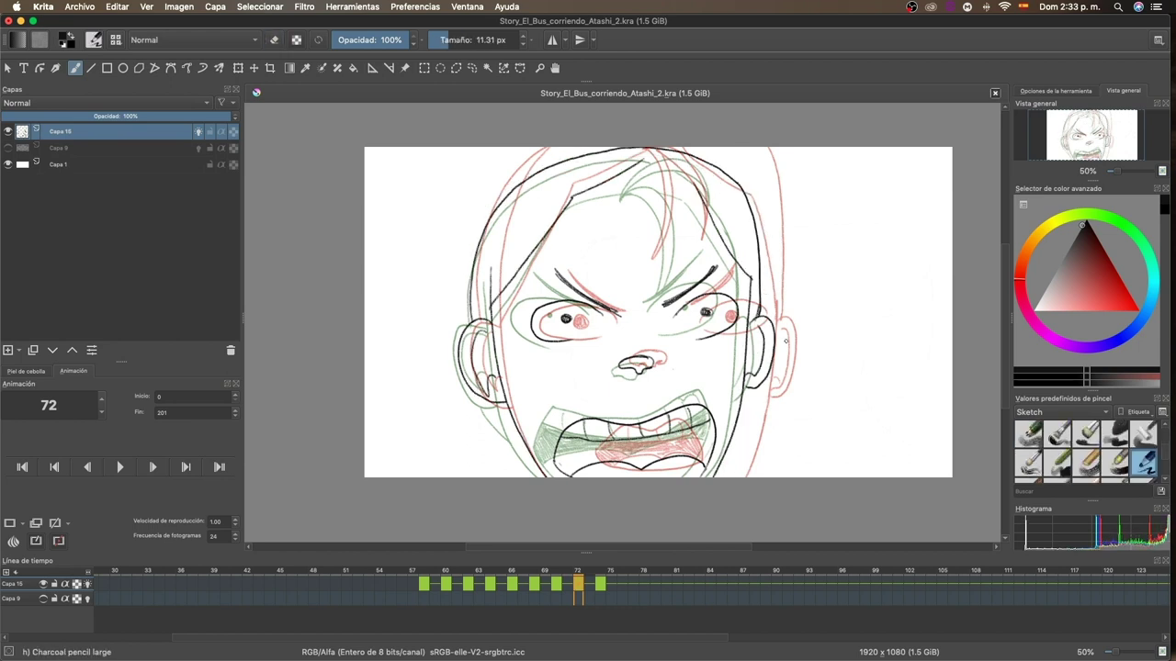
Step: Add hair strands on top of the head and hatch the inside of the mouth and teeth
drag(643, 274, 633, 180)
drag(684, 237, 643, 165)
mouse_move(710, 420)
mouse_down()
mouse_move(700, 461)
mouse_move(632, 464)
mouse_up()
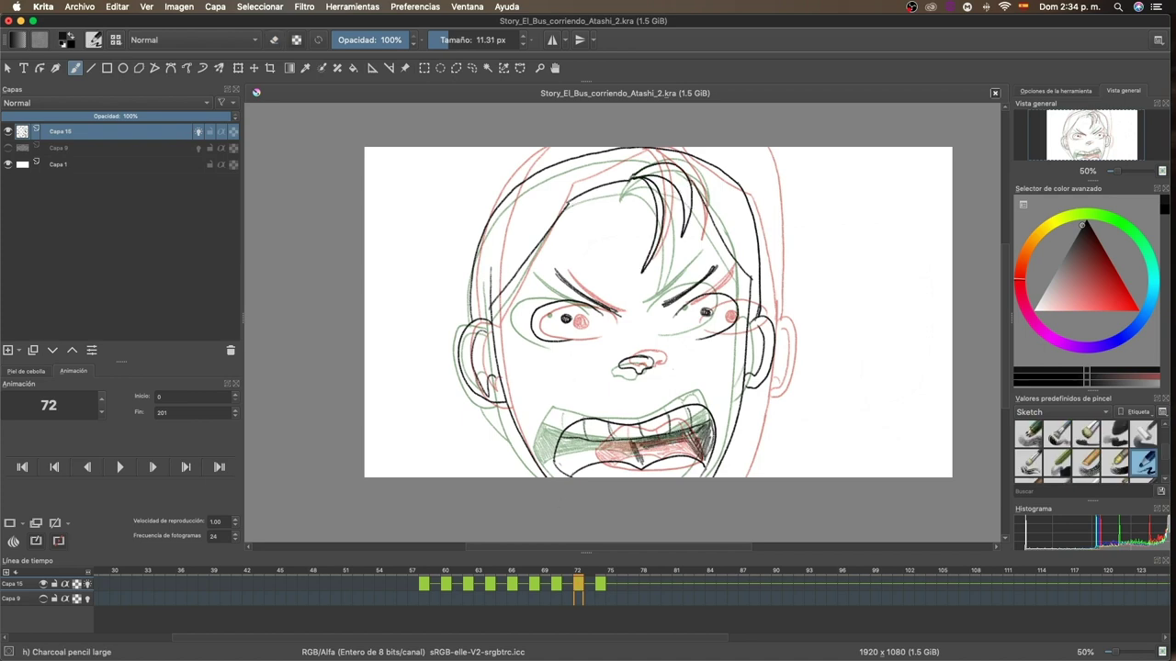
drag(696, 442, 570, 453)
mouse_move(654, 456)
mouse_down()
mouse_move(557, 447)
mouse_move(555, 474)
mouse_up()
Step: Review the drawings on frames 58 and 73, stepping back through the inked frames
click(423, 584)
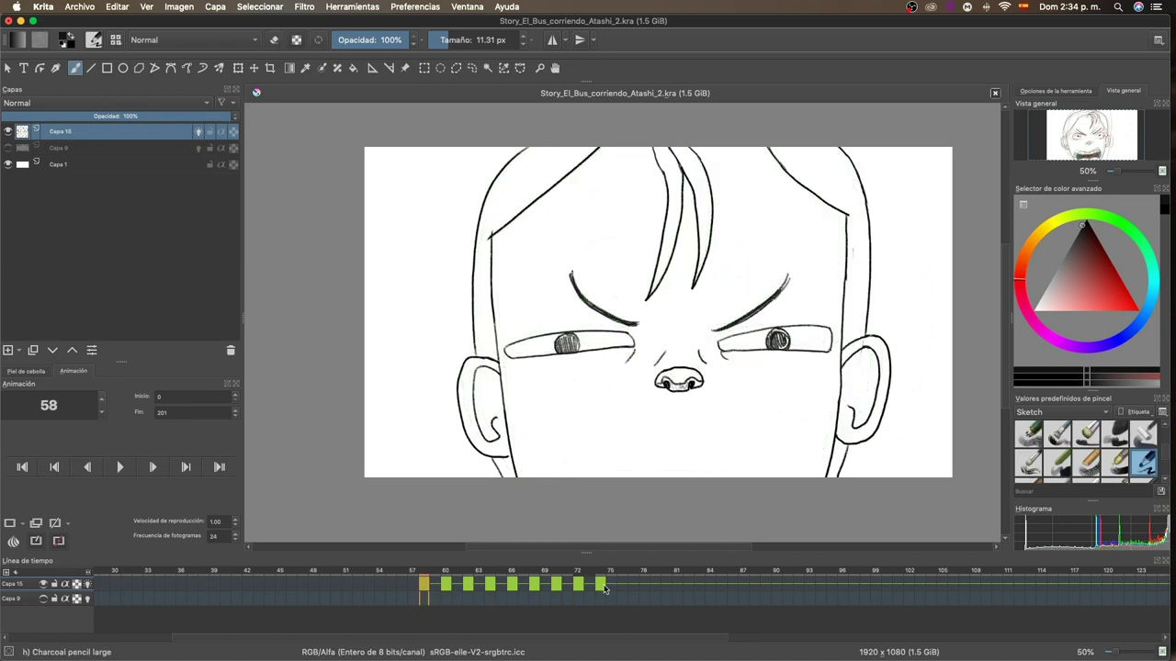
click(605, 585)
key(slash)
key(Left)
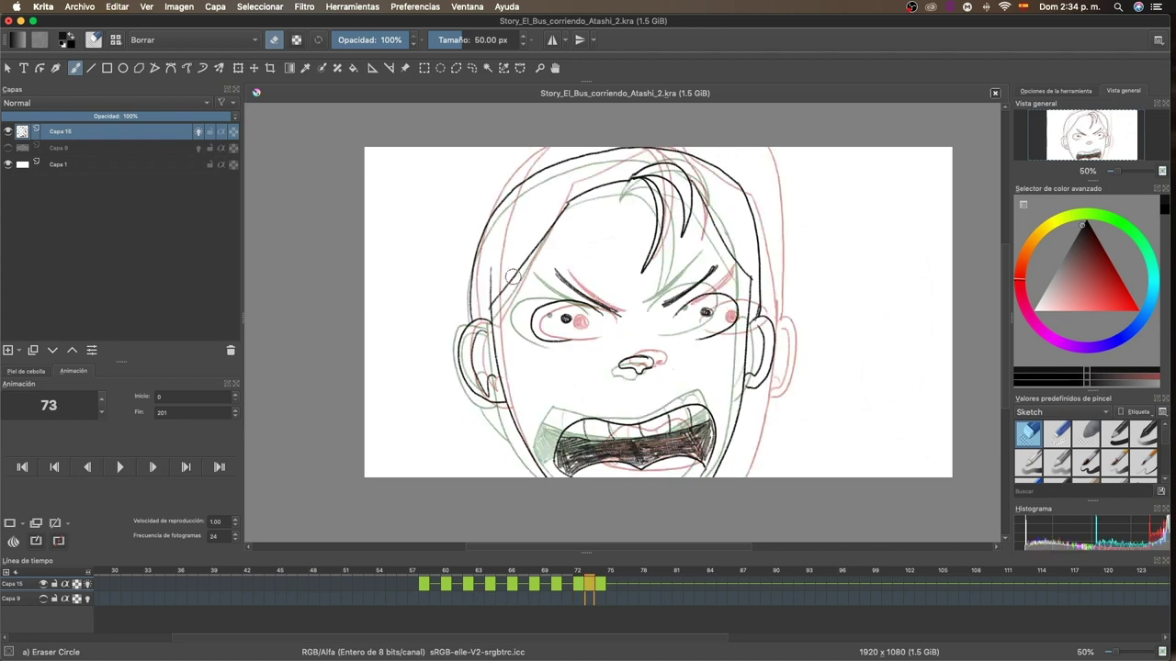
key(Left)
key(Left)
key(Left)
key(slash)
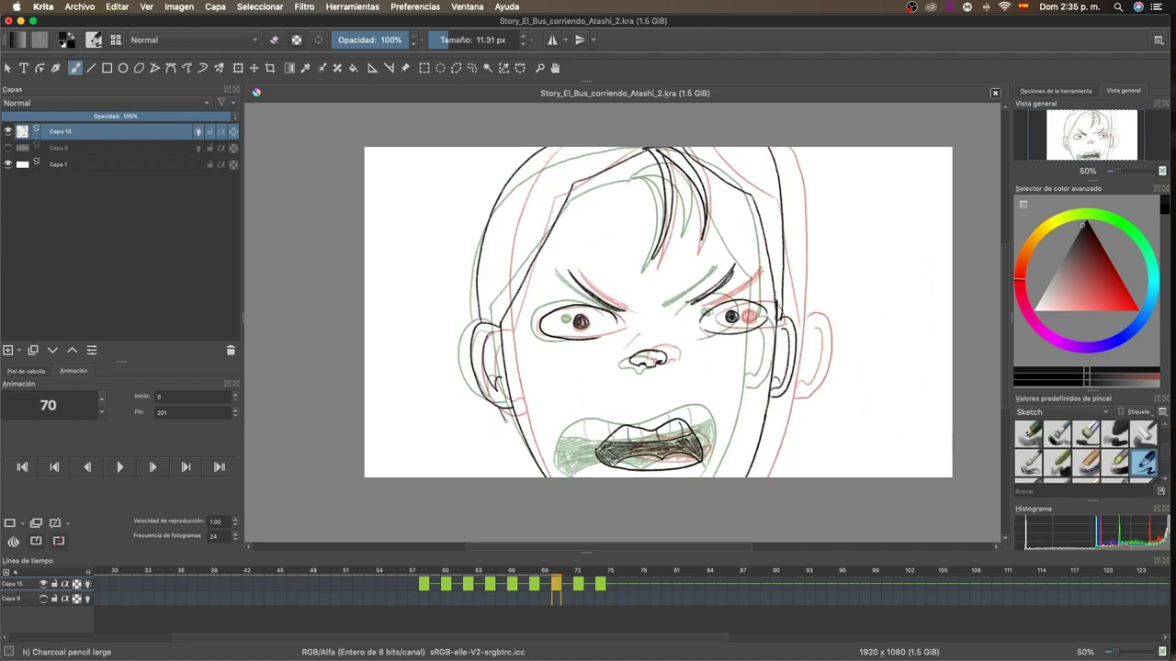
Step: Play back the animation, stop it, and start transforming the frame 69 drawing
click(126, 467)
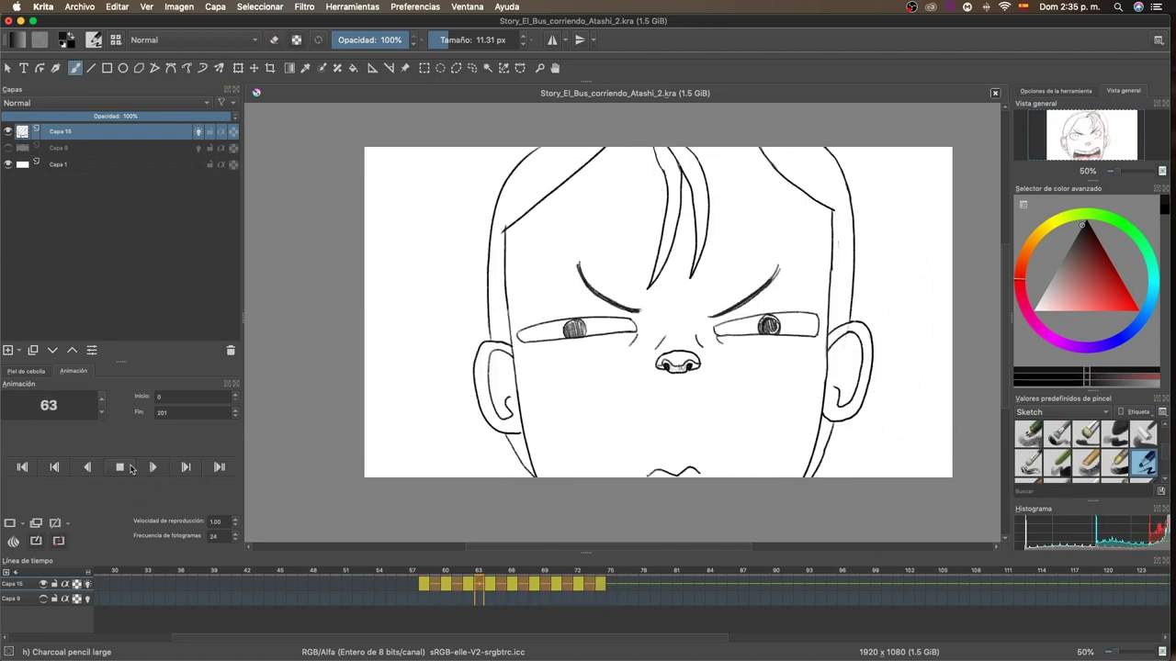
click(121, 468)
drag(460, 592, 542, 596)
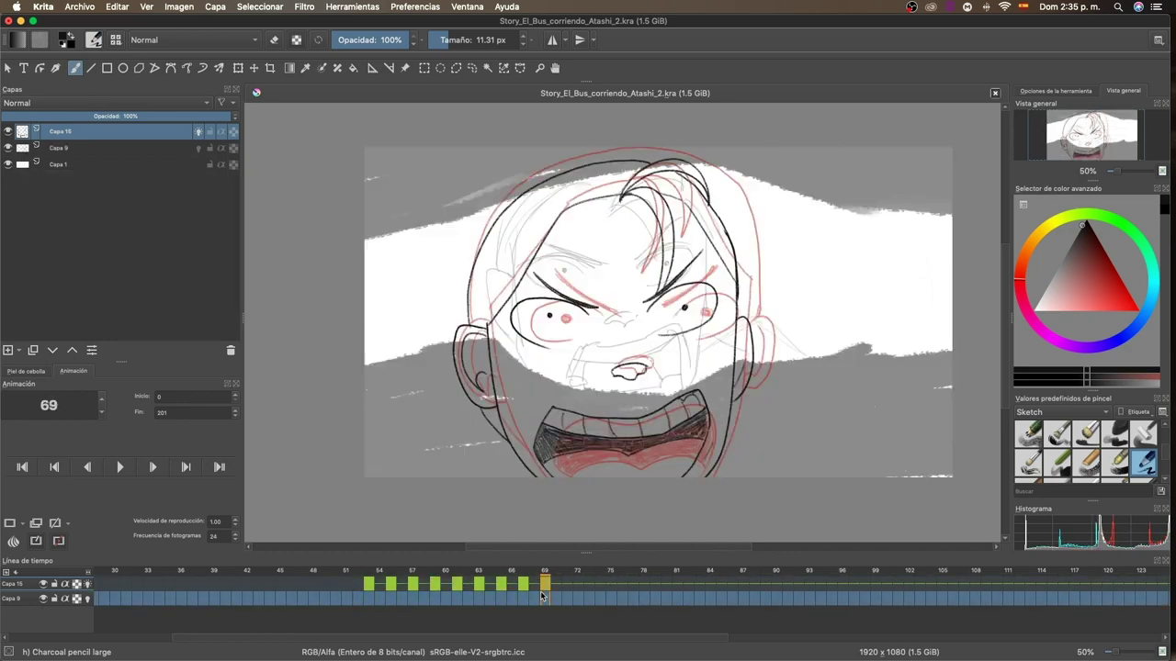
key(space)
key(space)
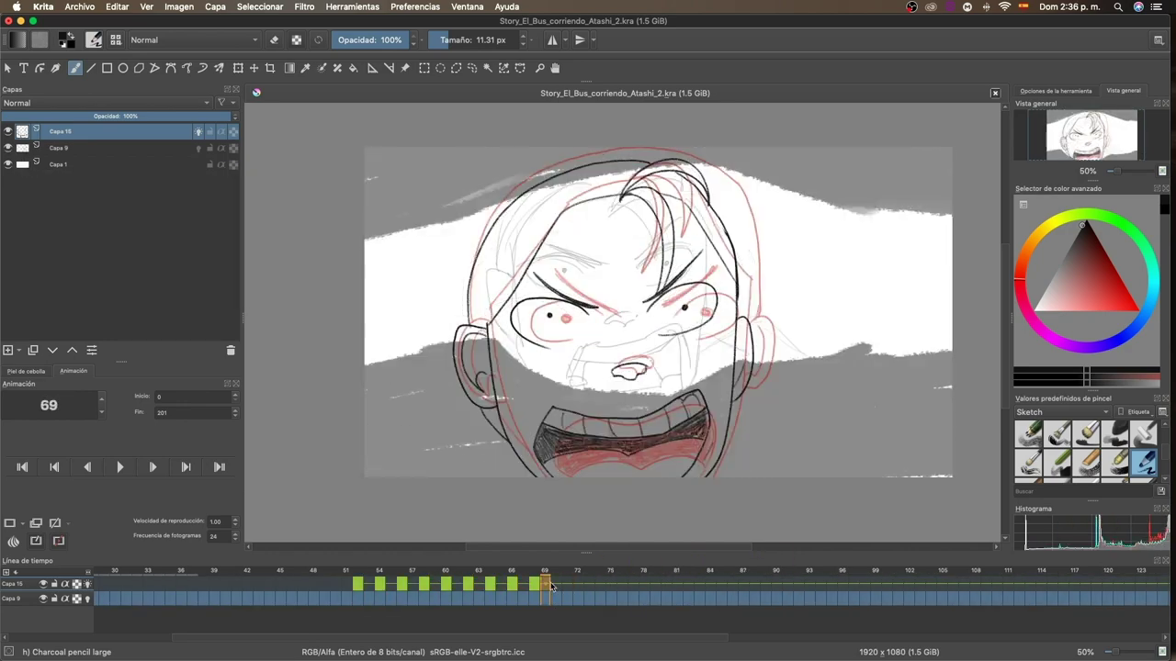
key(ctrl+t)
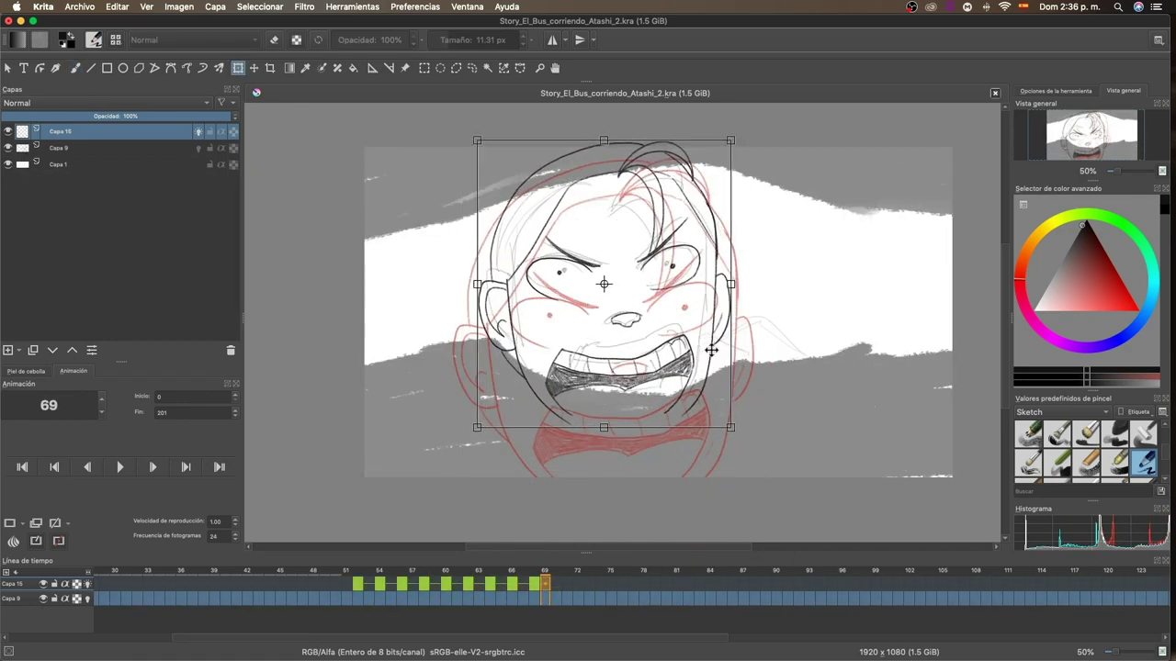
Step: Apply the frame 69 transform, show the Capa 9 sketch layer, and compare neighbouring frames
key(Return)
key(b)
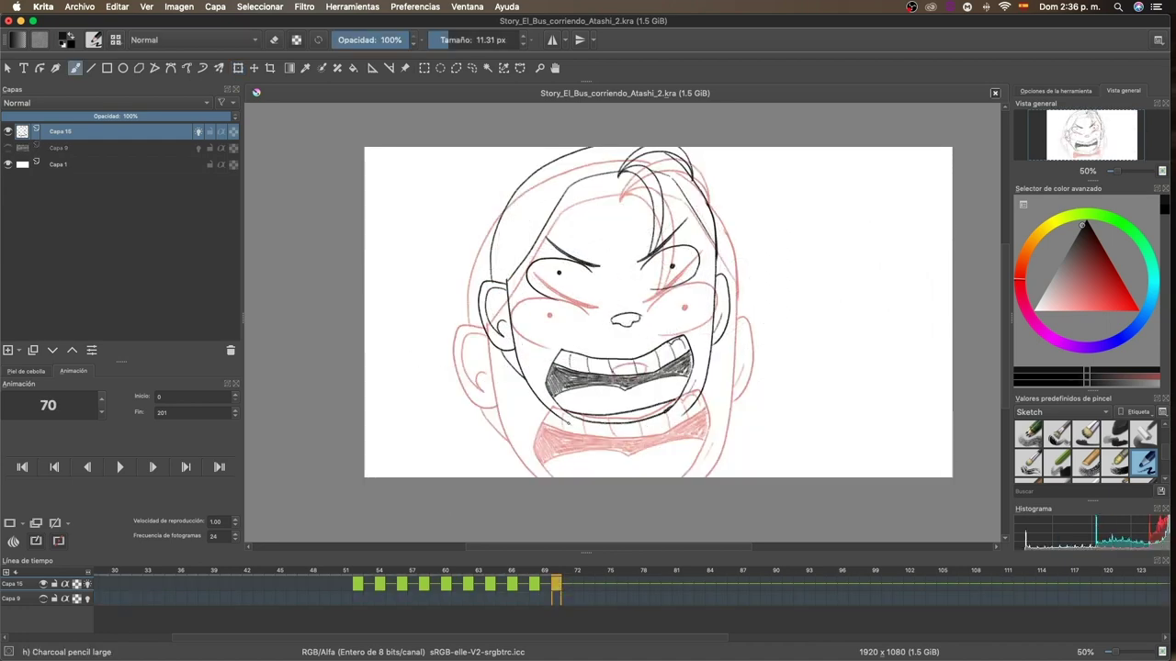
click(7, 147)
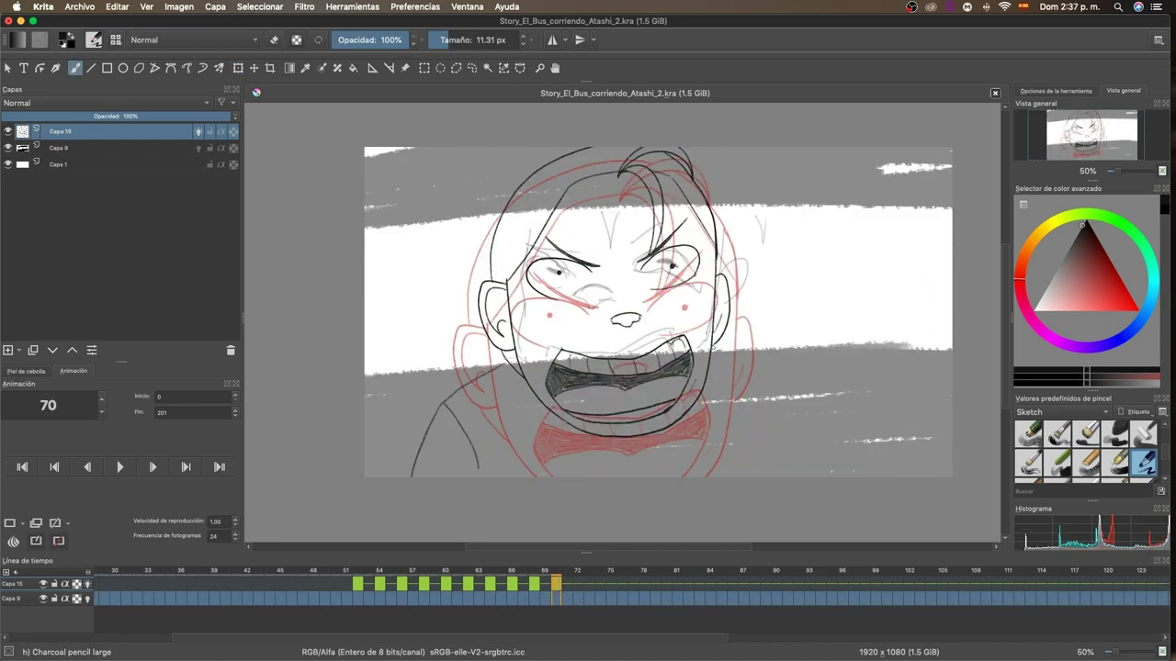
key(Left)
key(Left)
key(Right)
key(Right)
key(Right)
key(Left)
key(Left)
Step: Shift frame 70's drawing up and shrink it, then add a pencil stroke near the chin
key(ctrl+t)
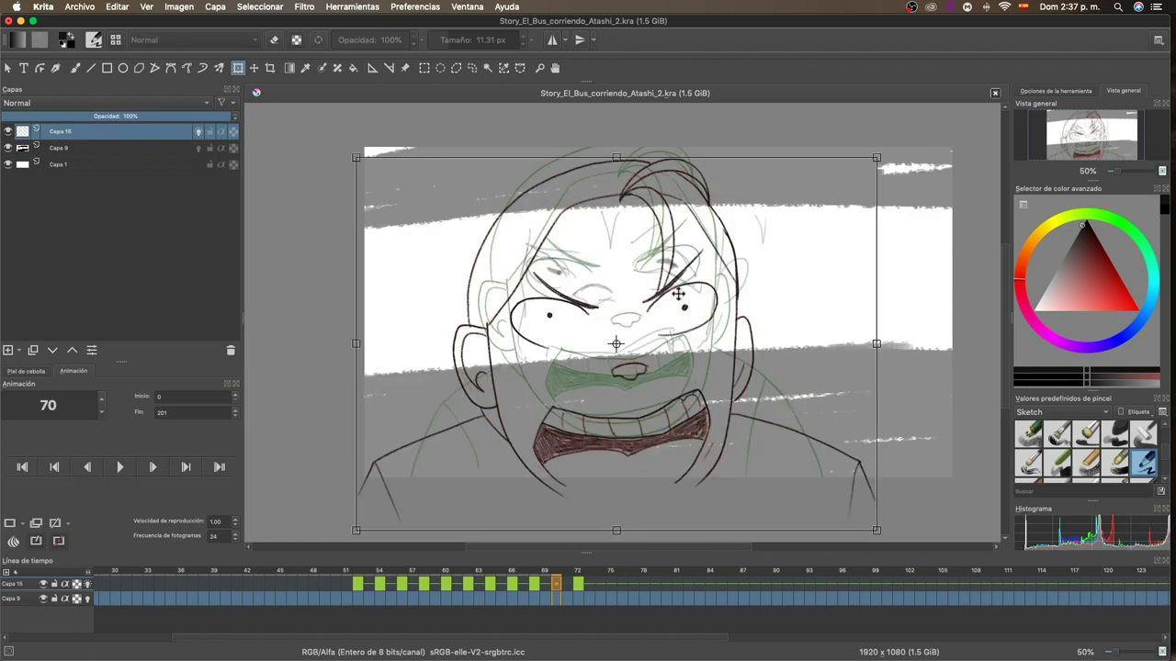
drag(678, 294, 667, 274)
key(Return)
key(b)
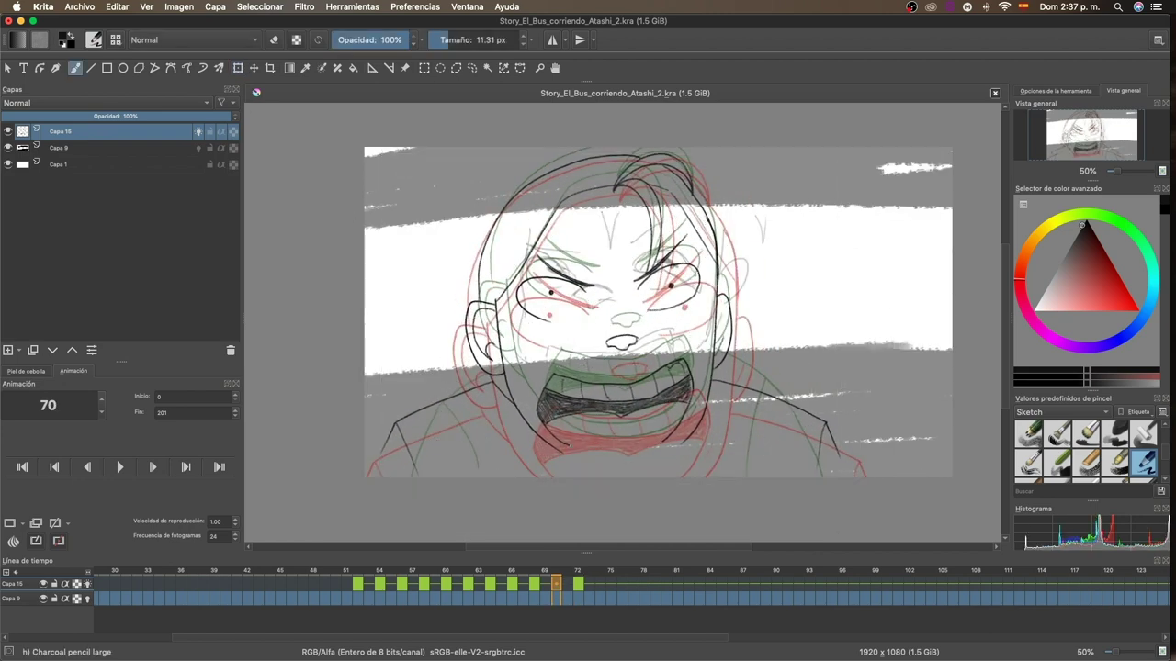
drag(560, 460, 683, 445)
key(Left)
key(Left)
Step: Flip through neighbouring frames to check the motion, then clear the old ink from frame 70
key(Left)
key(Left)
key(Right)
key(Right)
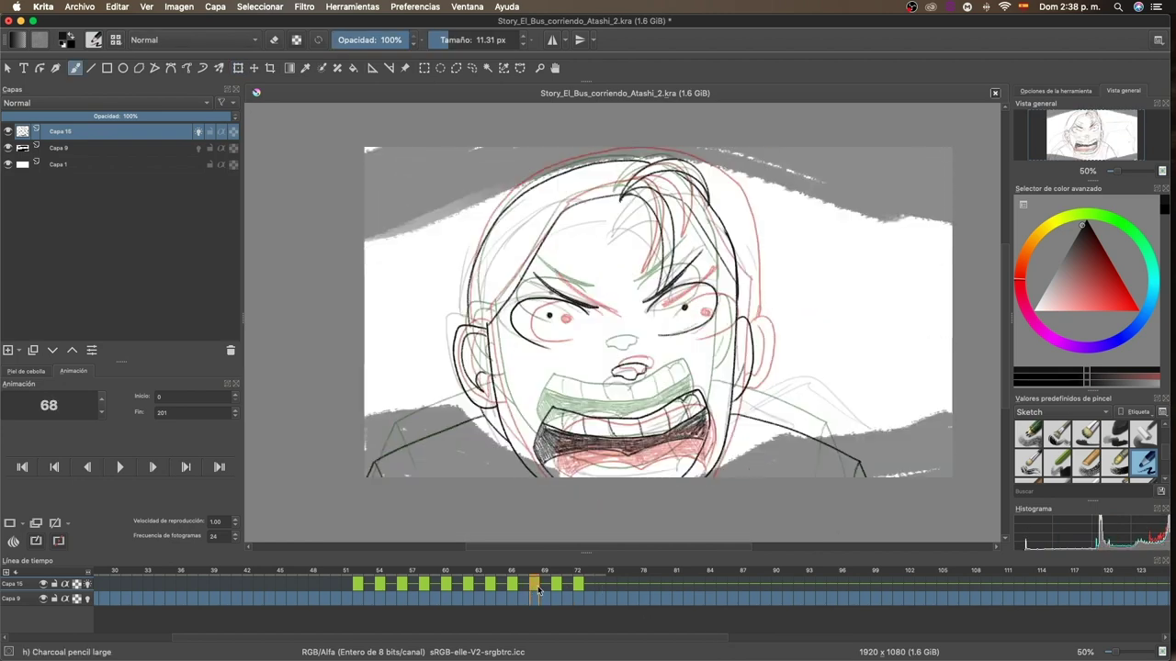
key(Left)
key(Left)
key(Right)
key(Right)
key(Right)
key(Right)
key(Right)
key(Left)
key(Left)
key(Left)
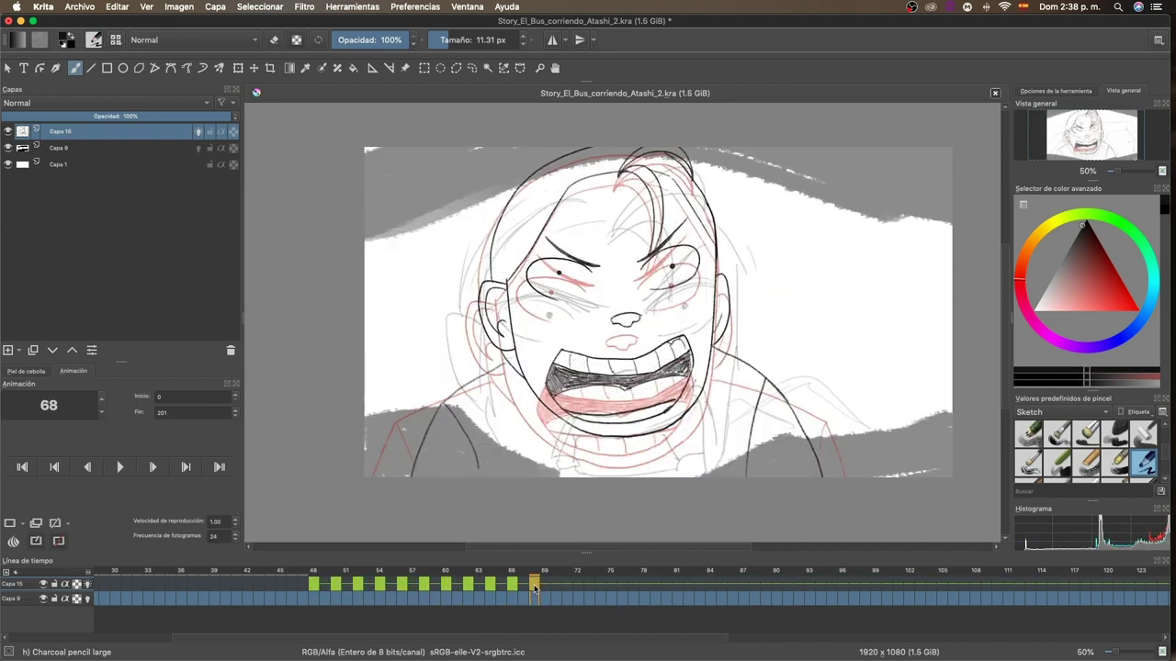
key(Right)
key(Right)
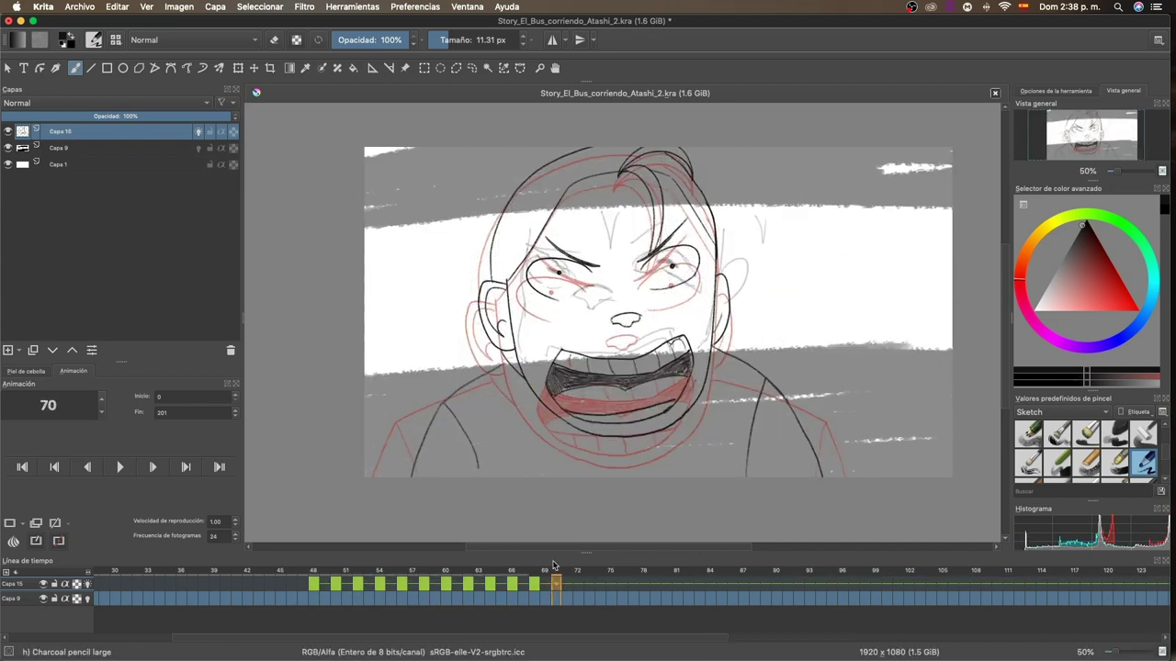
key(Left)
key(Left)
key(Left)
key(Right)
key(Right)
key(Right)
key(Delete)
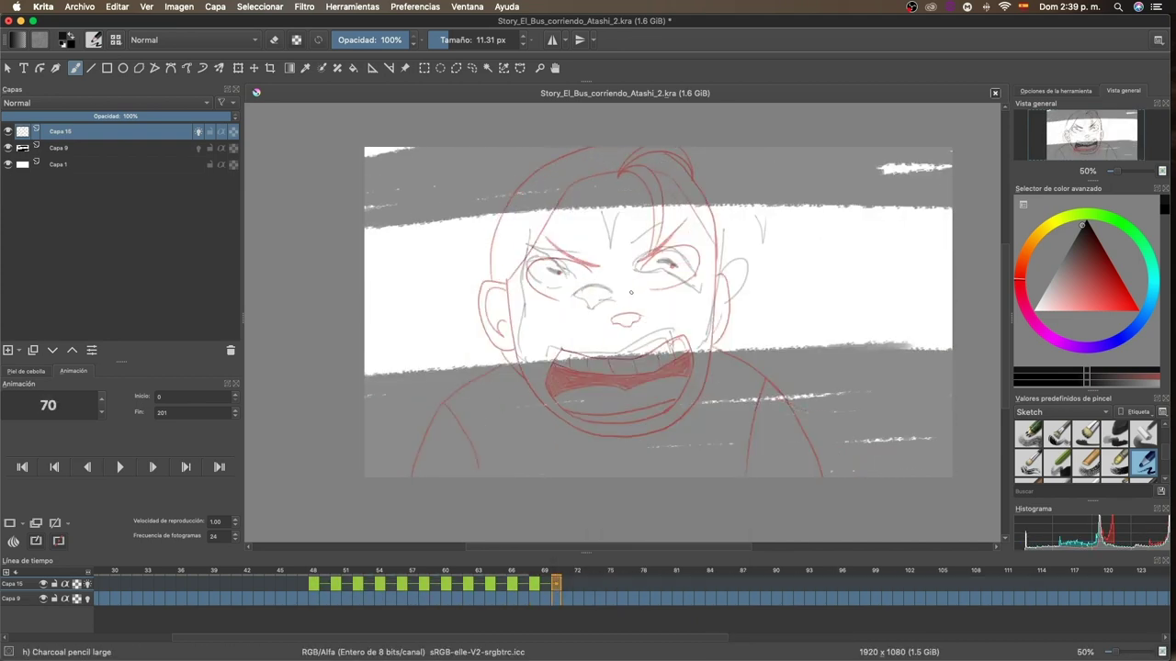
Step: Ink frame 70's jaw lines, open mouth outline, both eyes, chin curve and right ear
drag(530, 213, 542, 404)
drag(548, 354, 693, 329)
drag(549, 378, 693, 372)
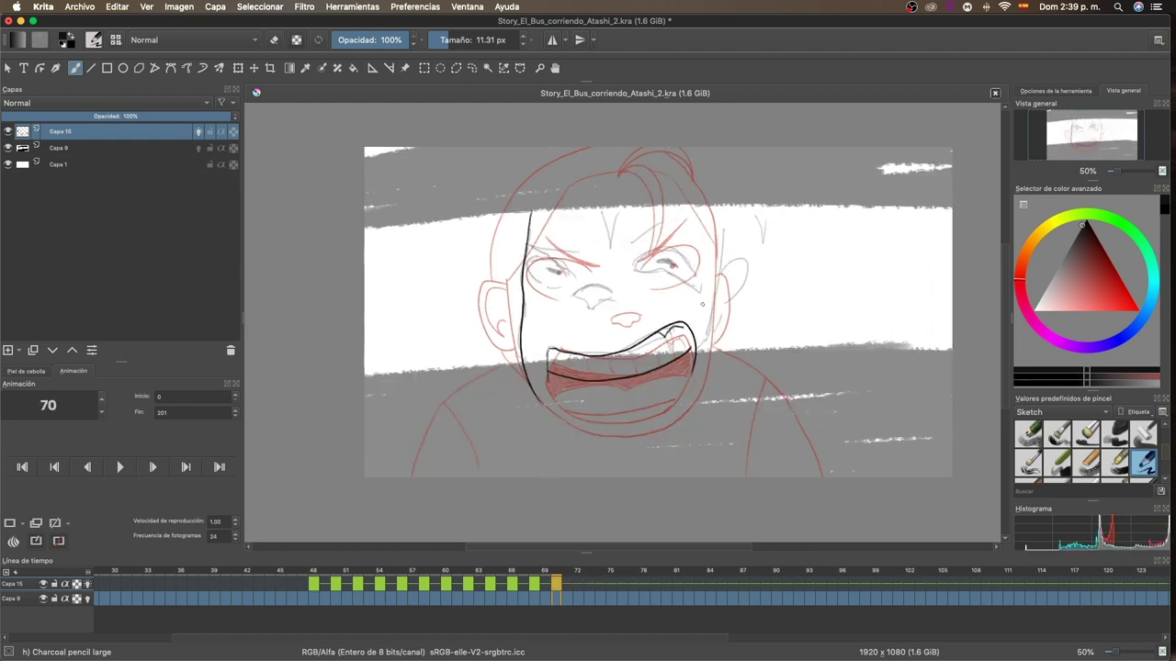
drag(531, 264, 579, 275)
drag(639, 262, 703, 292)
drag(723, 233, 709, 377)
drag(735, 265, 718, 328)
drag(709, 349, 541, 386)
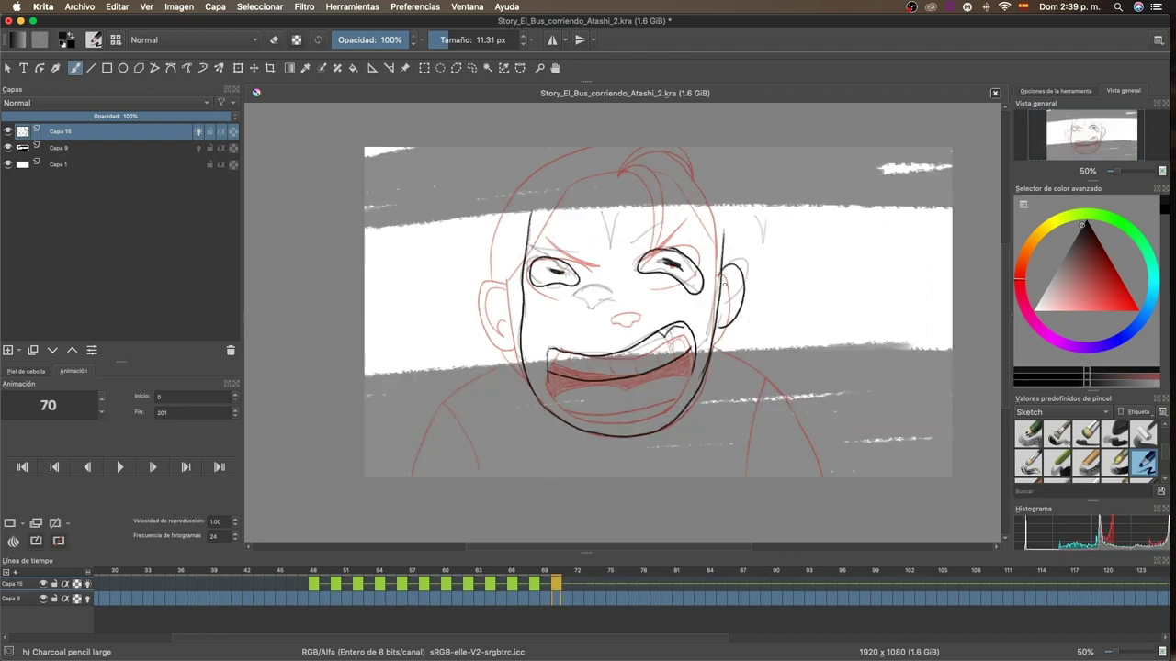
Step: Refine the right ear, ink hair, nose and both shoulders, and hatch the mouth interior
drag(735, 266, 726, 308)
mouse_move(614, 158)
mouse_down()
mouse_move(556, 240)
mouse_move(721, 243)
mouse_up()
mouse_move(570, 149)
mouse_down()
mouse_move(519, 276)
mouse_move(613, 290)
mouse_up()
drag(717, 354, 838, 452)
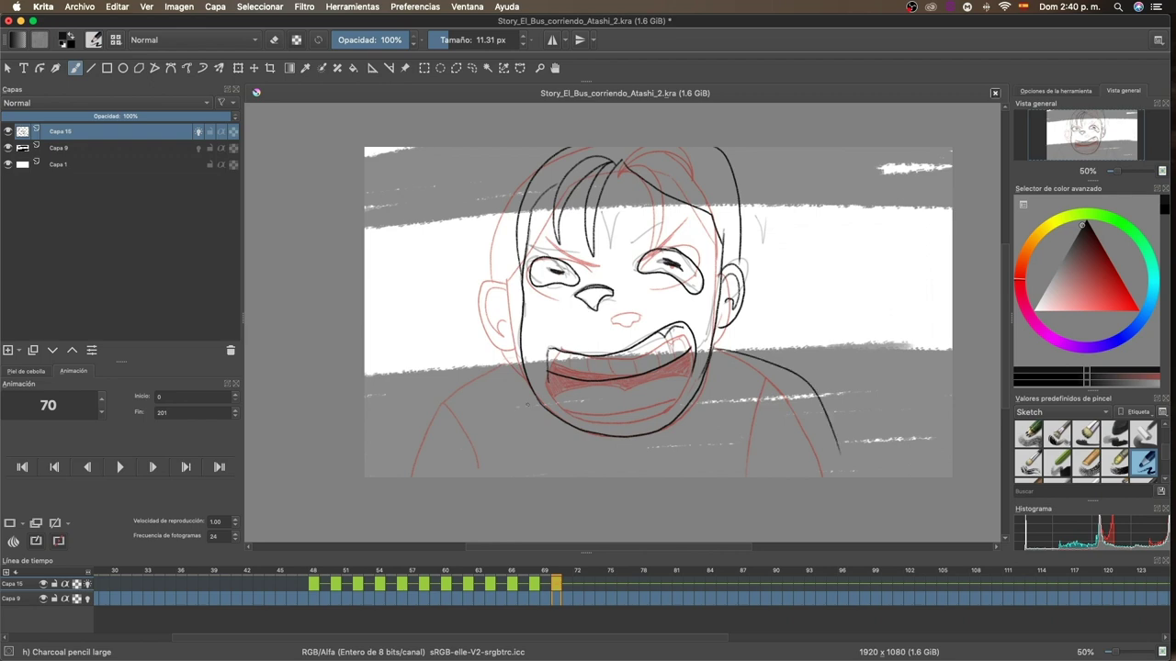
drag(533, 403, 479, 477)
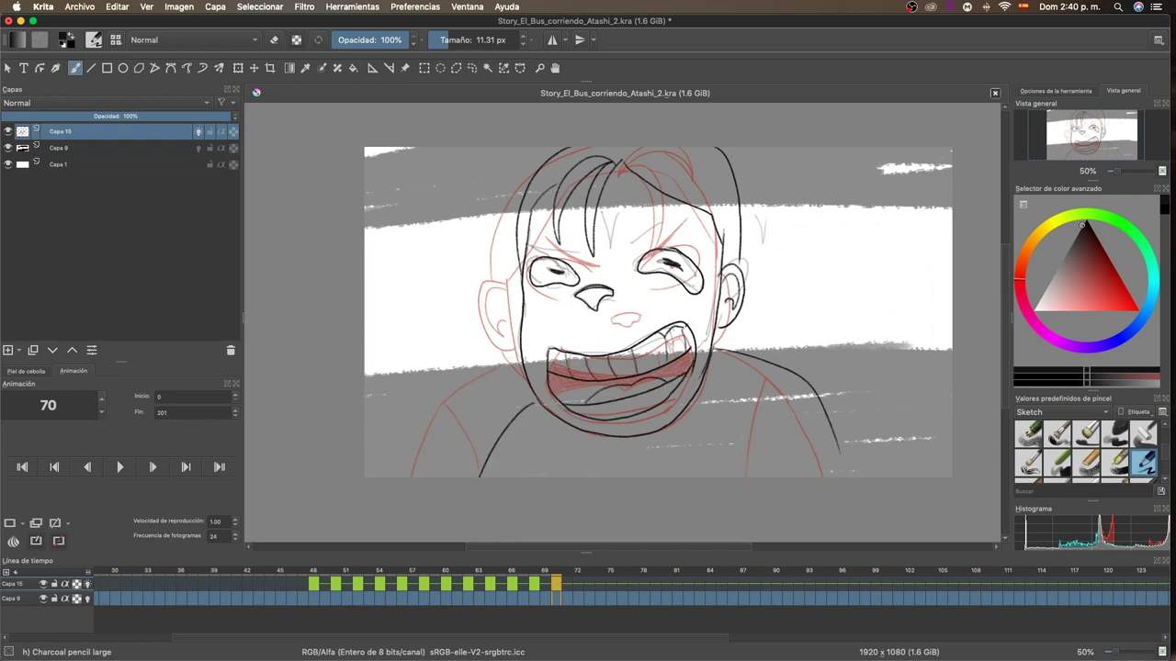
drag(672, 343, 693, 376)
mouse_move(576, 382)
mouse_down()
mouse_move(631, 402)
mouse_move(667, 384)
mouse_move(586, 402)
mouse_up()
Step: Move to frame 71 and clear its old ink
key(Right)
key(e)
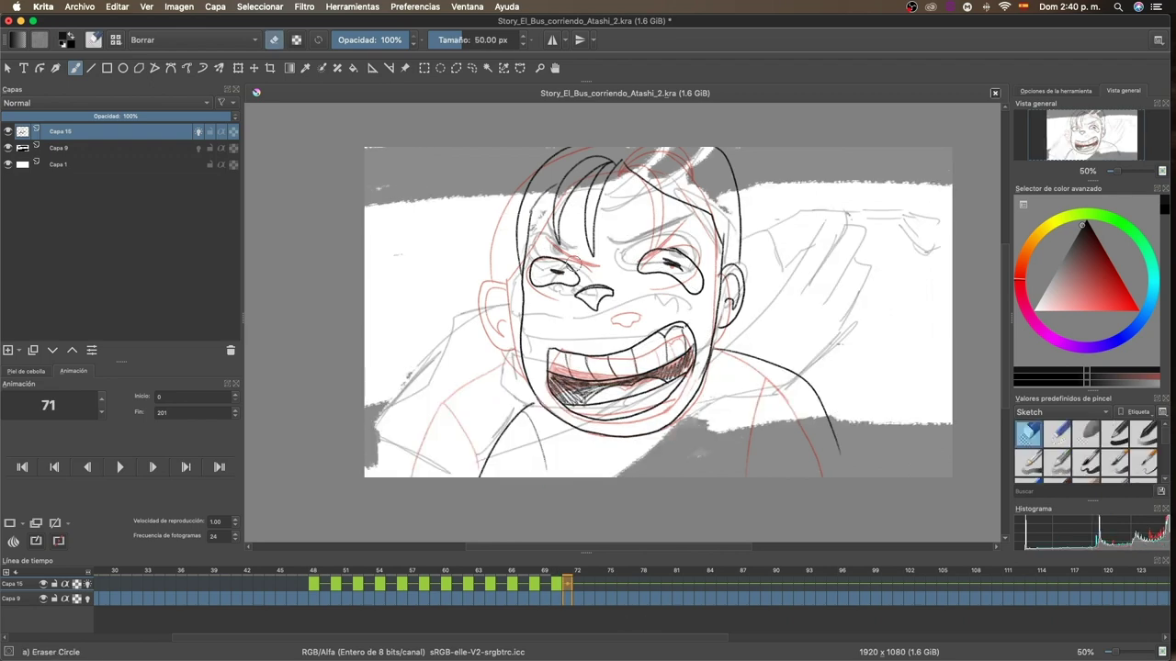
key(Delete)
key(slash)
Step: Ink frame 71's left face side, right eye lids and hair strands
drag(559, 196, 527, 316)
drag(619, 250, 704, 261)
drag(613, 257, 704, 266)
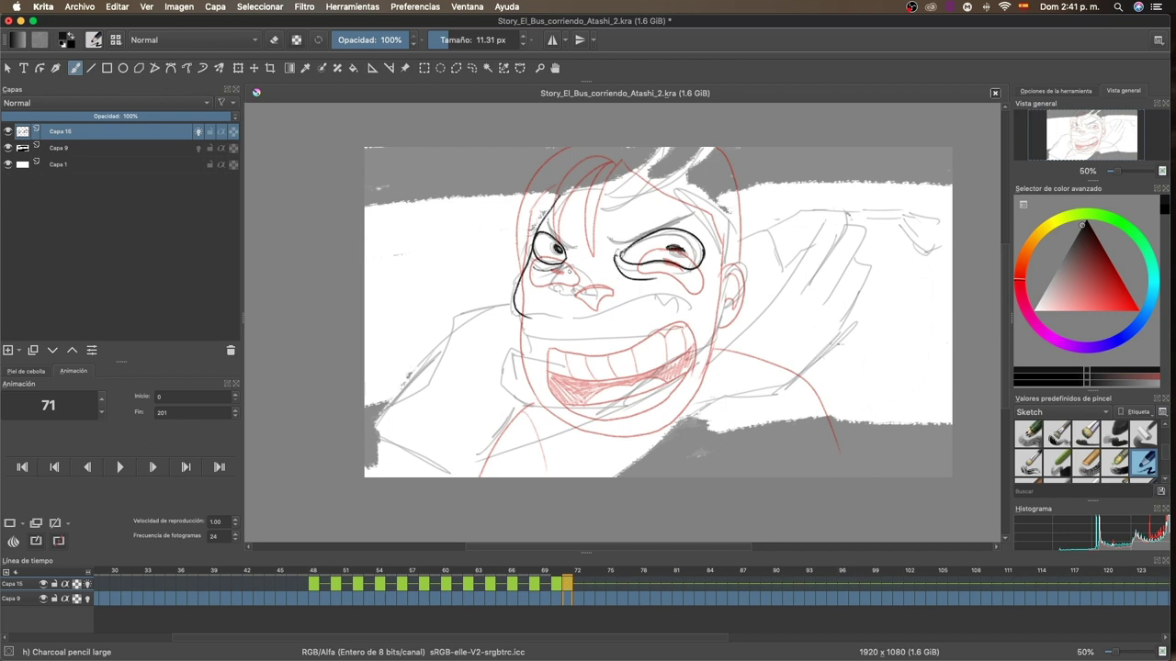
drag(634, 153, 733, 253)
drag(546, 217, 726, 149)
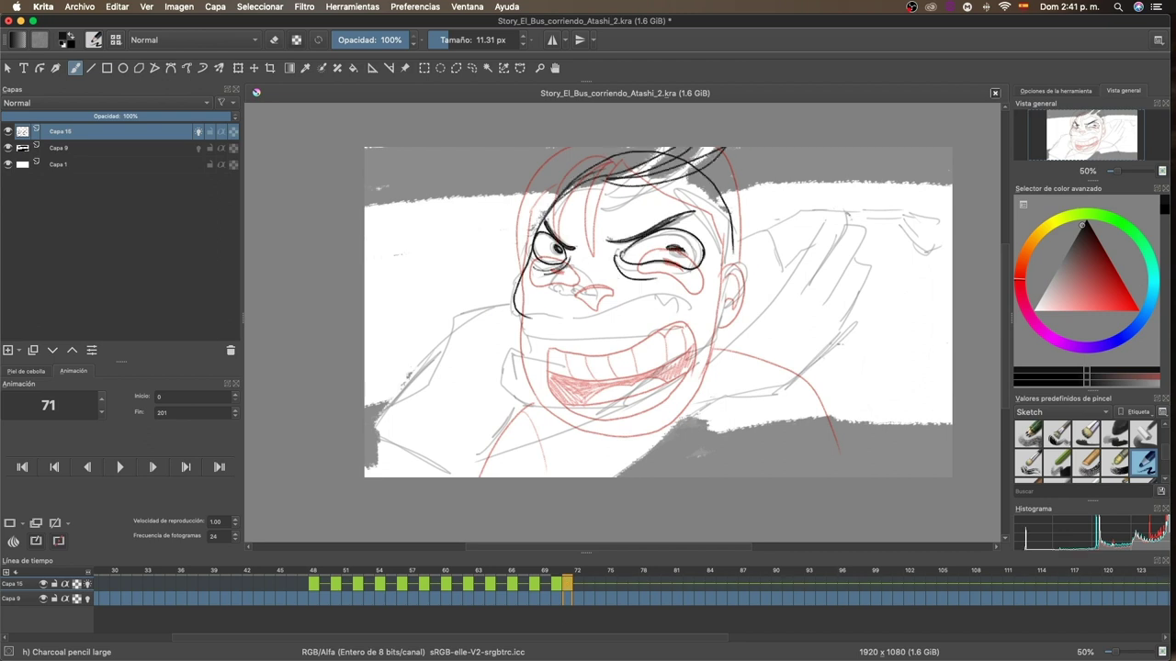
key(e)
Step: Ink the nose, toothed mouth, lower lip, ear, jaw and shoulder
key(e)
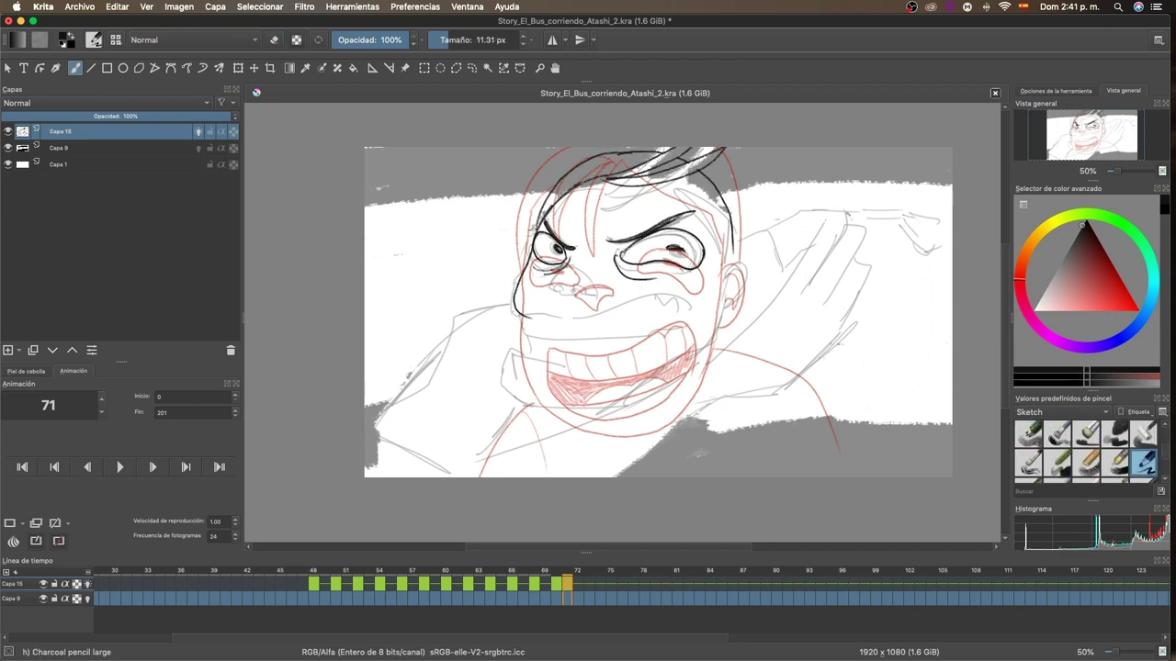
mouse_move(562, 270)
mouse_down()
mouse_move(599, 292)
mouse_move(696, 292)
mouse_up()
mouse_move(516, 338)
mouse_down()
mouse_move(674, 327)
mouse_move(663, 351)
mouse_up()
mouse_move(657, 303)
mouse_down()
mouse_move(689, 292)
mouse_move(735, 319)
mouse_up()
mouse_move(515, 347)
mouse_down()
mouse_move(720, 329)
mouse_move(820, 263)
mouse_move(832, 302)
mouse_up()
key(e)
key(e)
Step: Ink the raised hand's fingers and sleeve, toggling the onion skin to check lines
drag(443, 476, 712, 358)
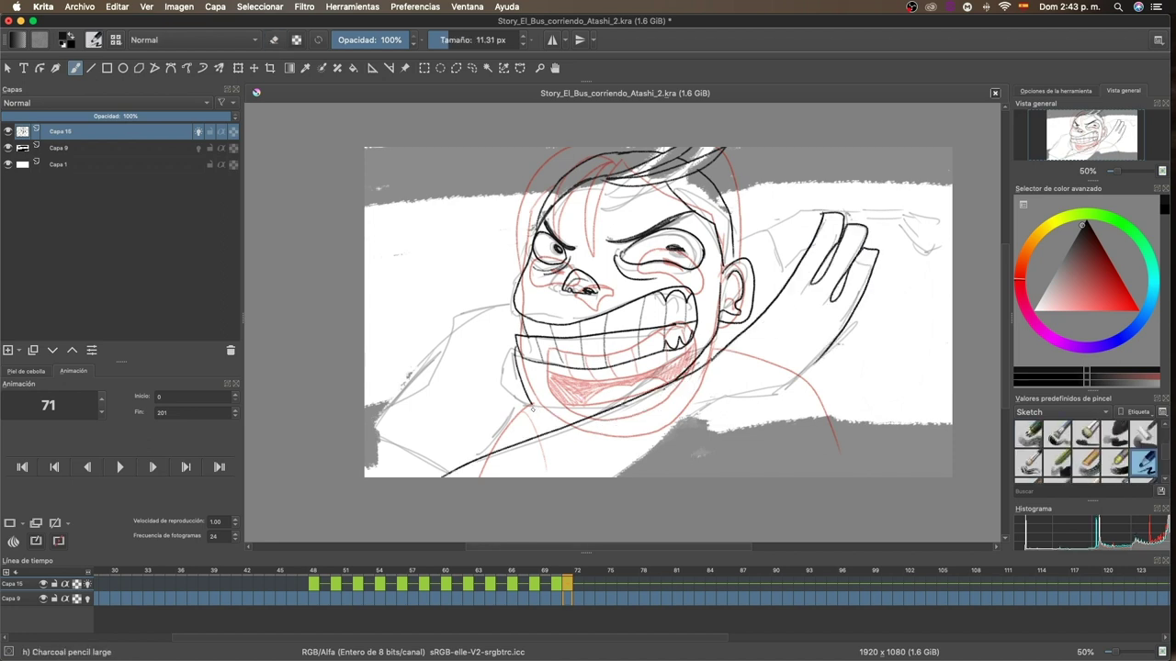
drag(614, 476, 826, 353)
key(o)
key(o)
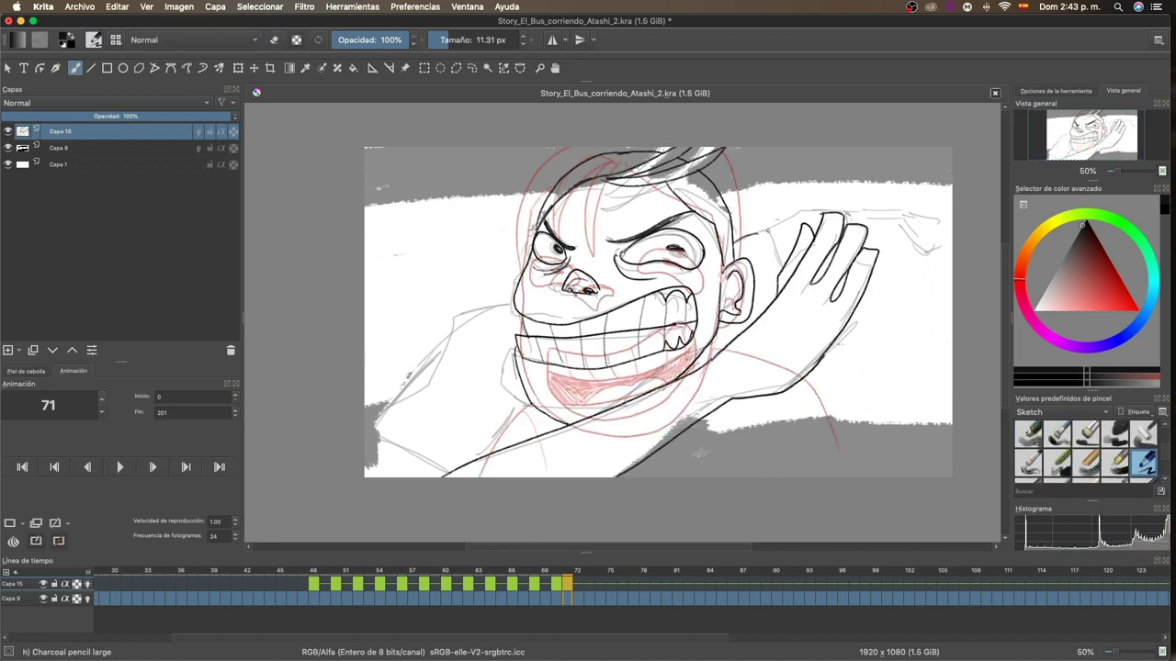
key(o)
Step: Ink the arm reaching right and the left shoulder and back line, then go to frame 72
drag(770, 232, 896, 217)
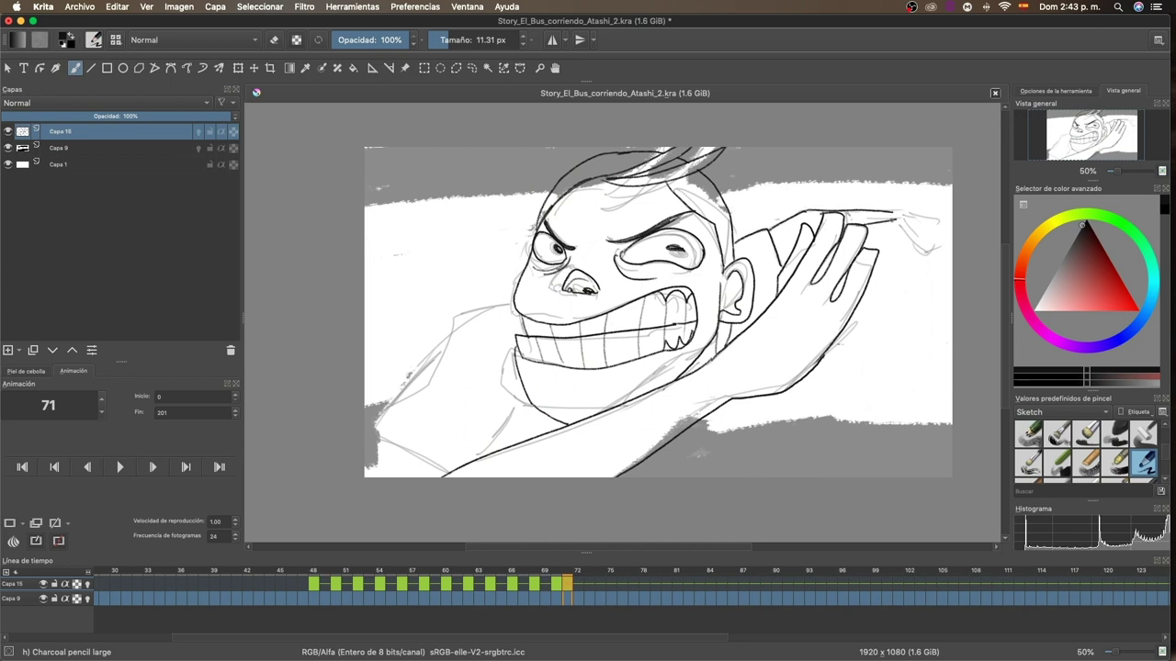
drag(476, 313, 386, 461)
drag(489, 450, 512, 414)
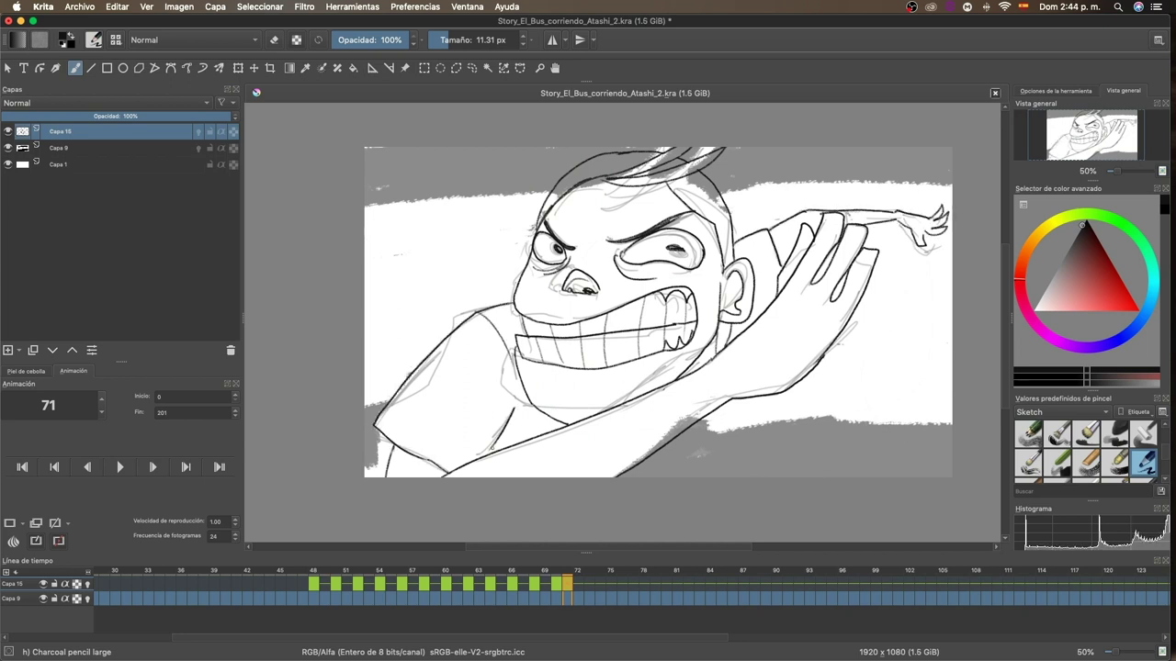
key(Right)
Step: Ink frame 72's eye outlines, cheeks, jaw and clenched mouth
click(25, 371)
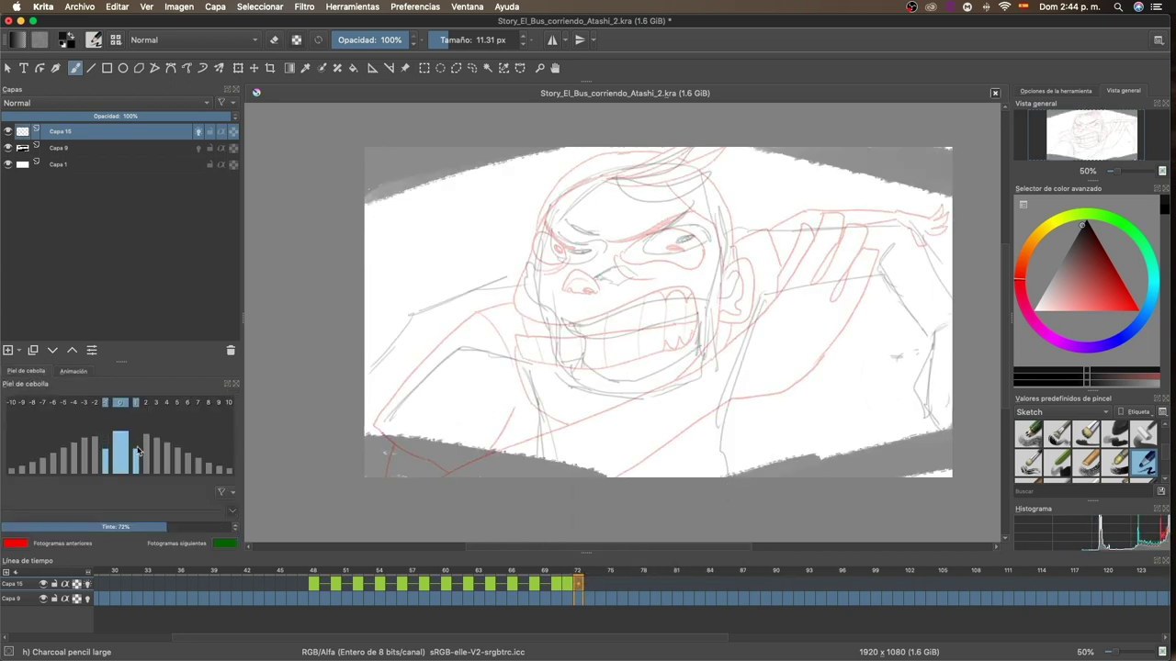
click(74, 371)
drag(549, 235, 551, 234)
drag(645, 246, 705, 229)
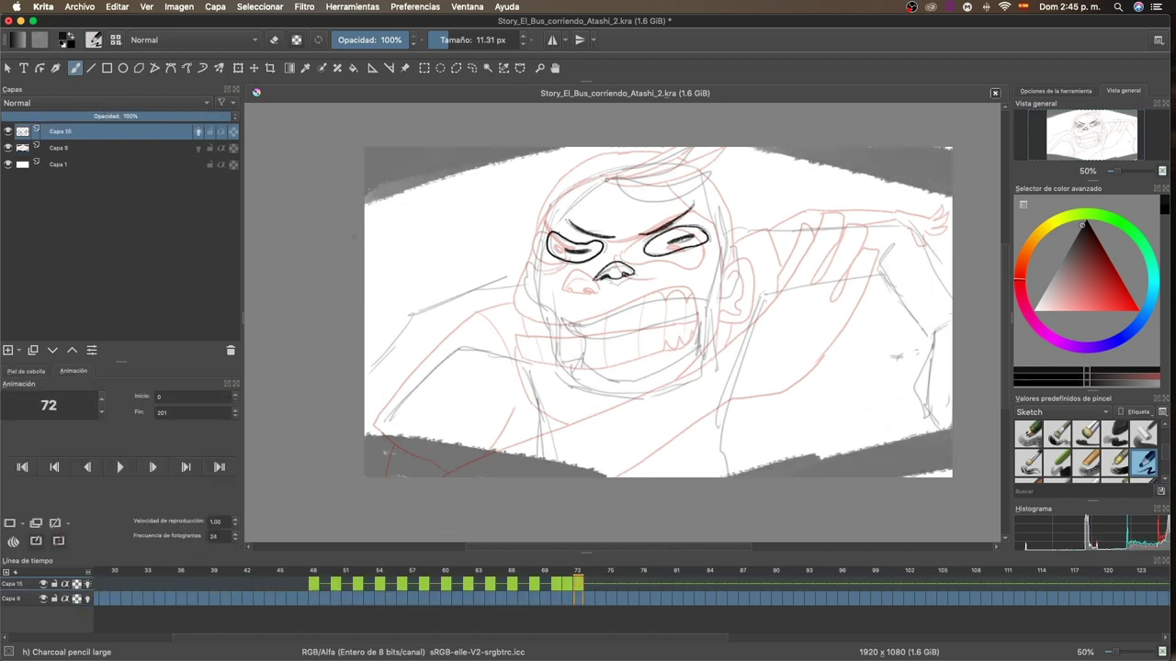
drag(550, 206, 606, 401)
drag(549, 321, 554, 329)
drag(720, 209, 582, 404)
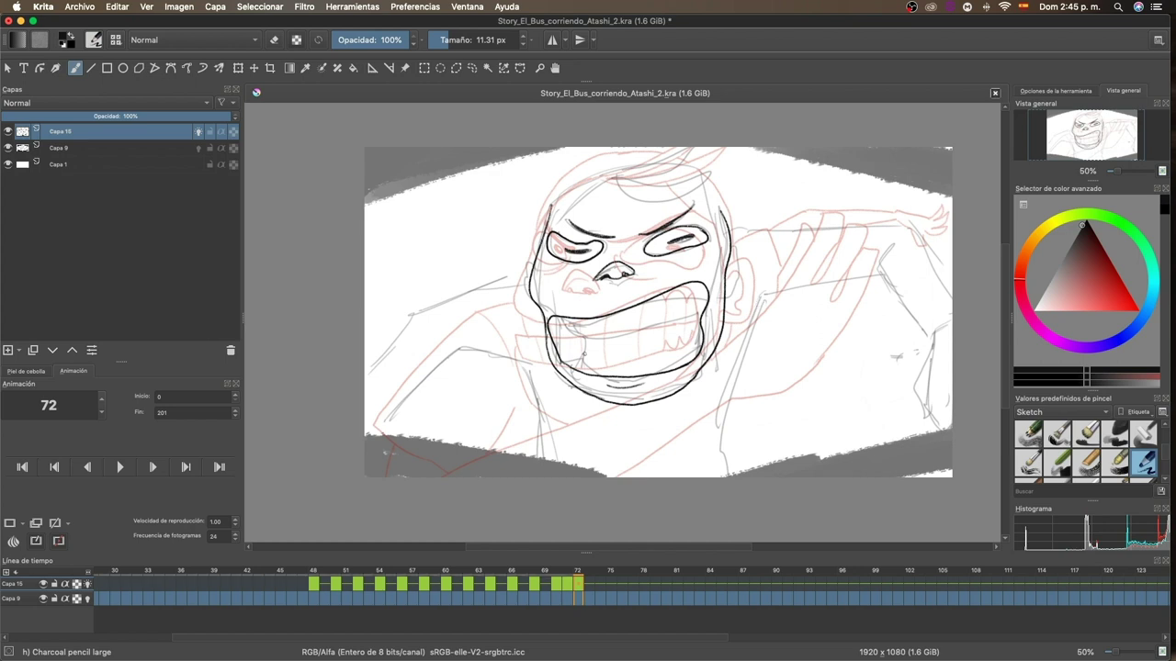
Step: Ink the hair, top and sides of the head, and both ears
drag(617, 180, 722, 171)
drag(682, 176, 551, 229)
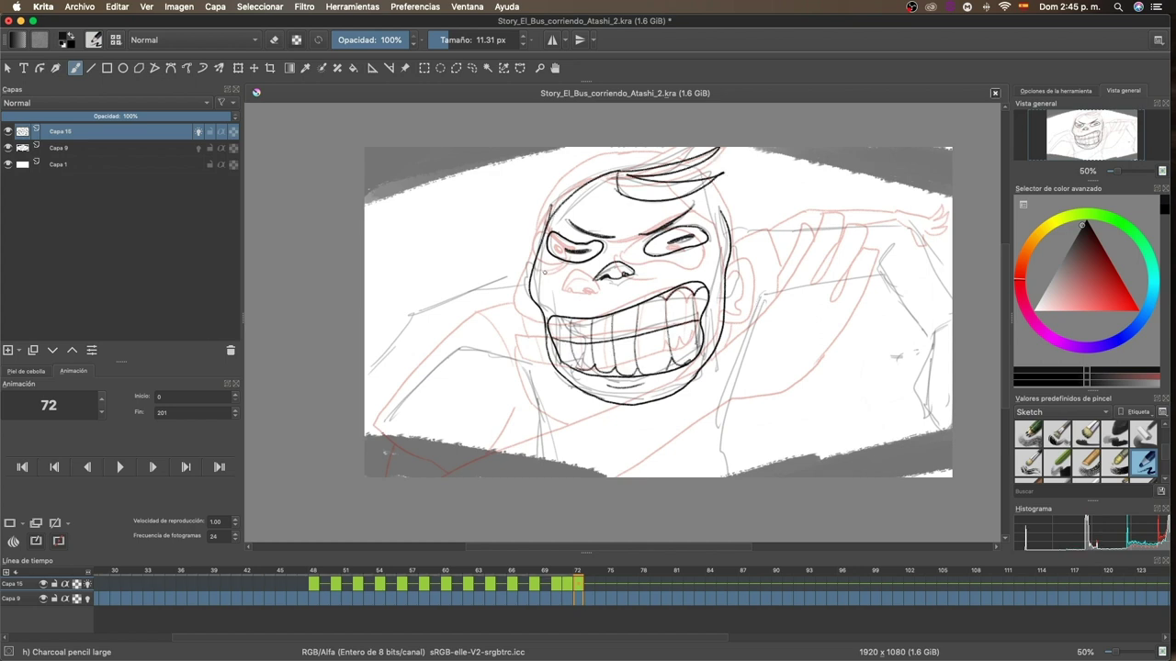
drag(727, 234, 741, 302)
drag(533, 261, 540, 316)
drag(614, 149, 529, 266)
drag(702, 189, 721, 204)
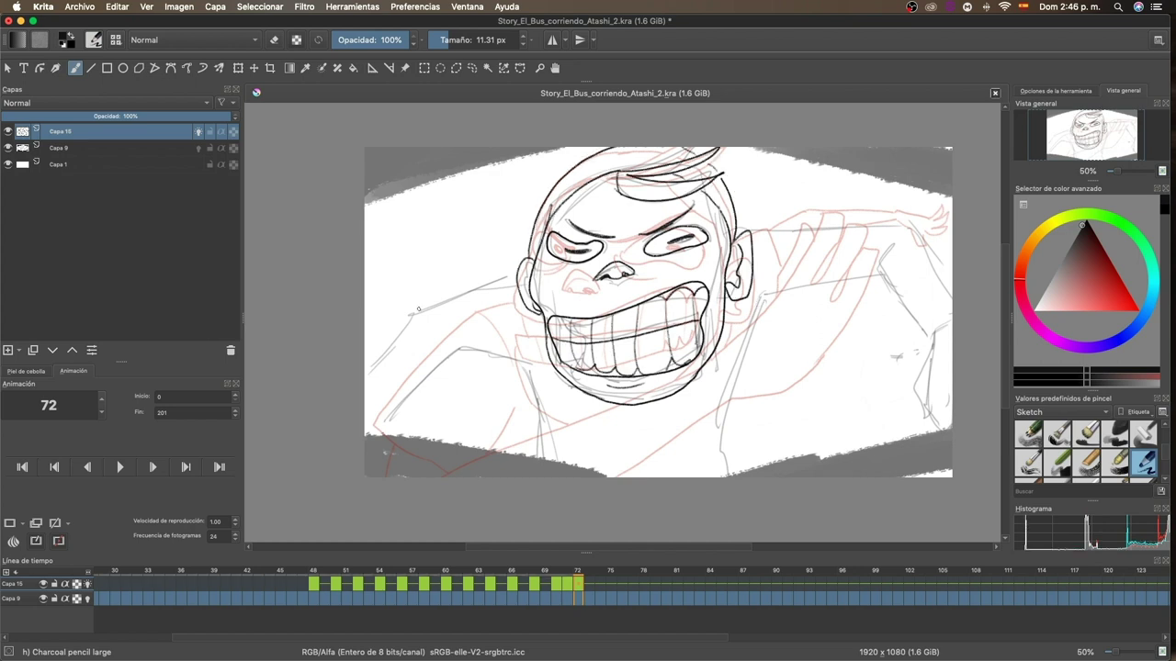
Step: Ink the shoulder and torso outlines plus edge strokes, then advance to frame 73
drag(418, 299, 515, 283)
drag(418, 301, 533, 473)
drag(740, 317, 755, 475)
drag(737, 230, 857, 281)
drag(419, 307, 366, 379)
drag(445, 353, 366, 429)
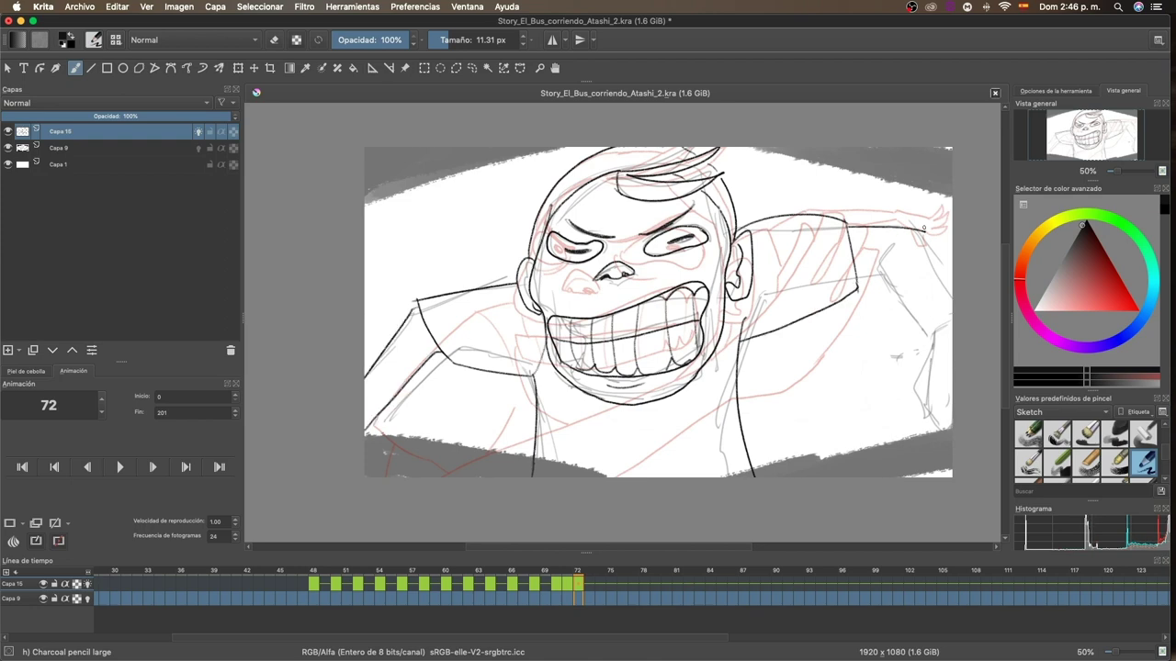
drag(847, 226, 952, 263)
drag(858, 276, 952, 422)
key(Right)
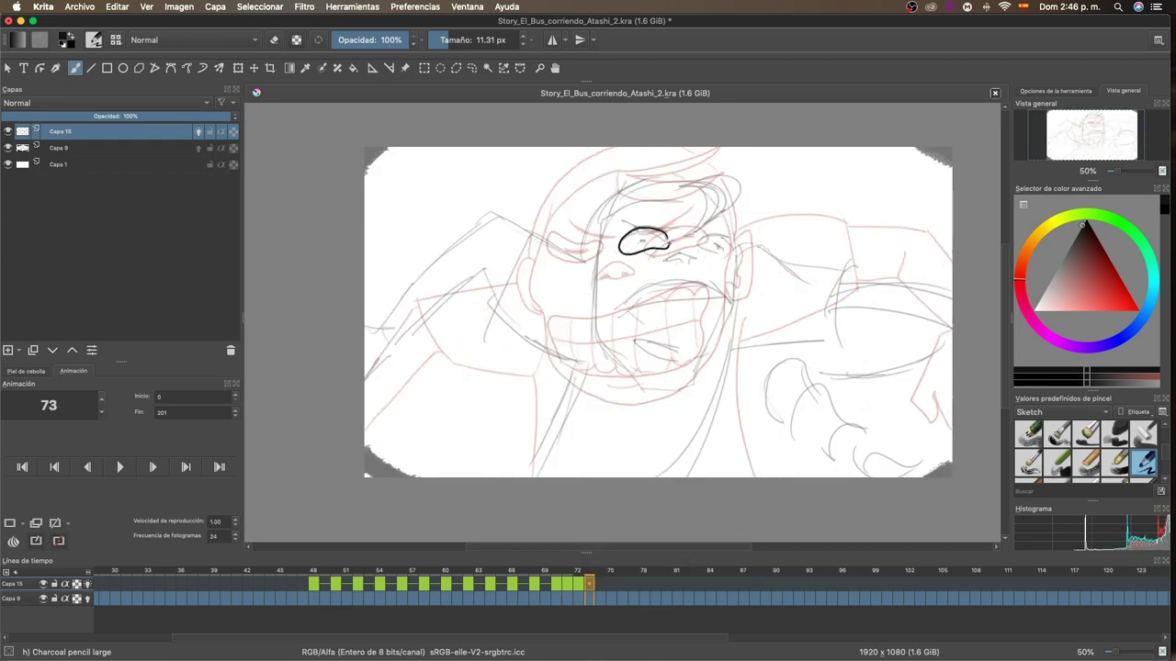
Step: Ink frame 73's eyes, eyebrows, nose and face-and-jaw outline
drag(705, 235, 702, 257)
drag(632, 221, 670, 233)
mouse_move(728, 212)
mouse_down()
mouse_move(696, 231)
mouse_move(695, 257)
mouse_up()
drag(602, 224, 709, 348)
click(593, 590)
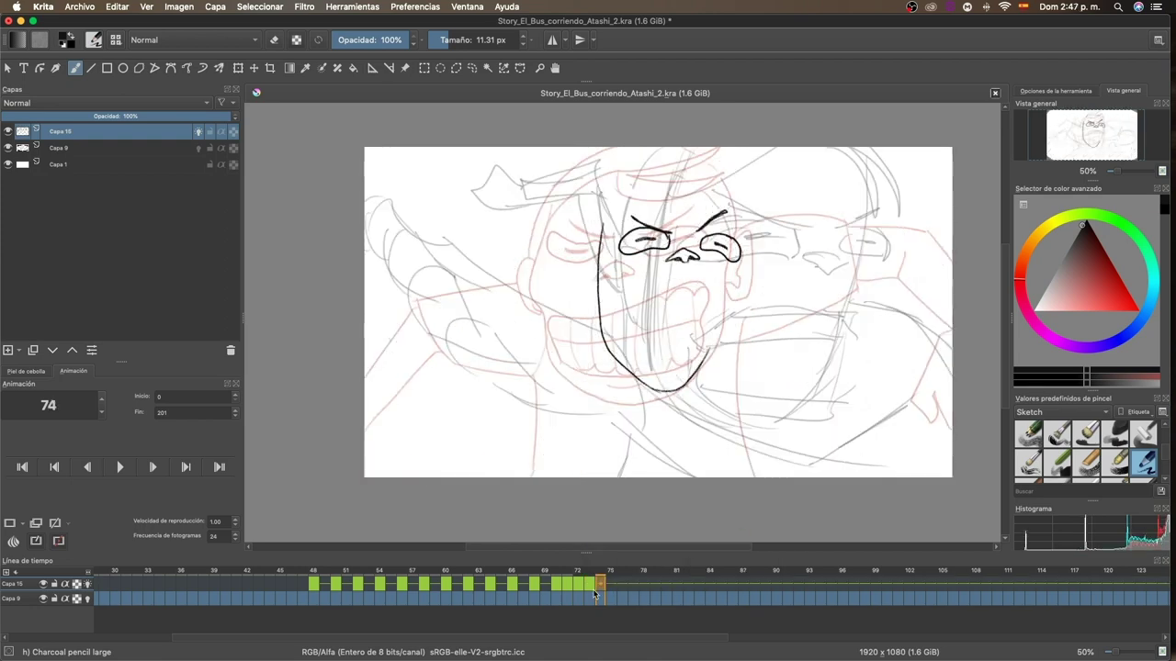
click(588, 590)
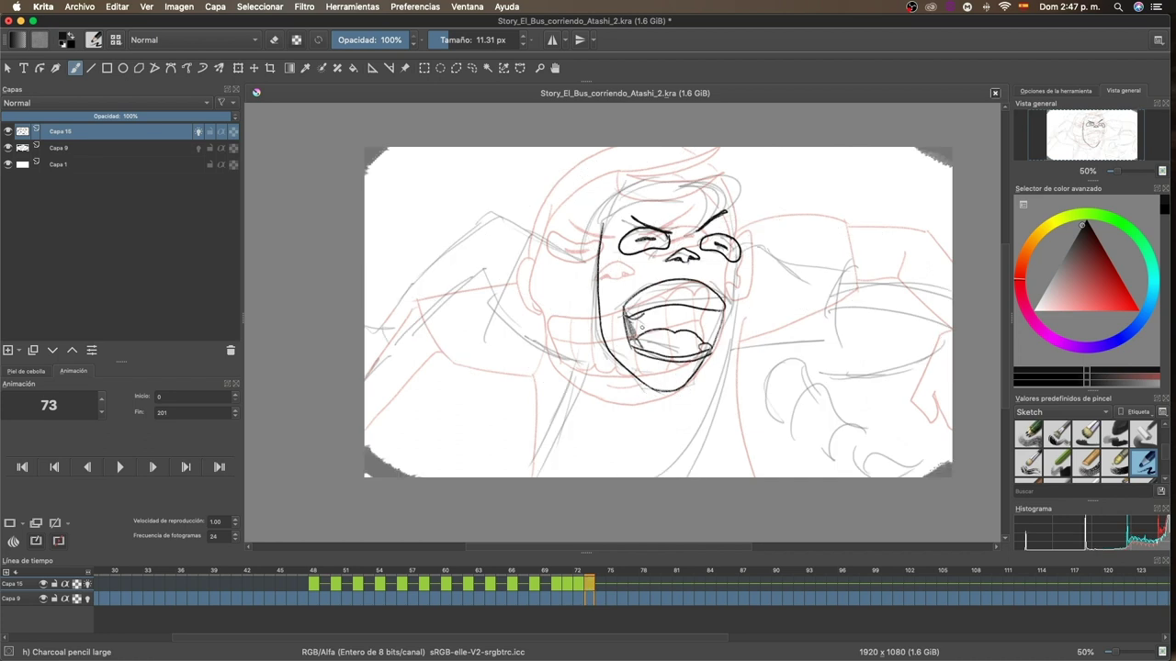
Step: Hatch the shouting mouth and ink the right face side, ears and hair
drag(670, 310, 694, 332)
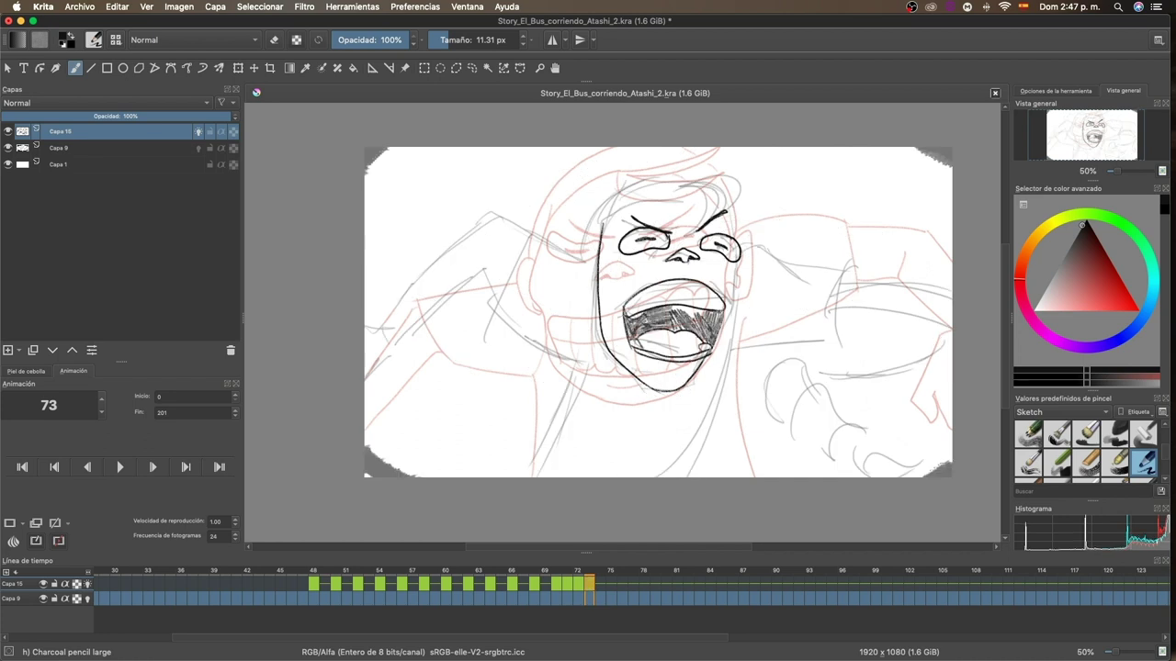
mouse_move(741, 227)
mouse_down()
mouse_move(722, 338)
mouse_move(696, 373)
mouse_up()
drag(594, 257, 588, 303)
drag(744, 265, 746, 309)
drag(588, 254, 699, 180)
drag(707, 178, 742, 213)
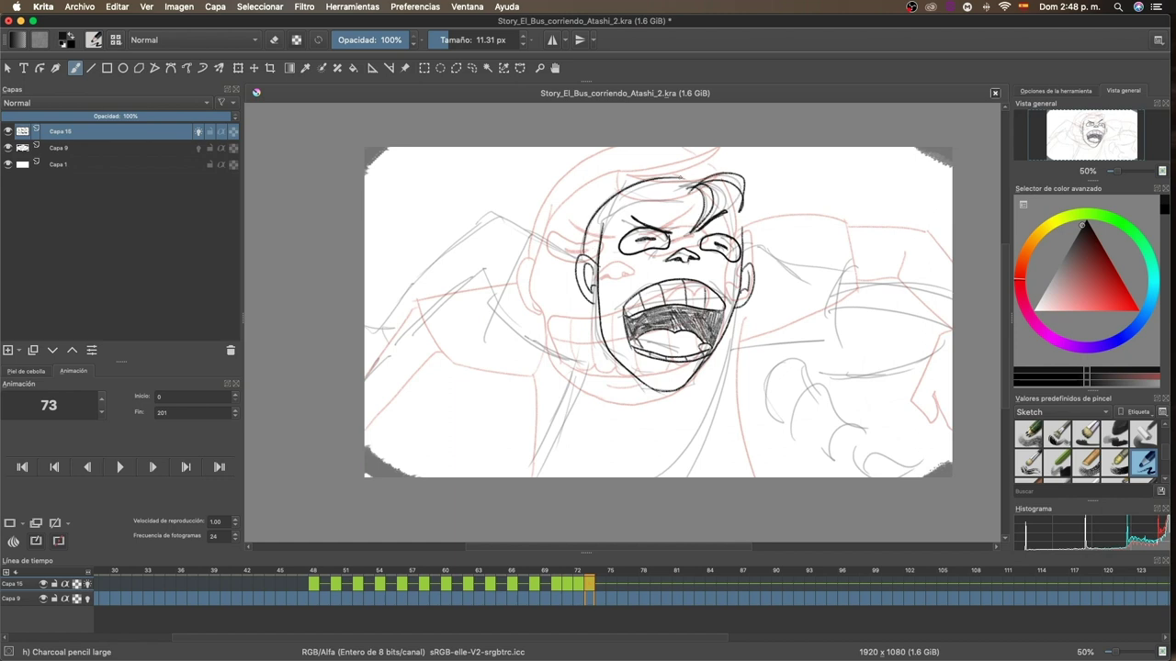
Step: Ink the shoulders, body lines, both arms and the right hand's fingers
drag(578, 229, 584, 371)
drag(579, 373, 531, 476)
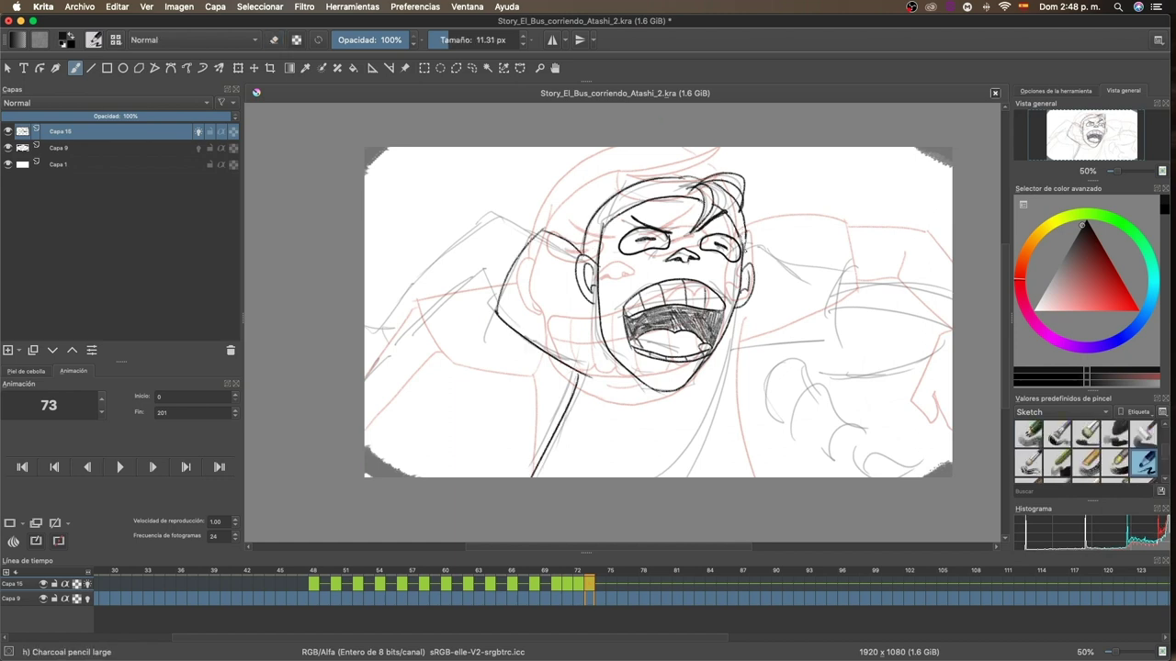
drag(751, 247, 836, 341)
drag(836, 342, 740, 351)
drag(735, 353, 730, 476)
drag(533, 231, 366, 326)
drag(504, 275, 390, 356)
drag(838, 282, 952, 303)
drag(838, 333, 952, 322)
mouse_move(808, 360)
mouse_down()
mouse_move(790, 423)
mouse_move(951, 454)
mouse_up()
Step: Go to frame 74 and ink the eyes, pupil, angled eyebrows and nose
key(period)
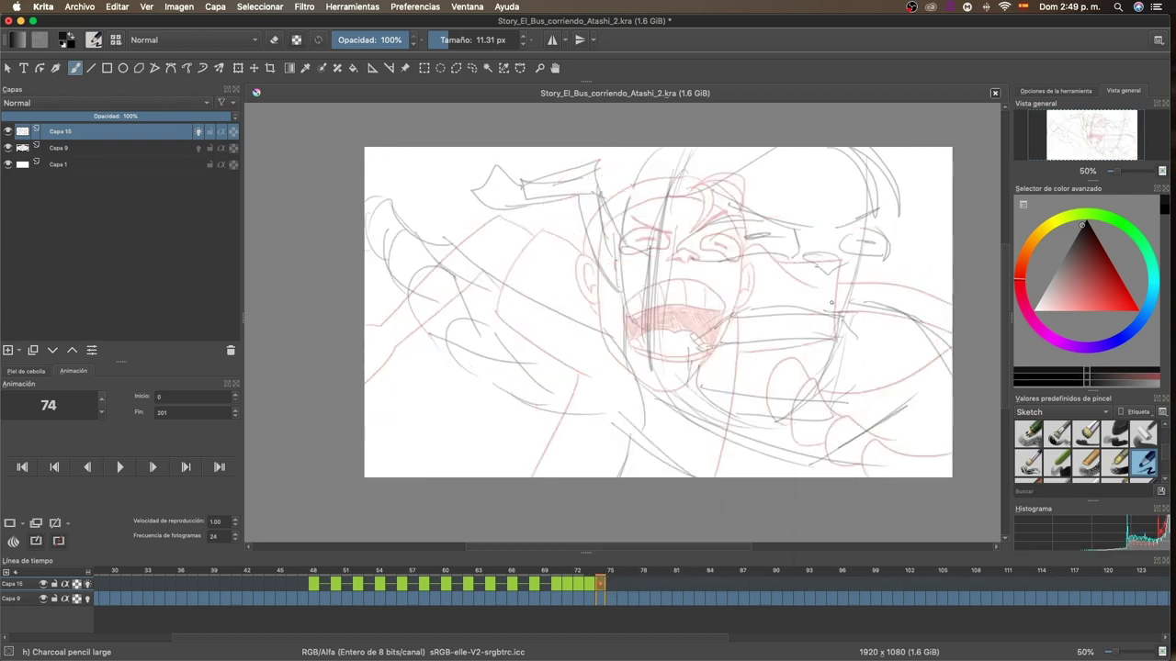
drag(681, 250, 685, 245)
drag(730, 238, 770, 234)
drag(842, 245, 879, 241)
drag(729, 200, 808, 229)
drag(746, 213, 841, 266)
mouse_move(651, 196)
mouse_down()
mouse_move(661, 391)
mouse_move(871, 256)
mouse_up()
Step: Ink the face outline, jaw, ear and open mouth with teeth and lower lip
drag(643, 246, 644, 307)
drag(691, 384, 850, 300)
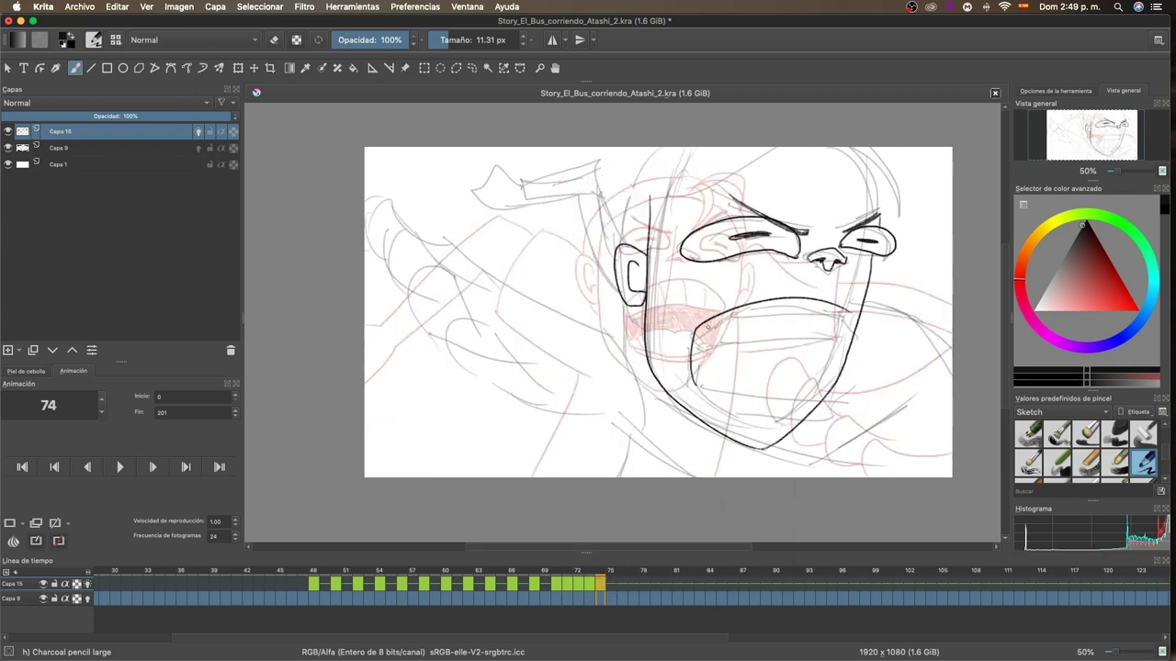
drag(695, 347, 852, 335)
drag(732, 316, 735, 342)
drag(766, 311, 768, 340)
drag(792, 309, 796, 341)
drag(837, 303, 840, 336)
drag(694, 377, 742, 411)
drag(767, 400, 768, 413)
mouse_move(702, 368)
mouse_down()
mouse_move(850, 362)
mouse_move(691, 371)
mouse_up()
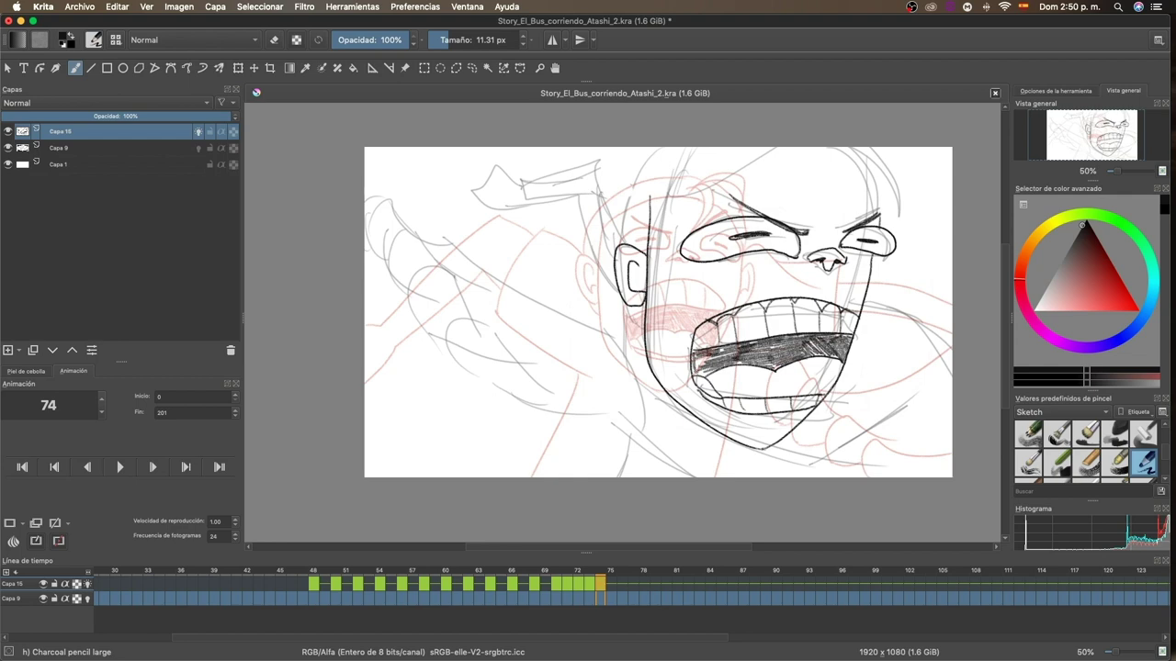
Step: Ink the head contour, hair strands and the hand and arm reaching left
drag(650, 204, 779, 147)
drag(854, 149, 878, 213)
drag(884, 155, 903, 221)
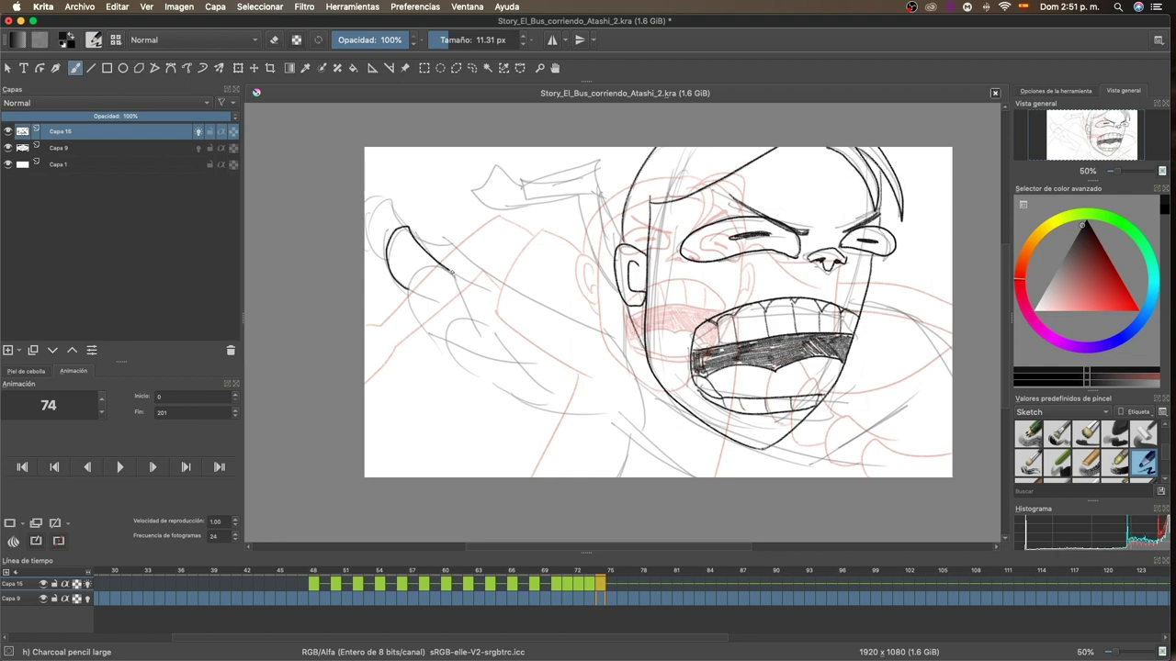
drag(365, 235, 404, 228)
drag(412, 266, 511, 322)
drag(455, 351, 566, 368)
drag(509, 389, 632, 434)
drag(460, 272, 653, 429)
drag(649, 415, 735, 476)
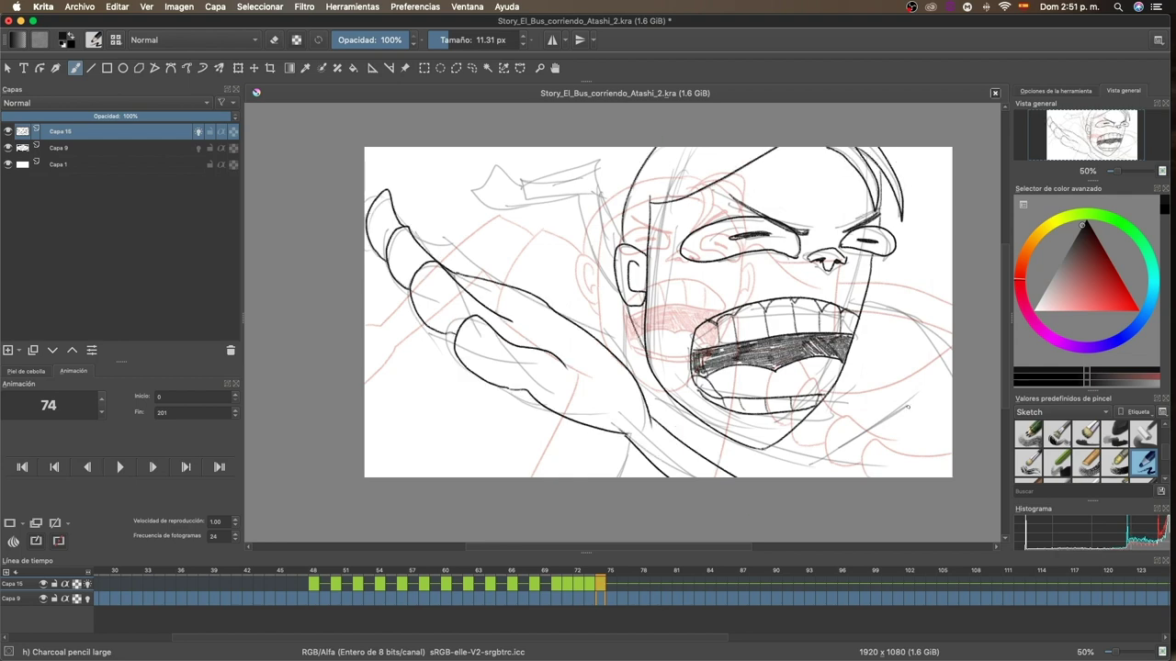
Step: Ink the right shoulder curve, a long body line and the raised hand and wrist
drag(863, 303, 952, 347)
drag(926, 346, 809, 476)
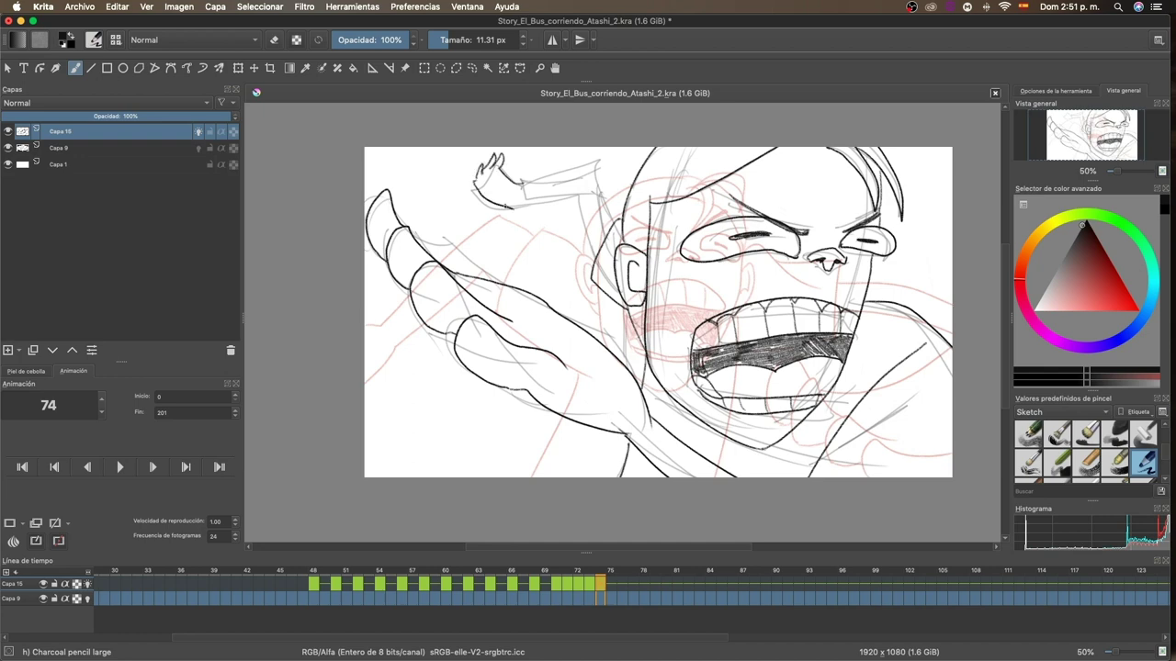
drag(522, 189, 597, 162)
mouse_move(581, 180)
mouse_down()
mouse_move(588, 256)
mouse_move(614, 220)
mouse_up()
drag(581, 182, 531, 183)
Step: Insert a blank frame at 75 and ink both eye ovals with pupils
click(598, 584)
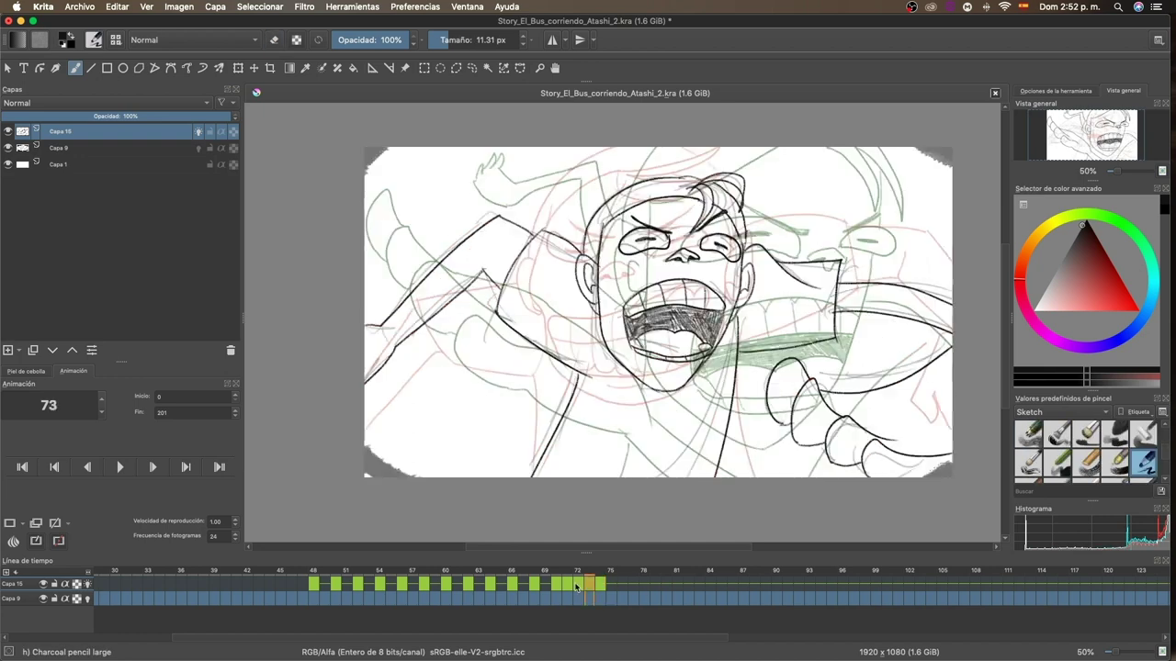
right_click(611, 584)
click(827, 538)
drag(735, 239, 726, 240)
drag(827, 267, 831, 264)
drag(707, 252, 737, 251)
drag(803, 254, 821, 253)
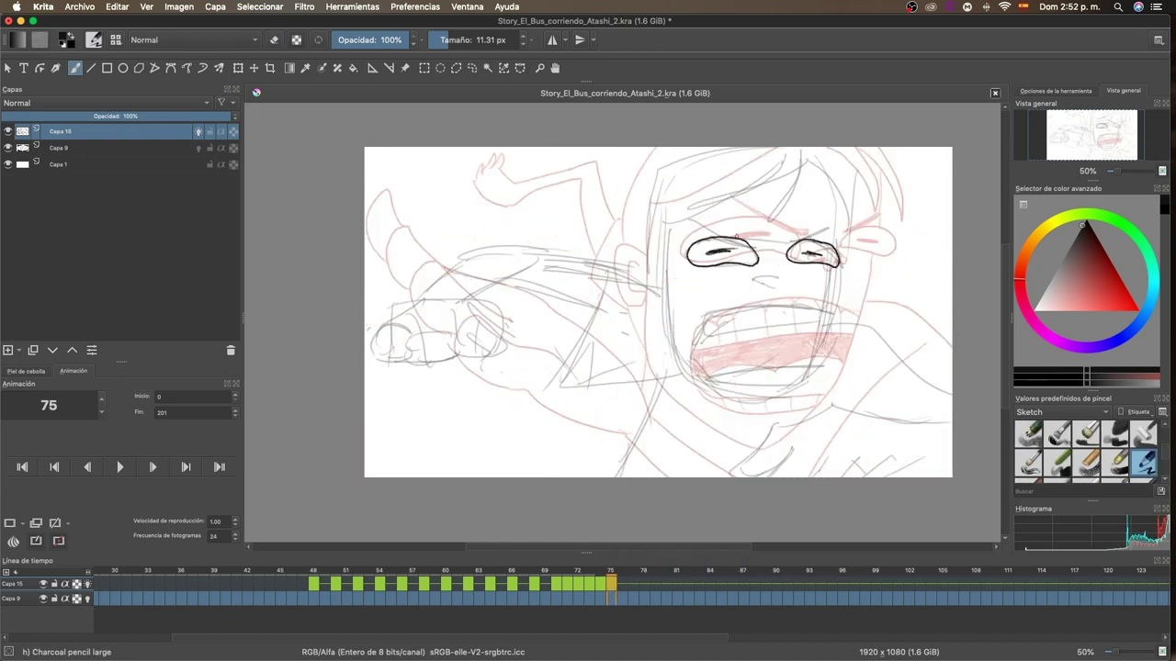
Step: Ink the shoulder, arm, fingers, both face sides and the open mouth outline
drag(730, 476, 952, 418)
drag(790, 476, 952, 455)
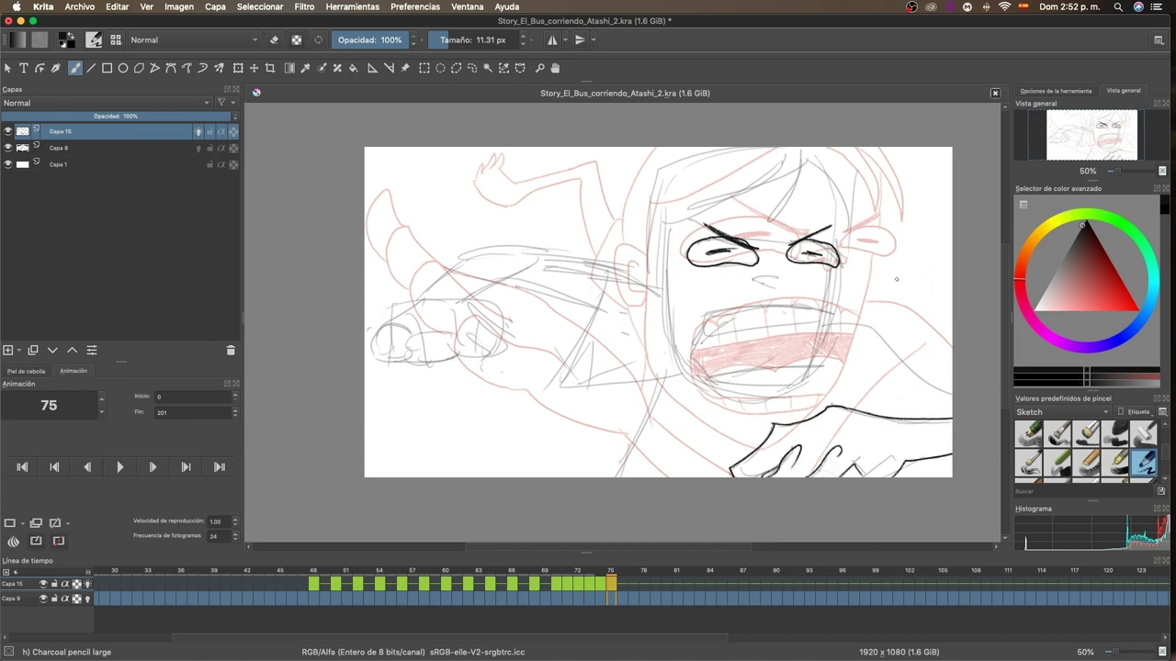
drag(668, 225, 695, 380)
drag(843, 221, 755, 406)
drag(834, 307, 696, 375)
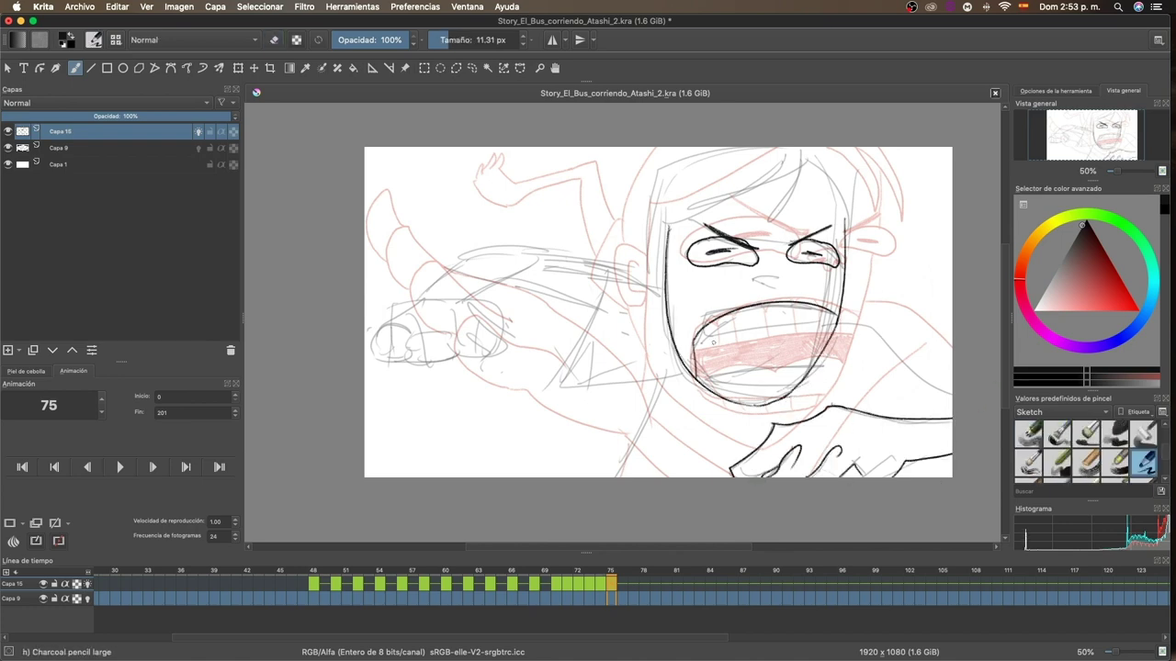
Step: Draw the teeth and hatch the inside of the open mouth
drag(731, 315, 732, 334)
drag(767, 308, 766, 330)
drag(704, 380, 801, 386)
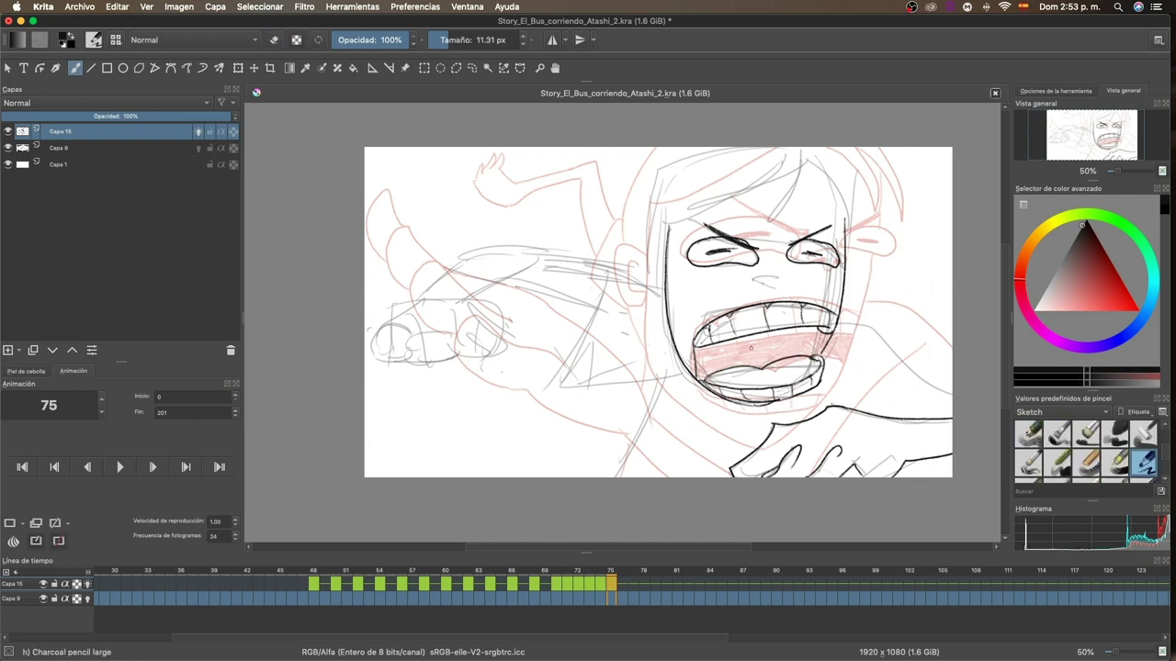
drag(753, 358, 815, 327)
key(e)
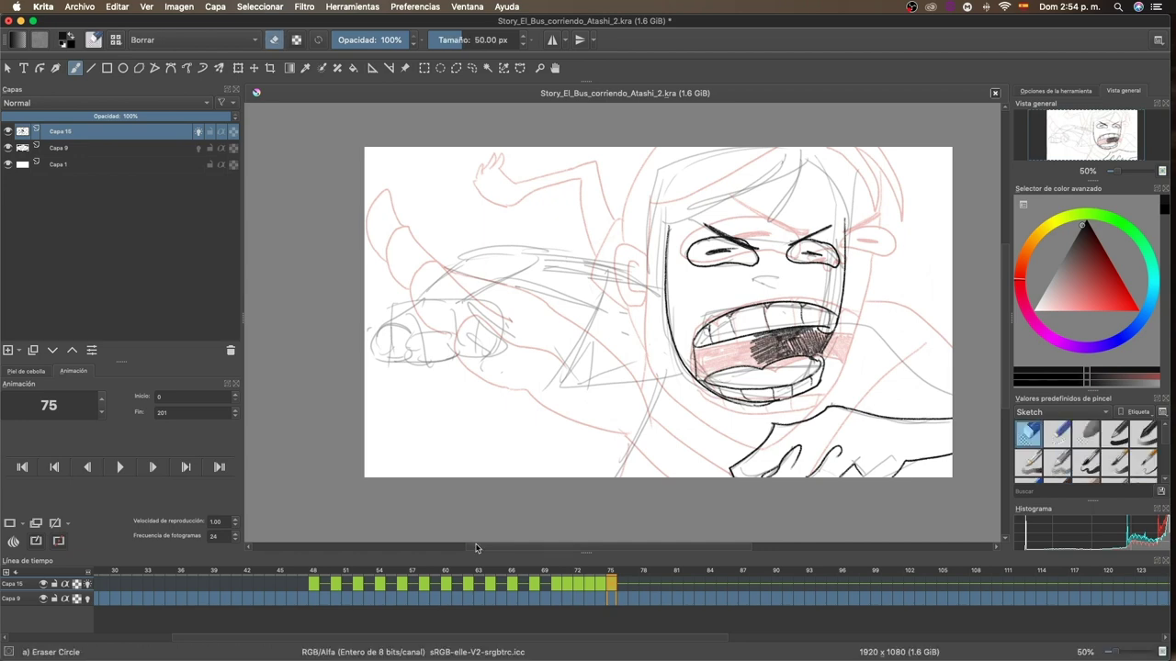
key(e)
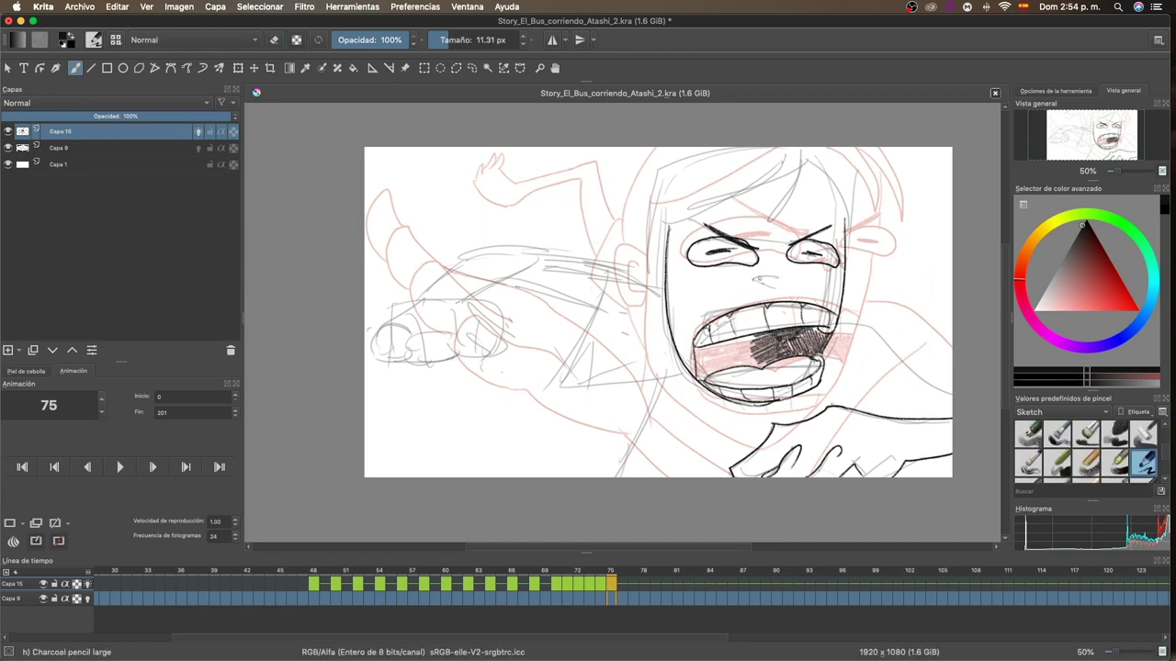
drag(693, 377, 763, 335)
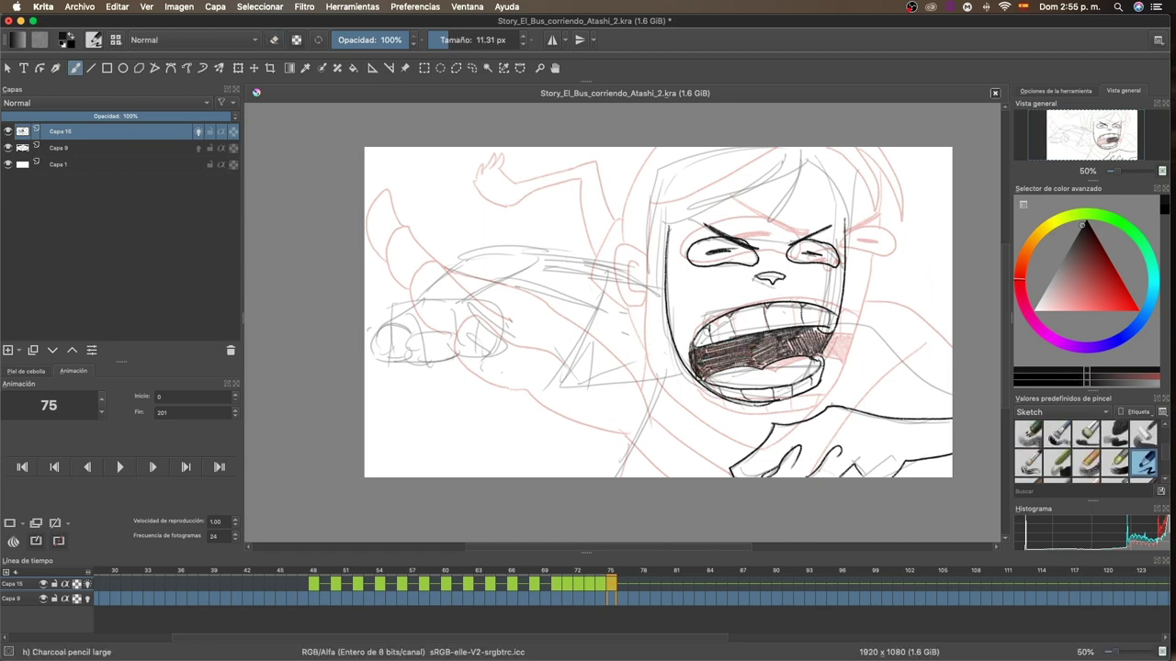
Step: Ink the hair strands and the reaching fist with its knuckles
drag(708, 209, 761, 226)
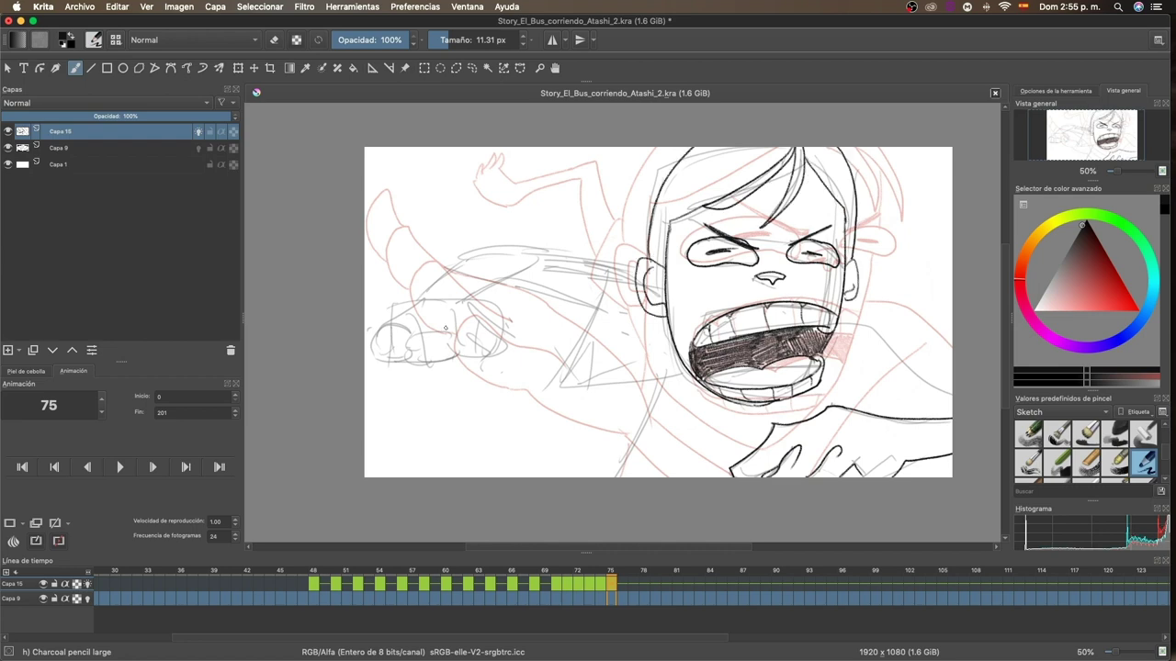
drag(370, 356, 475, 354)
drag(409, 317, 439, 292)
drag(607, 262, 562, 384)
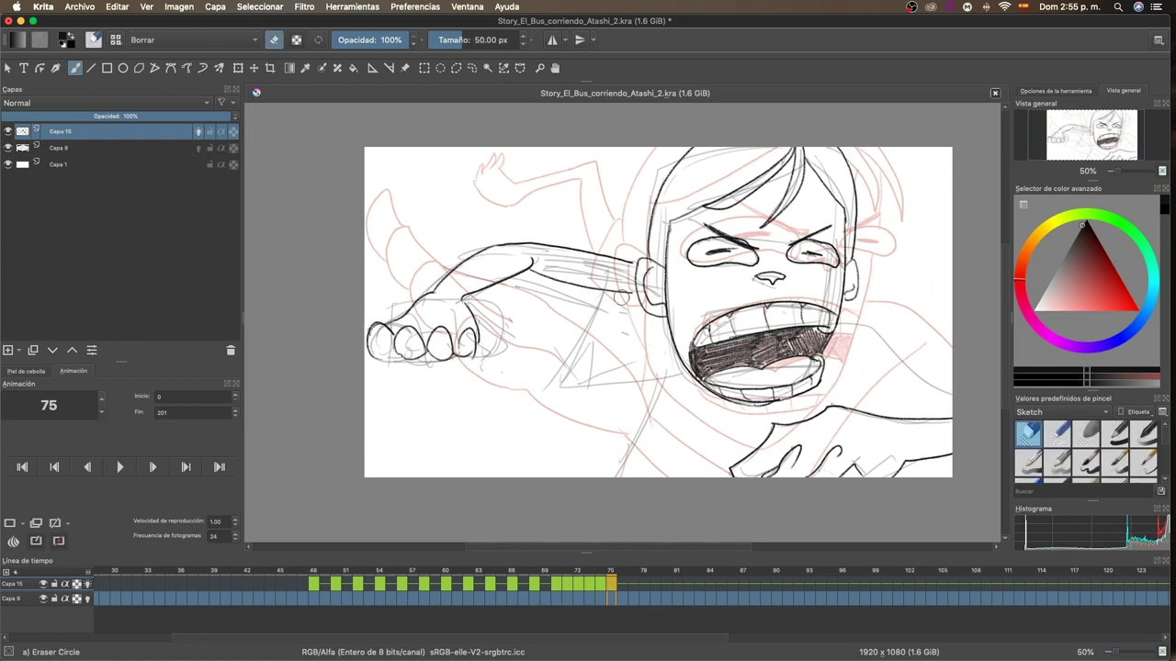
Step: Ink frame 76's hair strand, right jaw, shoulders, torso and arms, then advance to 77
key(Right)
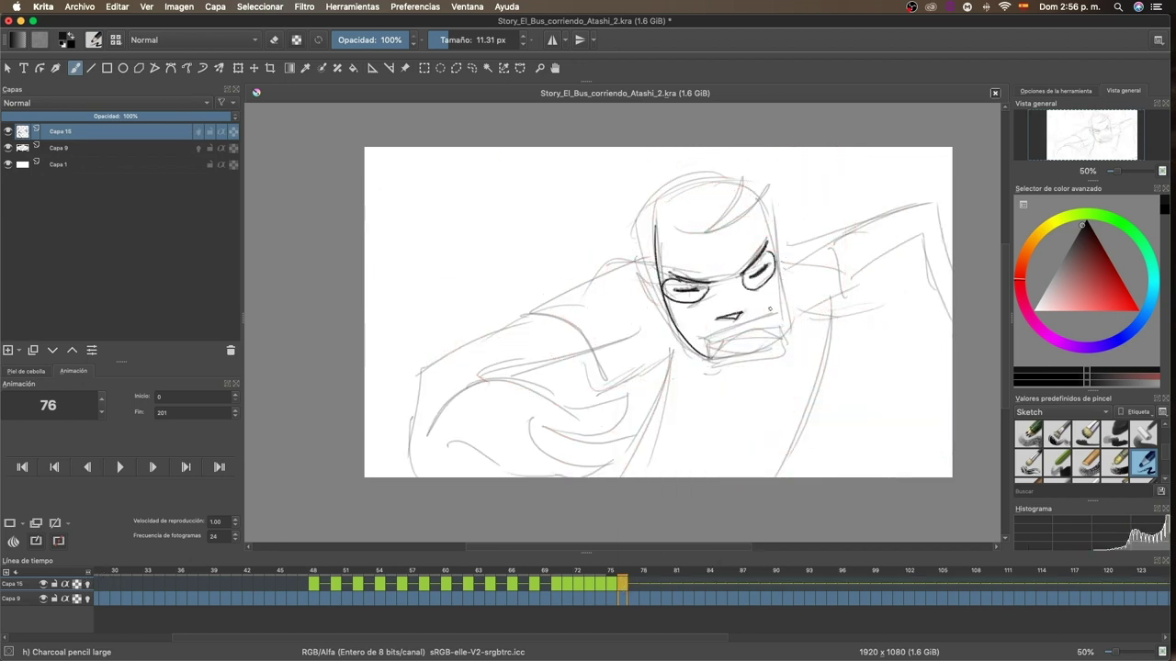
drag(744, 158, 697, 242)
drag(772, 208, 787, 318)
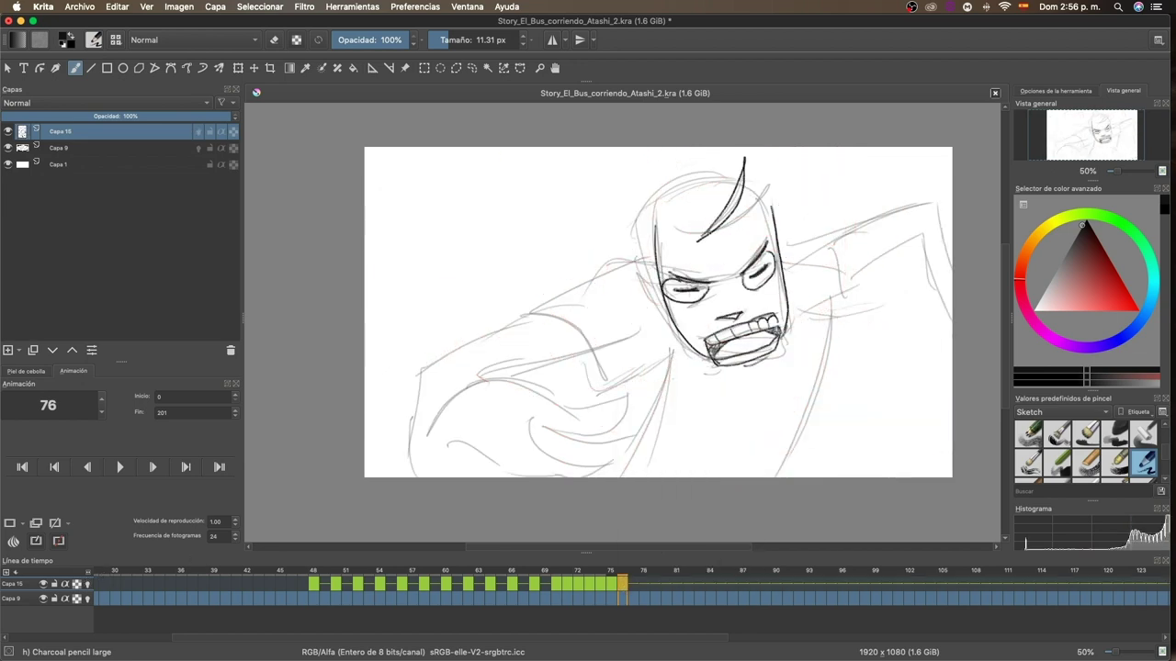
drag(532, 314, 635, 267)
drag(673, 335, 621, 475)
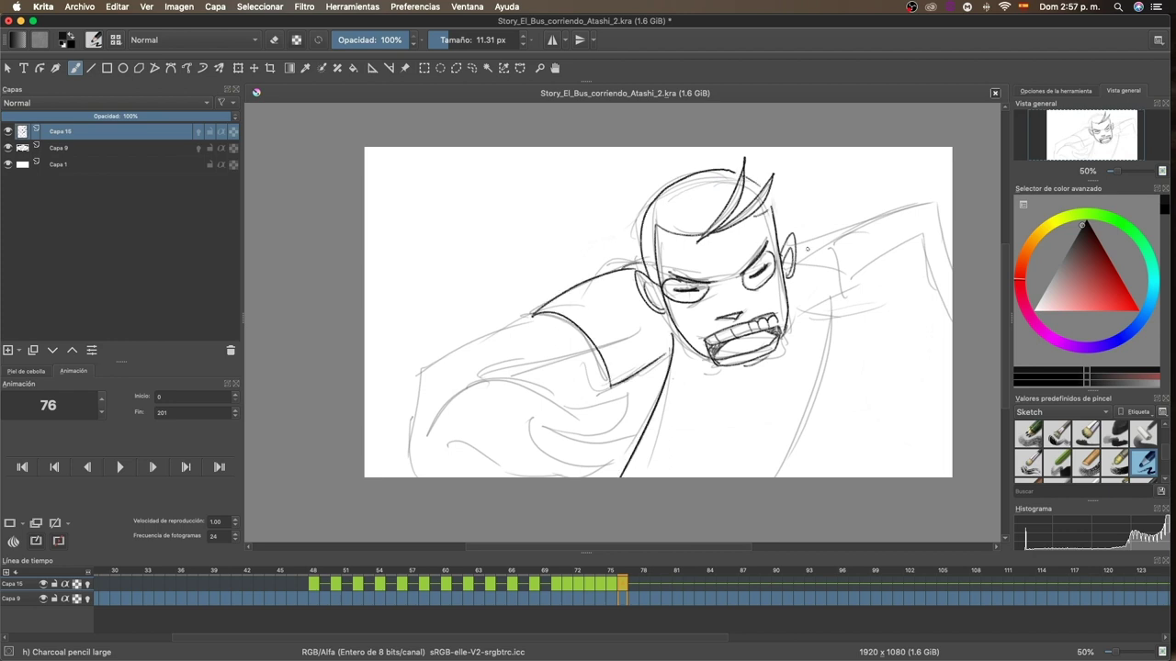
drag(797, 240, 946, 202)
drag(832, 324, 786, 476)
drag(430, 434, 626, 404)
drag(533, 317, 414, 475)
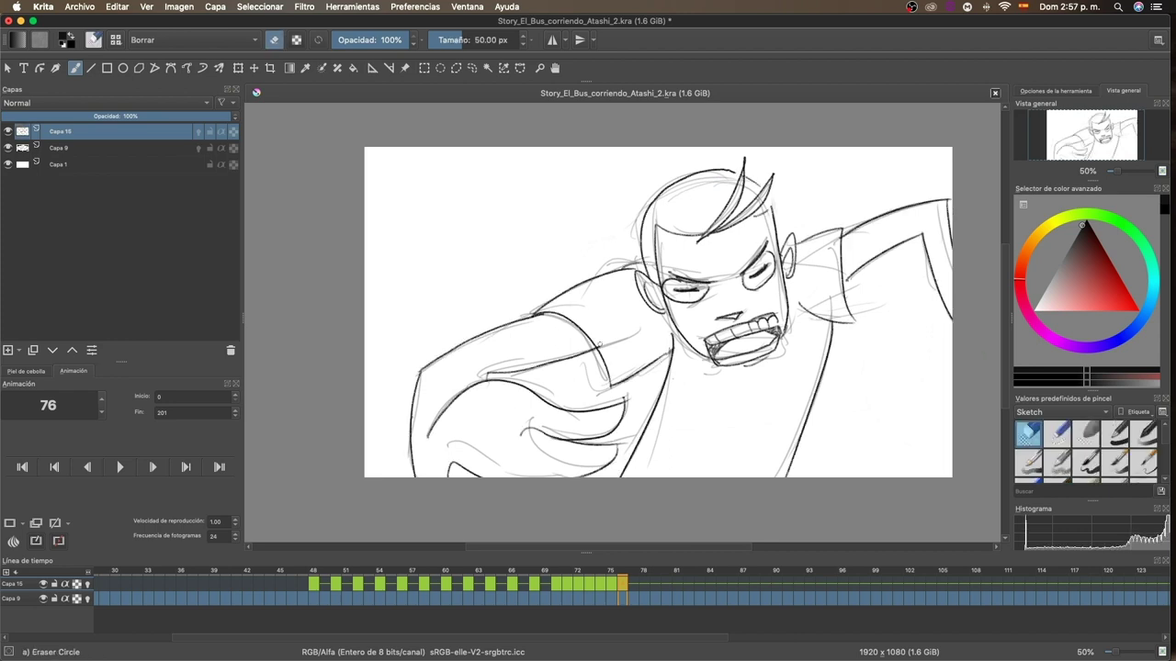
key(Right)
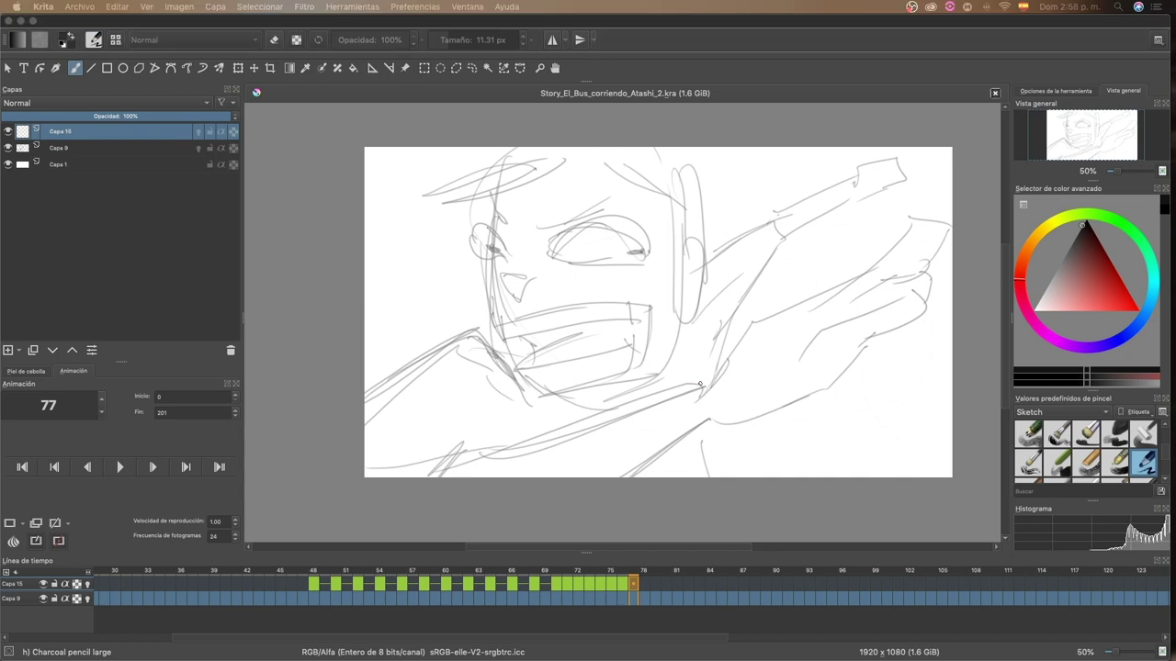
Step: Ink frame 77's eyes with pupils, eyebrow, forehead hair, head side and nose
drag(501, 232, 504, 241)
drag(484, 244, 553, 248)
drag(622, 251, 644, 249)
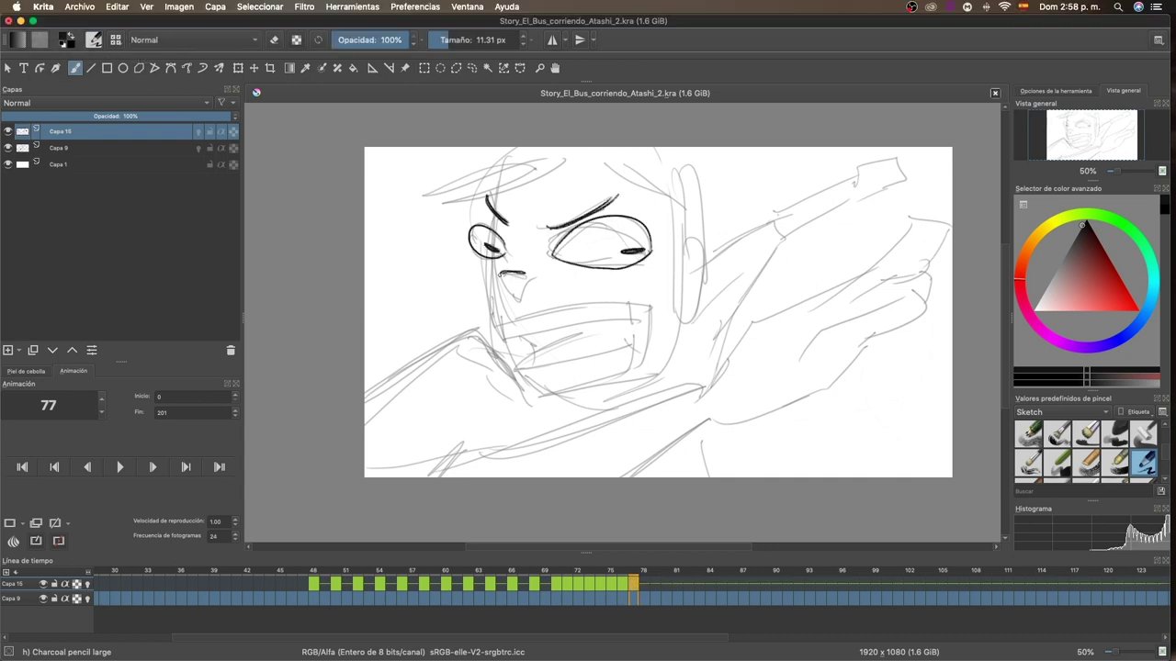
drag(418, 181, 565, 148)
drag(448, 199, 562, 155)
drag(680, 148, 700, 243)
Step: Ink the upper lip and toothed lower jaw, and hatch inside the mouth
drag(501, 323, 643, 303)
drag(503, 335, 646, 318)
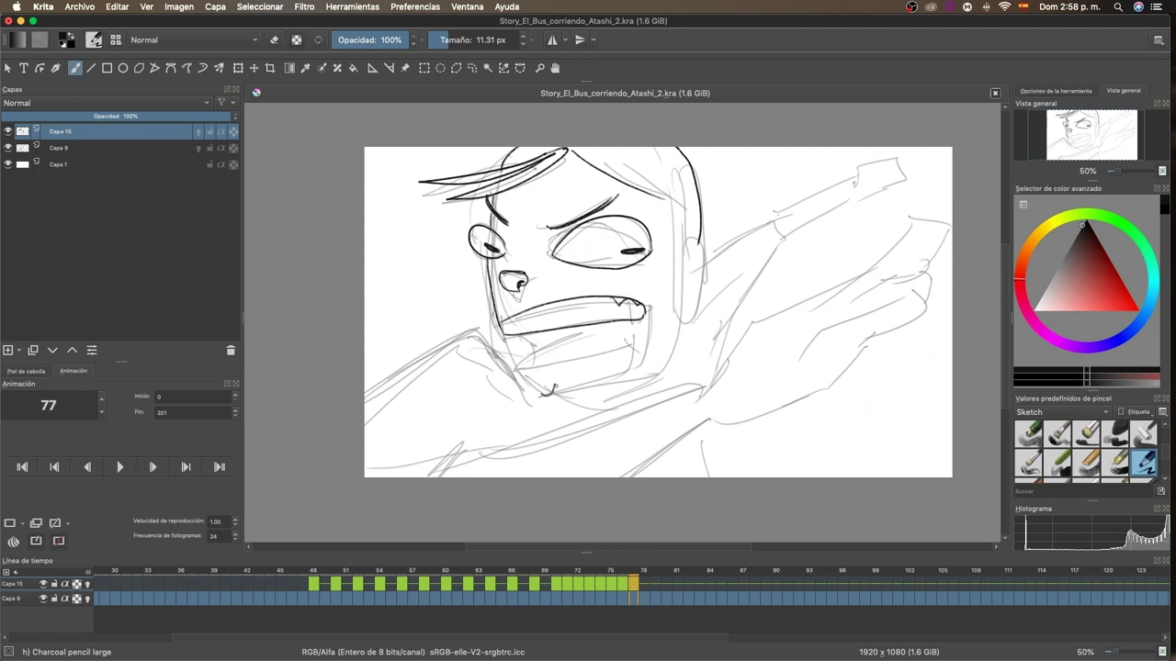
drag(528, 370, 643, 376)
drag(552, 342, 641, 320)
Step: Redraw the shoulder line and ink the right arm and hand, erasing old lines
drag(455, 347, 541, 397)
drag(455, 347, 531, 372)
drag(366, 397, 531, 358)
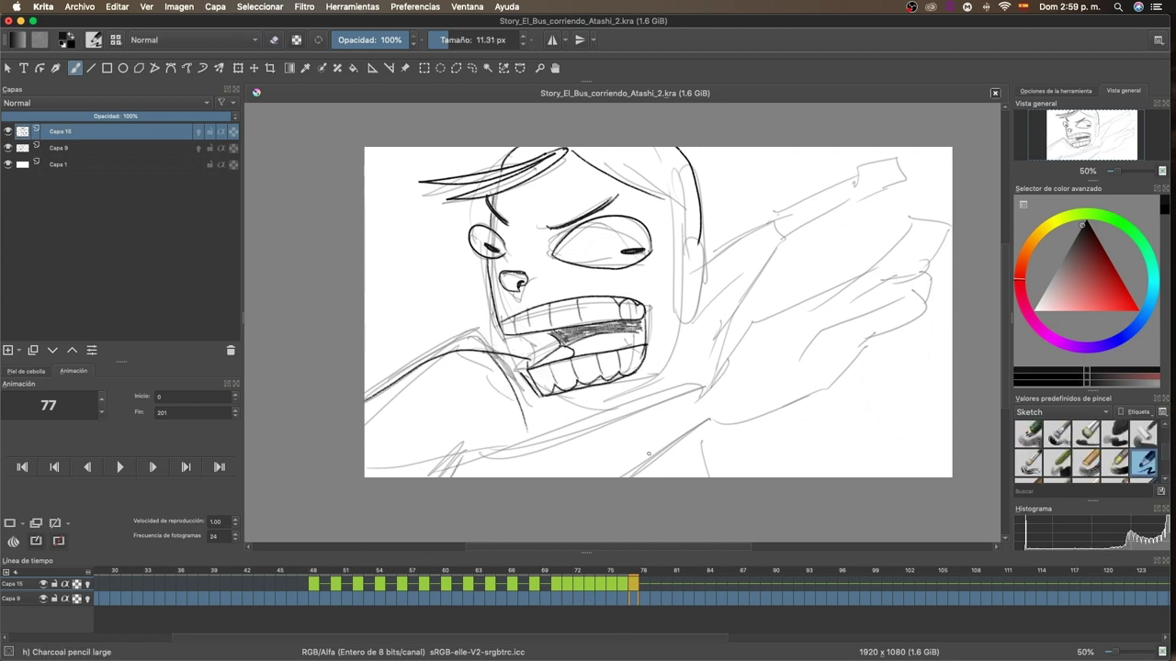
drag(712, 389, 845, 279)
drag(816, 308, 935, 241)
drag(801, 358, 922, 277)
key(/)
Step: Ink the ear, collar, sleeve and reaching arm, then hide the Capa 9 sketch
drag(675, 204, 682, 372)
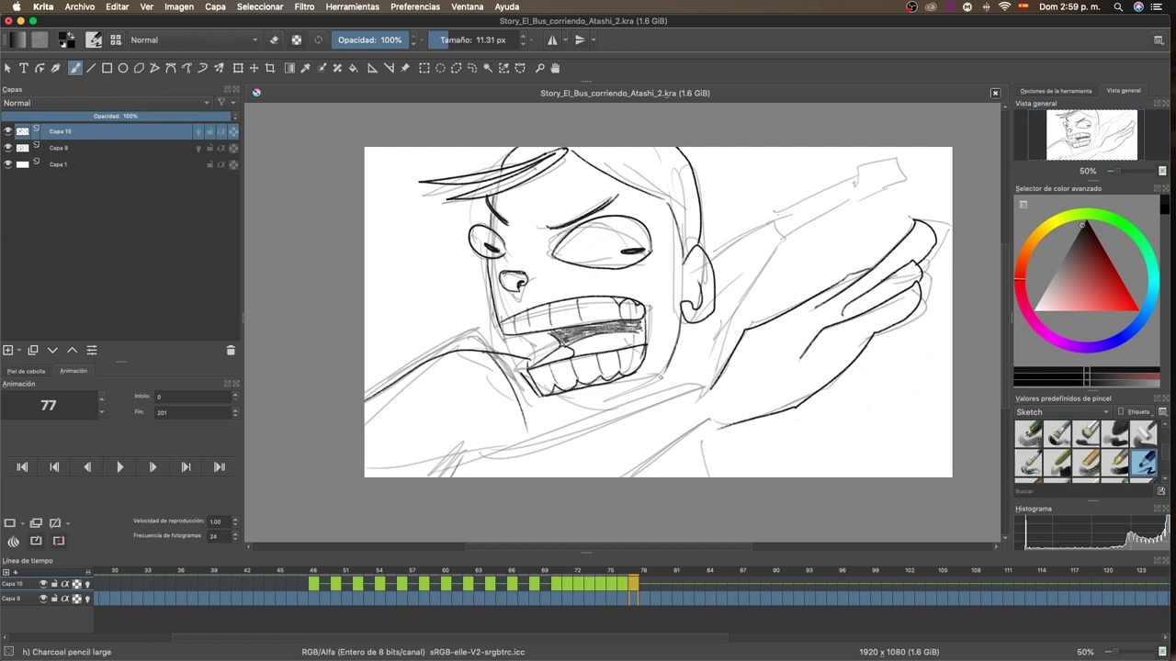
drag(455, 476, 698, 395)
drag(652, 475, 719, 427)
mouse_move(709, 244)
mouse_down()
mouse_move(706, 355)
mouse_move(717, 382)
mouse_up()
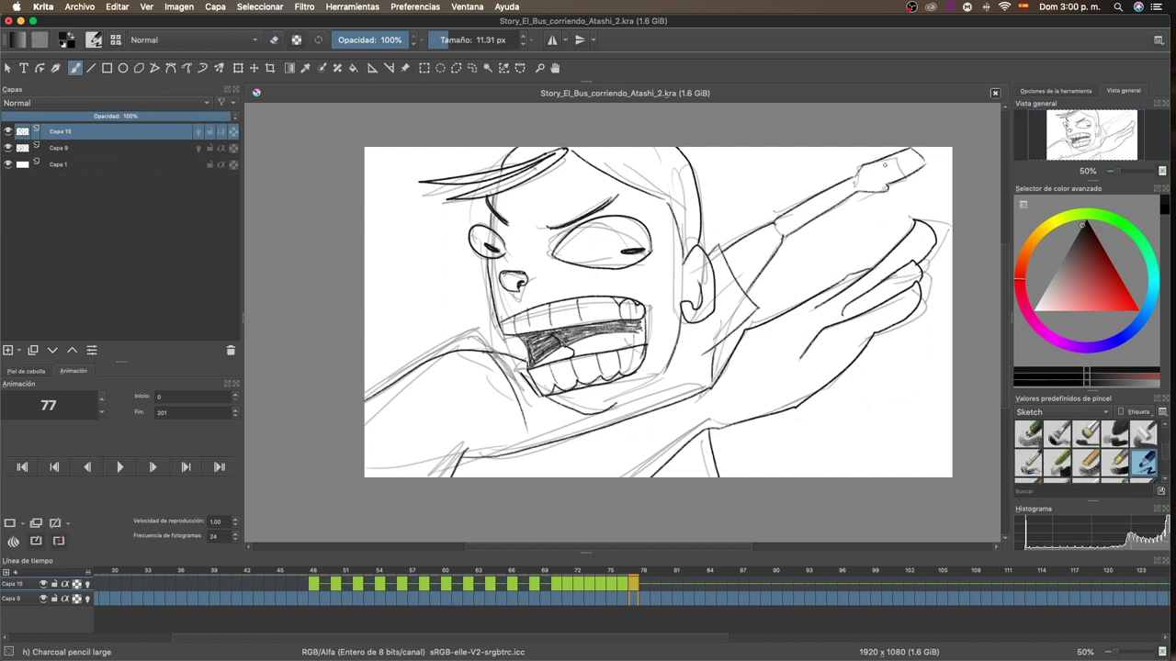
click(7, 147)
key(/)
key(/)
key(/)
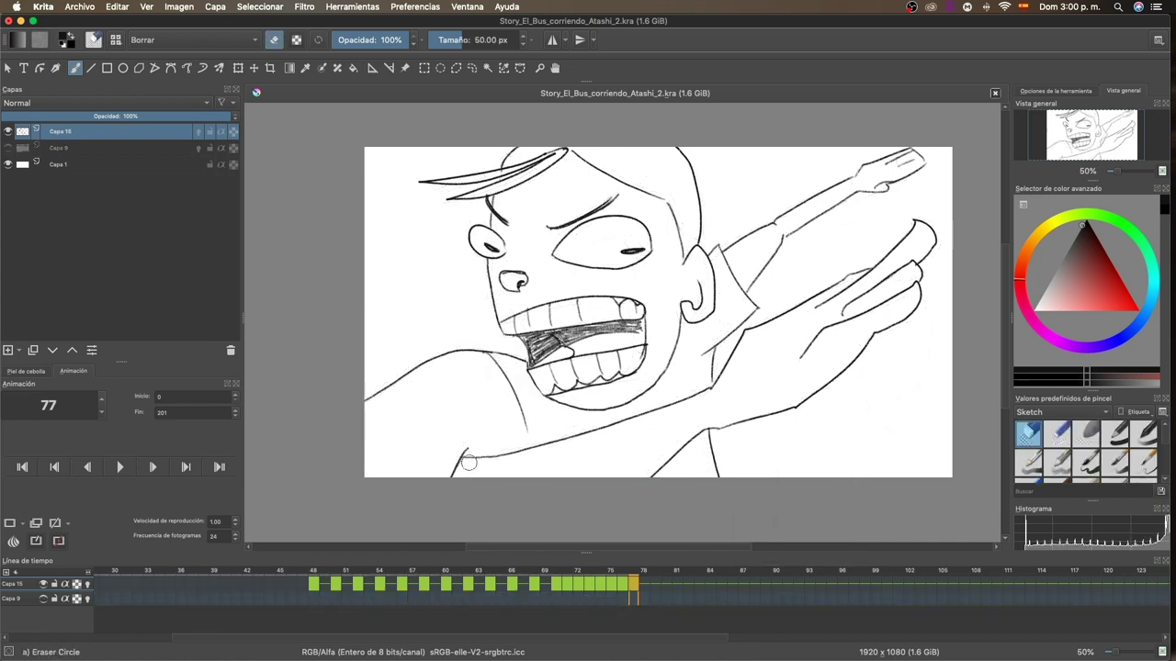
Step: Play the animation, stop at frame 72 and hatch dark shading across the teeth
click(119, 468)
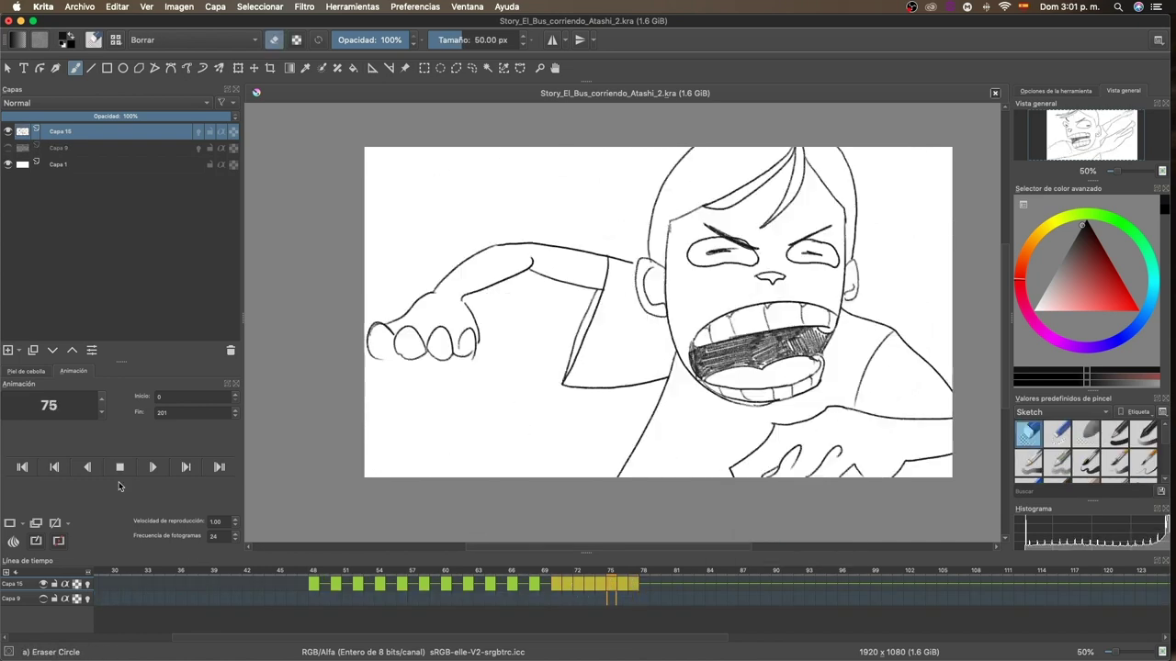
key(/)
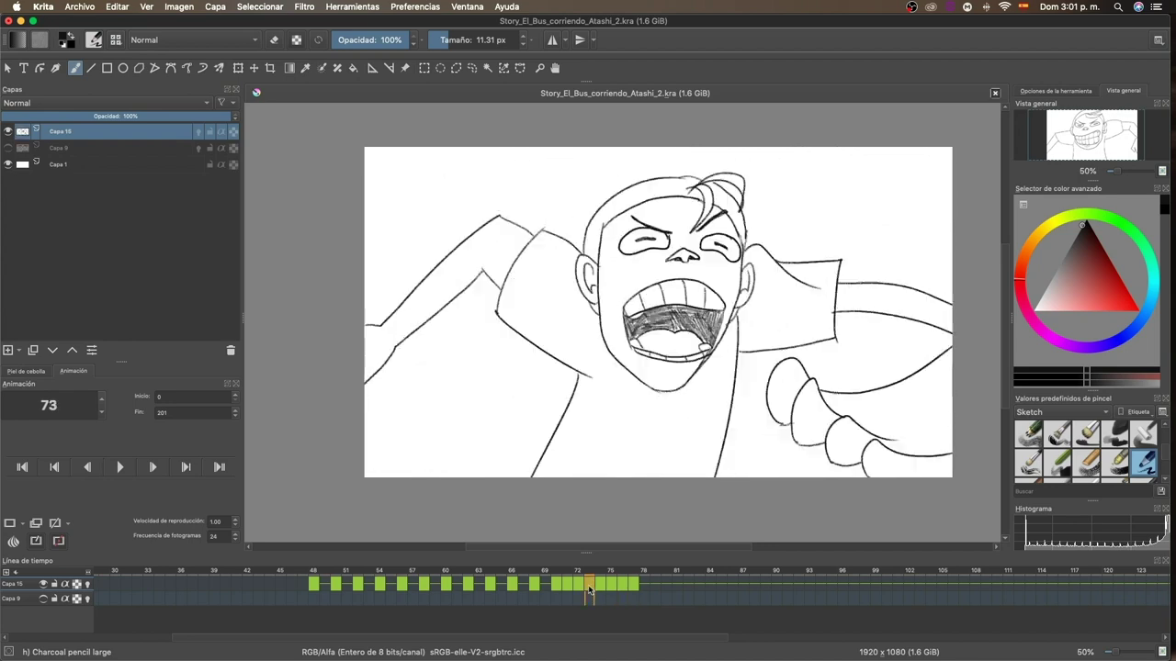
key(space)
key(/)
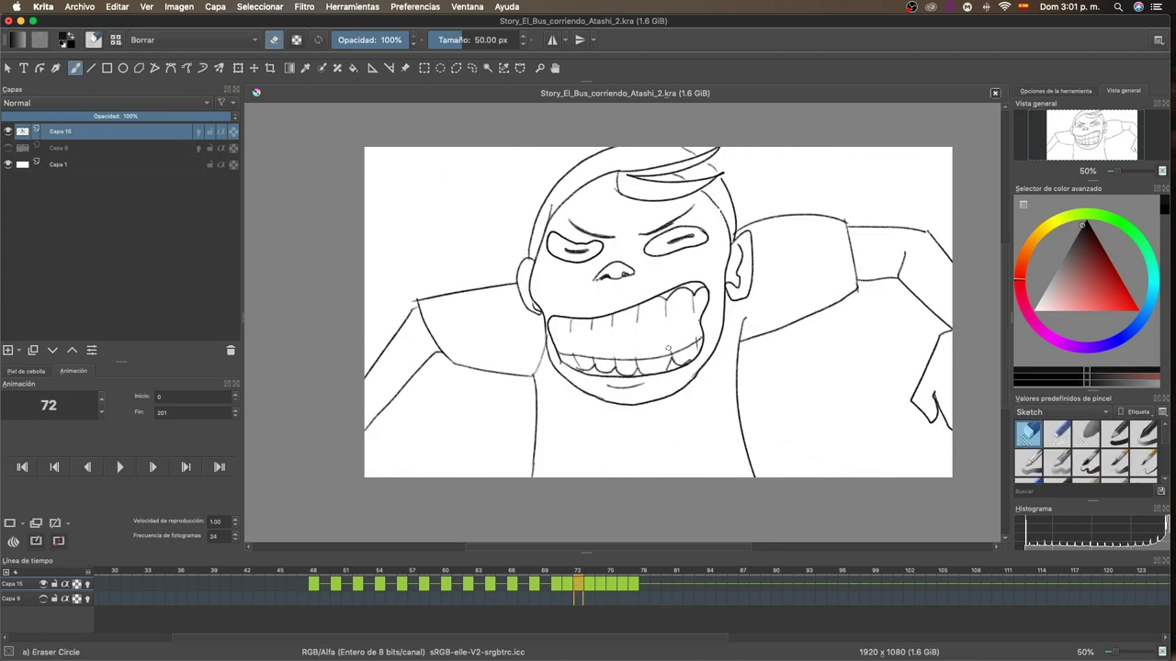
key(/)
mouse_move(597, 338)
mouse_down()
mouse_move(696, 317)
mouse_move(614, 340)
mouse_up()
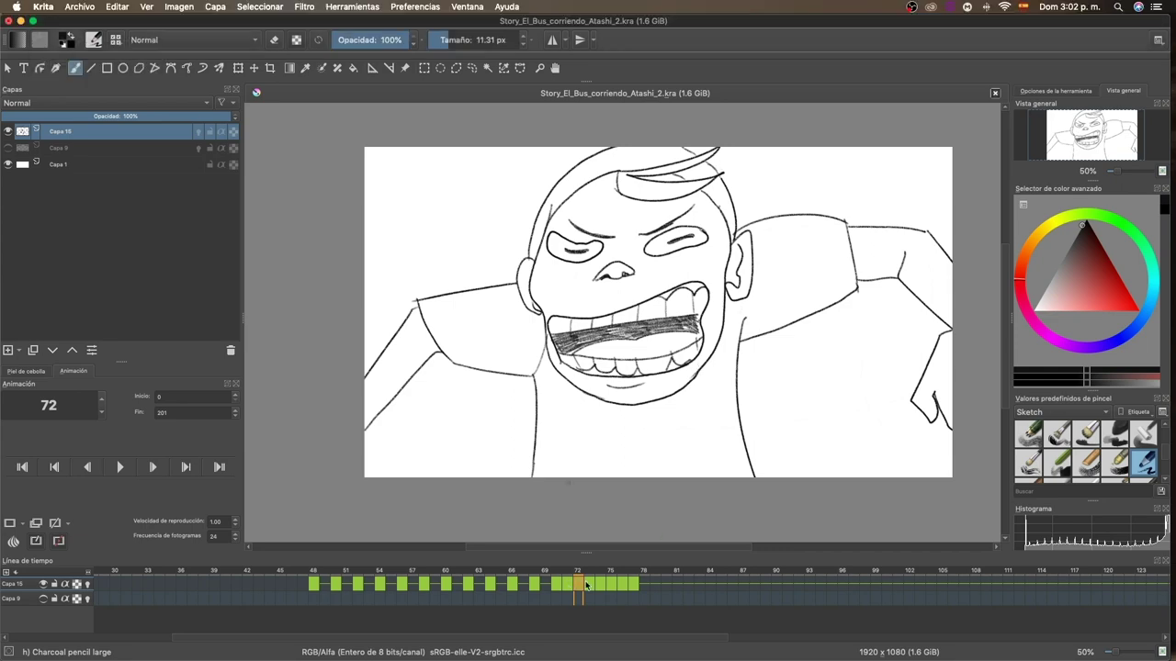
key(/)
Step: Extend the drawn frames to about frame 95 and play the animation back
key(Right)
key(Right)
key(Right)
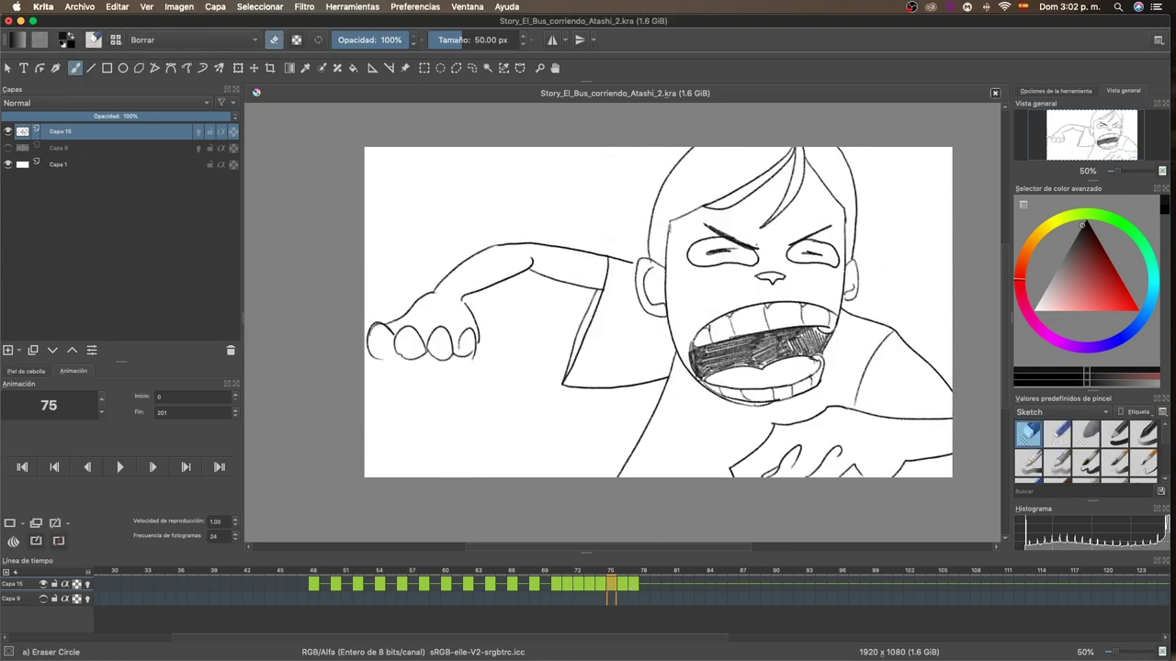
key(/)
right_click(630, 584)
click(735, 477)
right_click(713, 585)
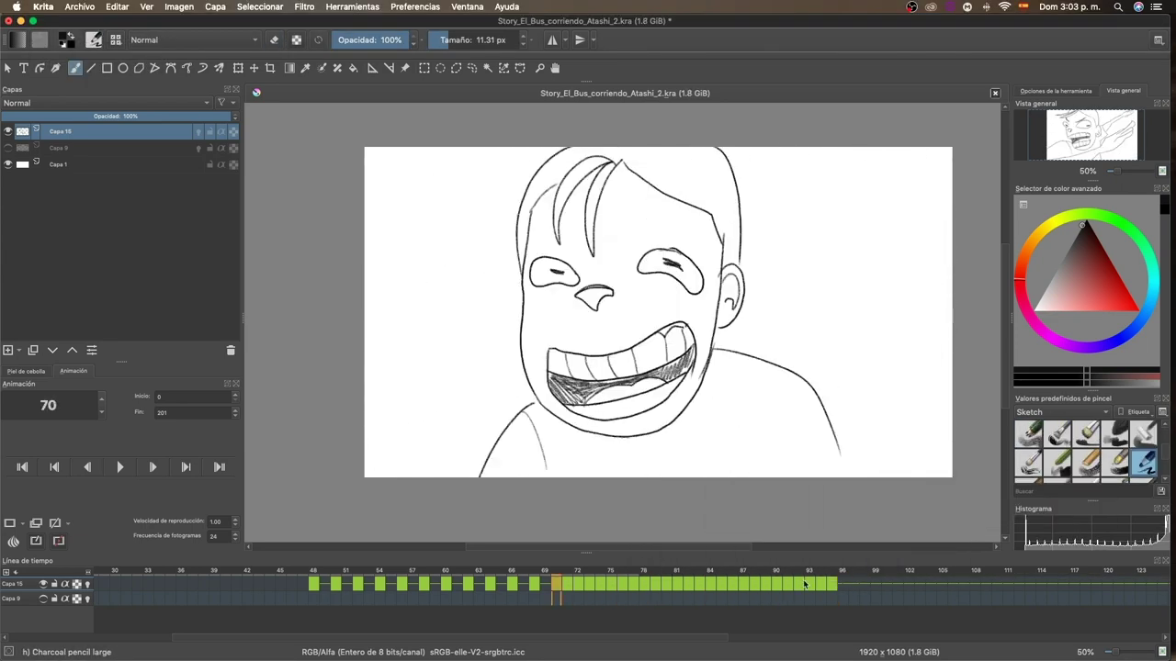
key(space)
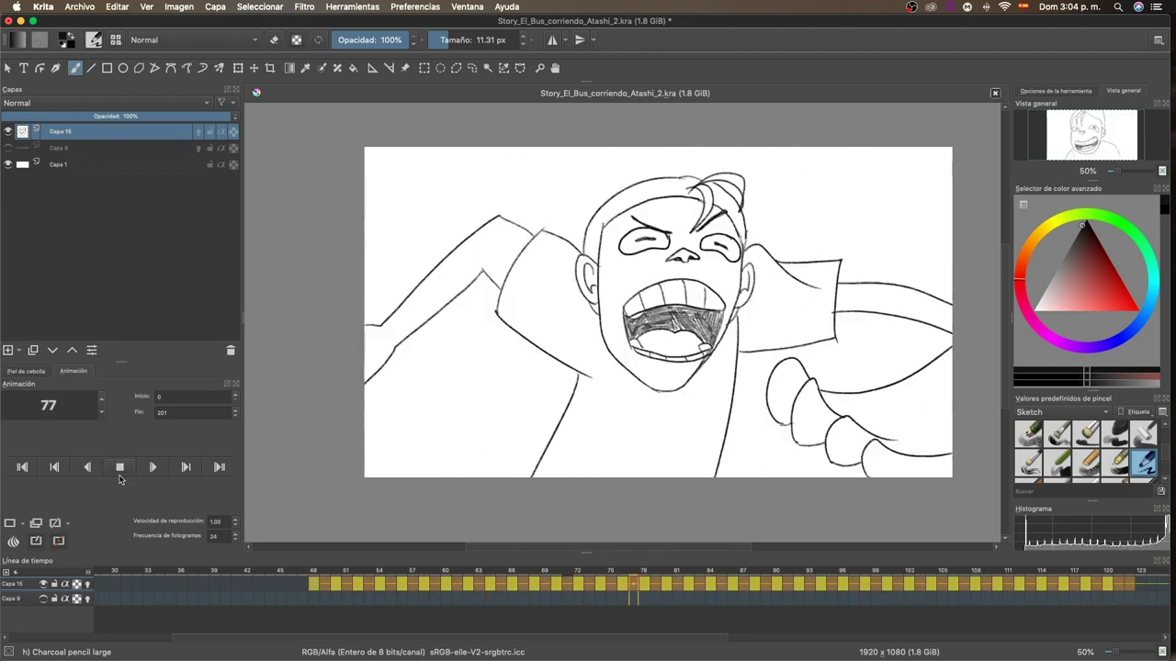
Step: Scrub the timeline back, select frames 60 to 78, and go to frame 105
mouse_move(637, 584)
mouse_down()
mouse_move(490, 585)
mouse_move(759, 607)
mouse_move(246, 588)
mouse_move(617, 588)
mouse_up()
right_click(473, 588)
click(521, 591)
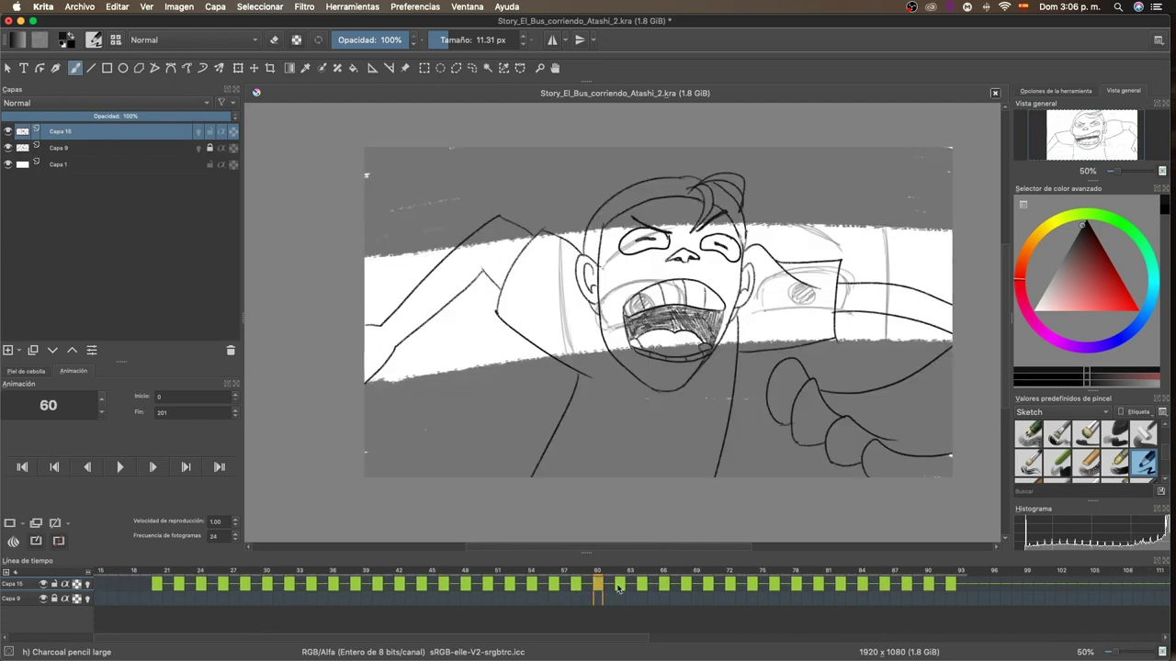
drag(617, 588, 810, 590)
right_click(795, 588)
click(890, 467)
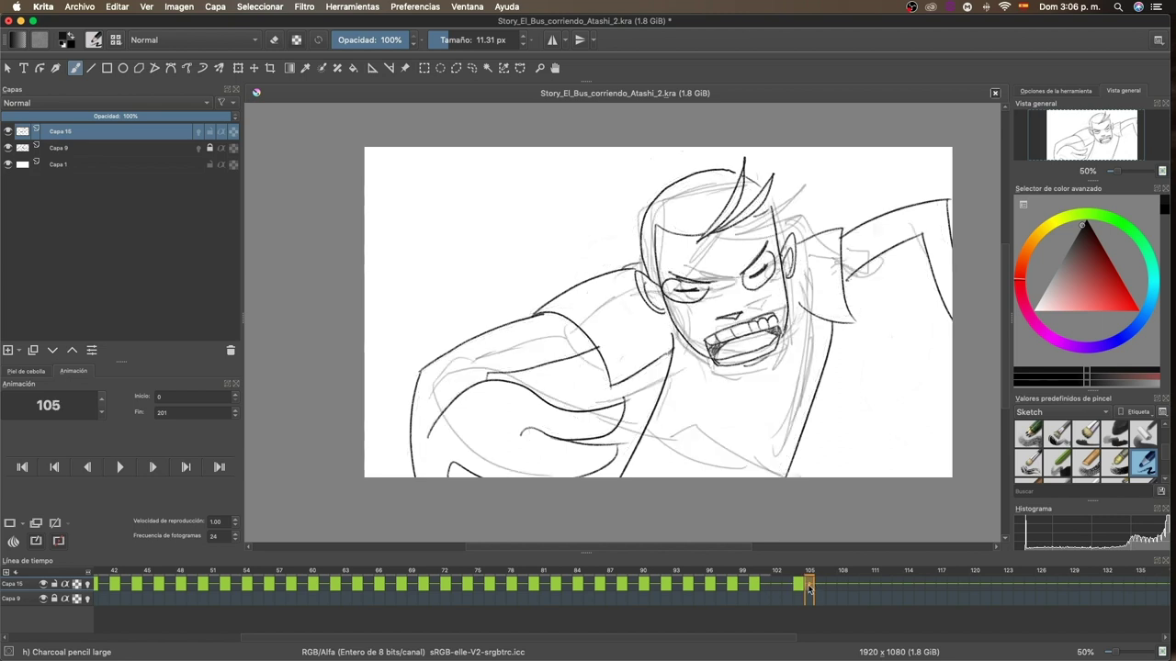
Step: Zoom in and ink frame 105's raised shoulder, arm outline and hair lines
scroll(759, 274, up, 1)
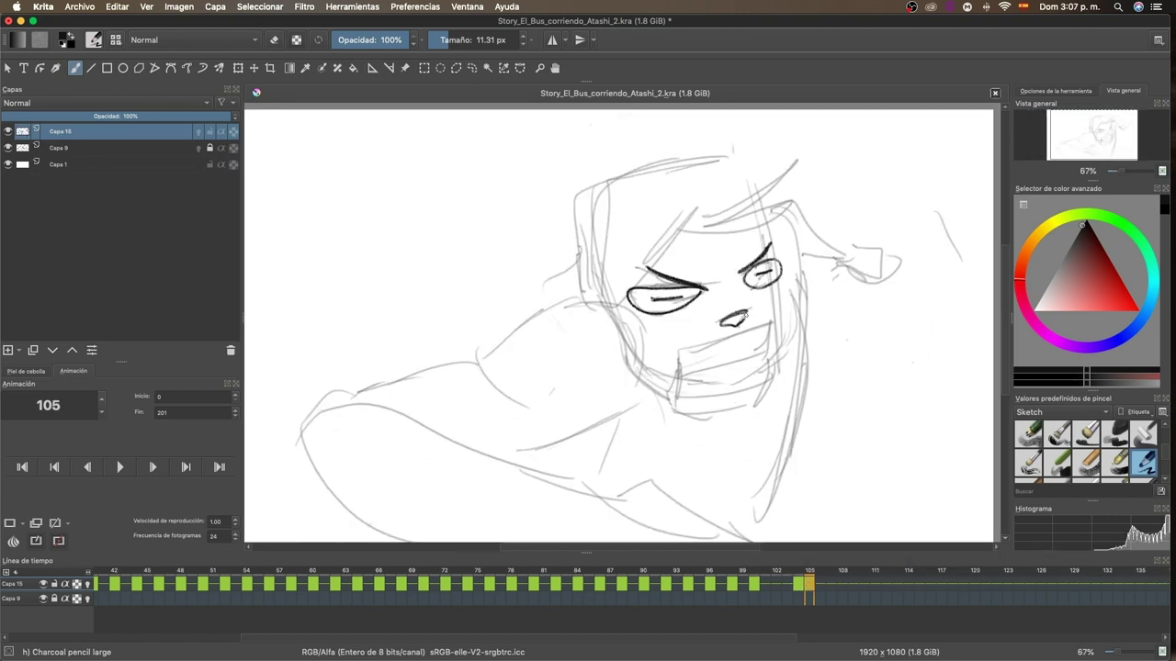
key(e)
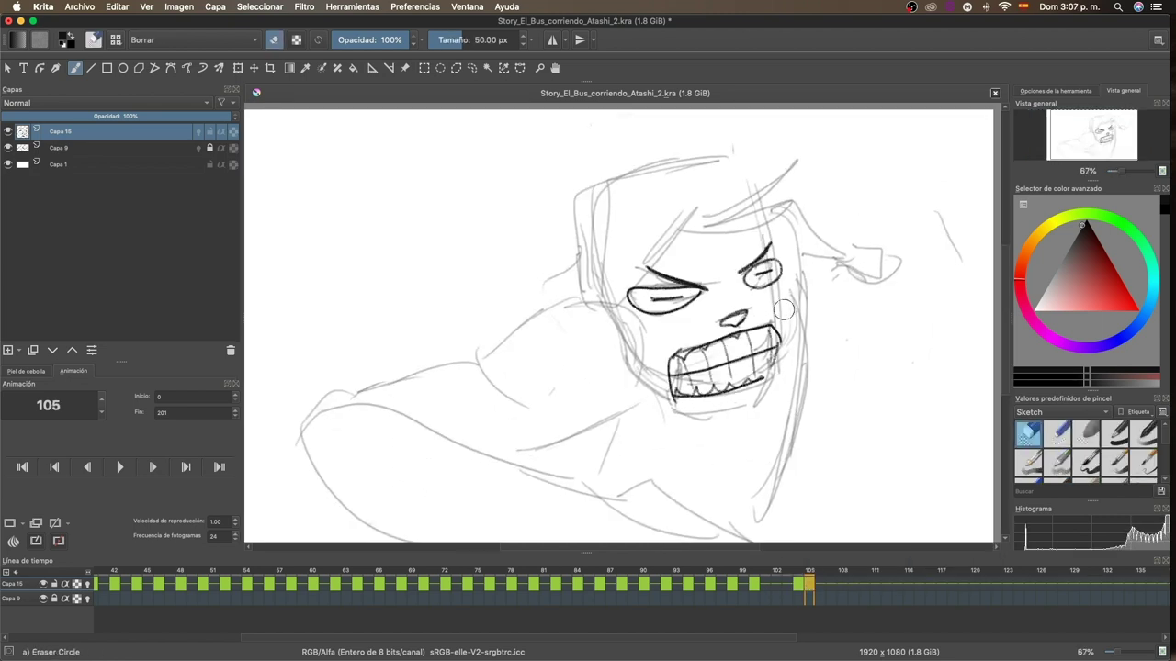
key(e)
mouse_move(471, 357)
mouse_down()
mouse_move(637, 376)
mouse_move(519, 471)
mouse_up()
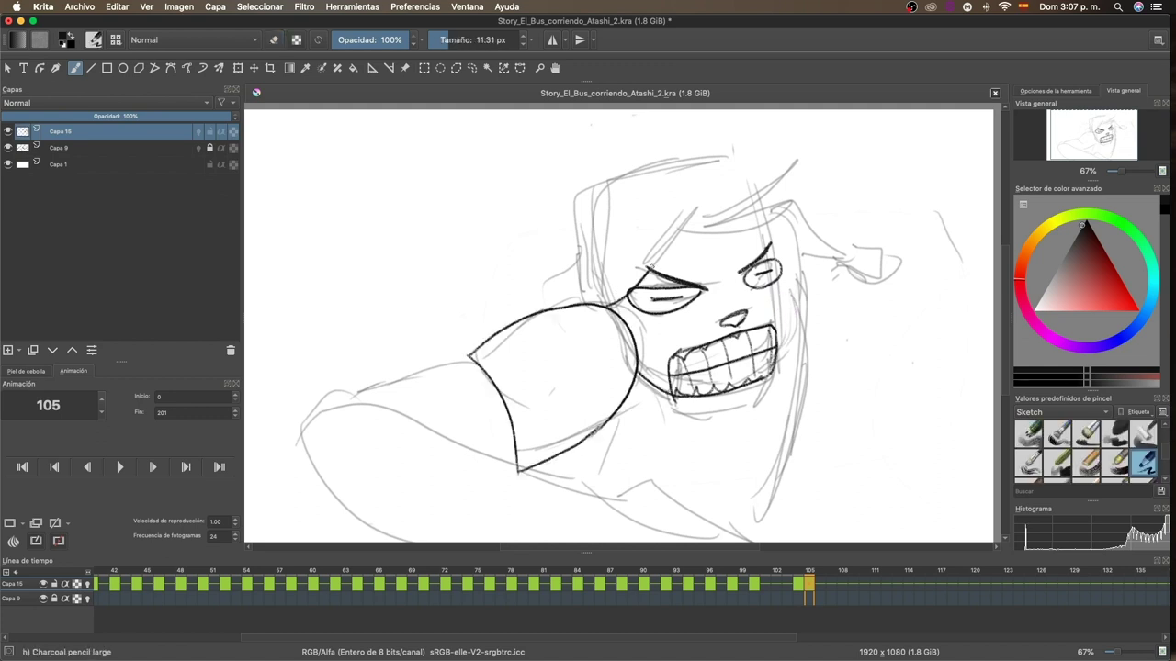
drag(695, 221, 795, 164)
drag(805, 235, 779, 360)
Step: Ink the outstretched hand and long lower arm lines, then advance to frame 106
scroll(624, 322, down, 2)
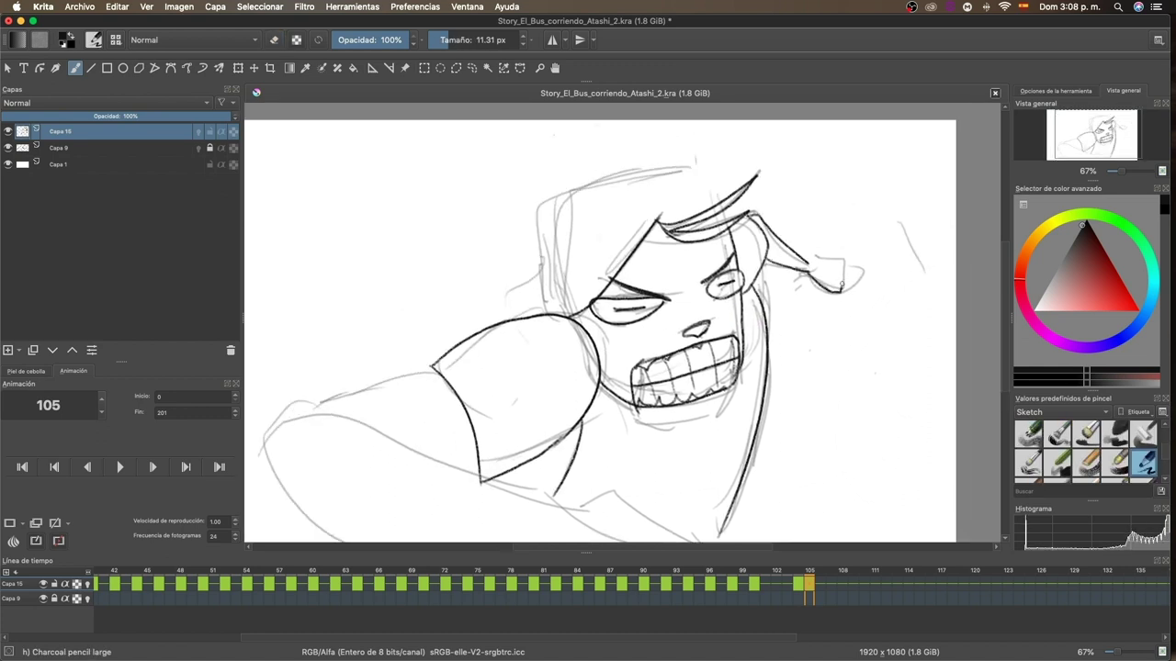
drag(863, 189, 928, 179)
drag(753, 452, 348, 331)
key(e)
key(Right)
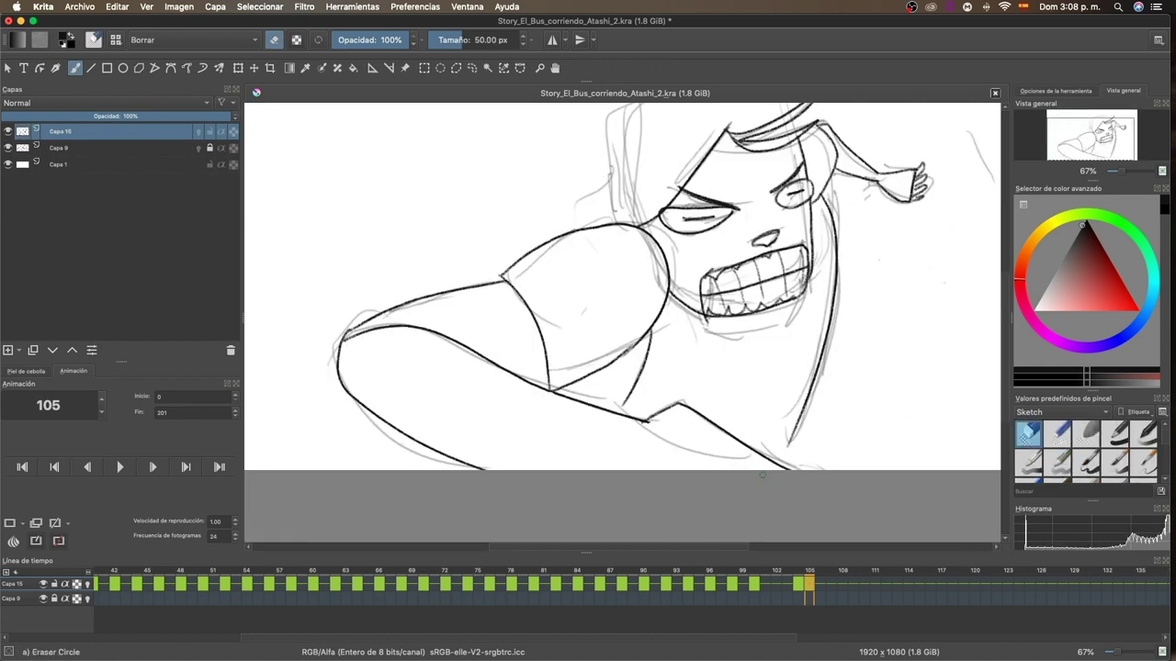
key(e)
key(Left)
scroll(749, 475, up, 2)
key(Right)
Step: Ink frame 106's two long arm lines, eyes, nose, eyebrow and face contours
scroll(827, 322, down, 2)
drag(896, 275, 735, 441)
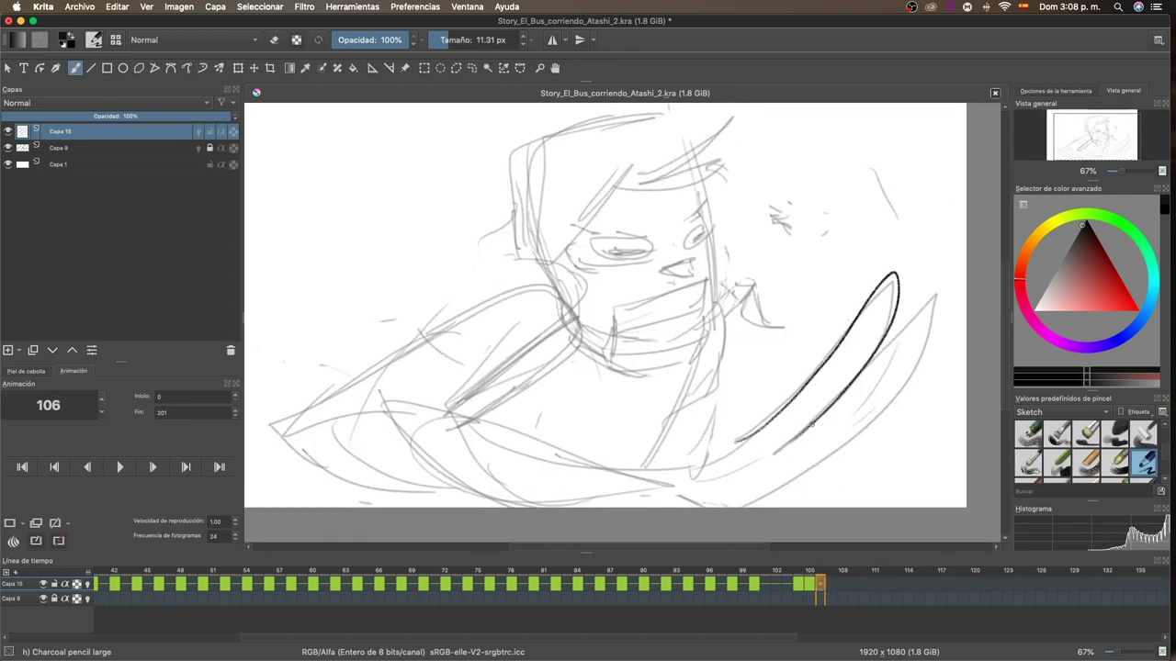
drag(954, 317, 817, 503)
drag(592, 246, 648, 248)
drag(663, 269, 691, 262)
drag(698, 180, 709, 336)
drag(604, 241, 654, 226)
drag(546, 254, 523, 292)
Step: Ink the head contour, hair strands, cheek, lower face and gritted upper and lower teeth
scroll(827, 276, up, 1)
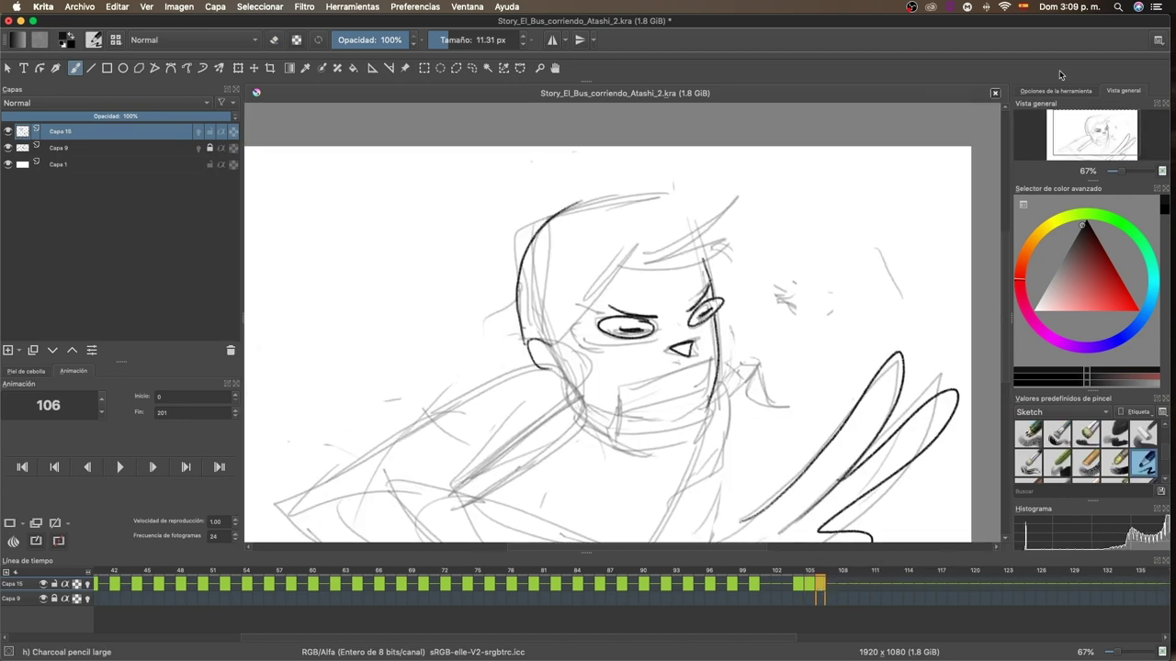
drag(665, 193, 714, 258)
drag(625, 263, 549, 342)
drag(620, 266, 726, 198)
scroll(643, 275, down, 1)
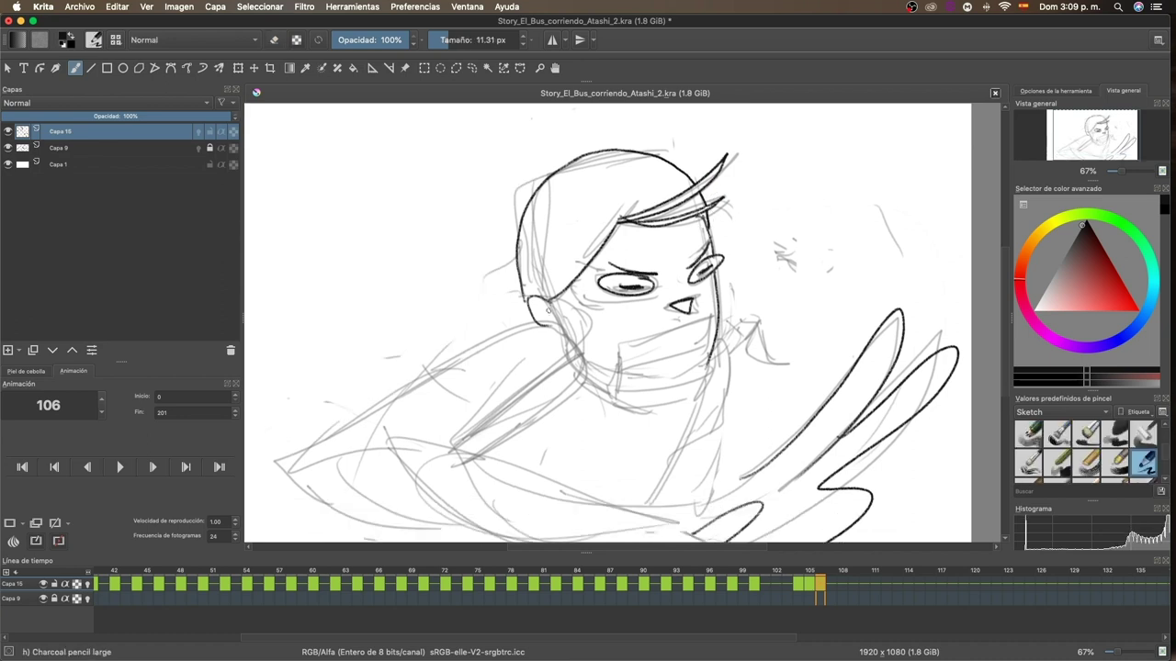
drag(551, 301, 565, 331)
drag(716, 317, 616, 390)
drag(611, 345, 717, 322)
drag(613, 381, 707, 363)
drag(643, 341, 647, 377)
Step: Ink the shoulder, body contour and right cheek
scroll(643, 321, down, 1)
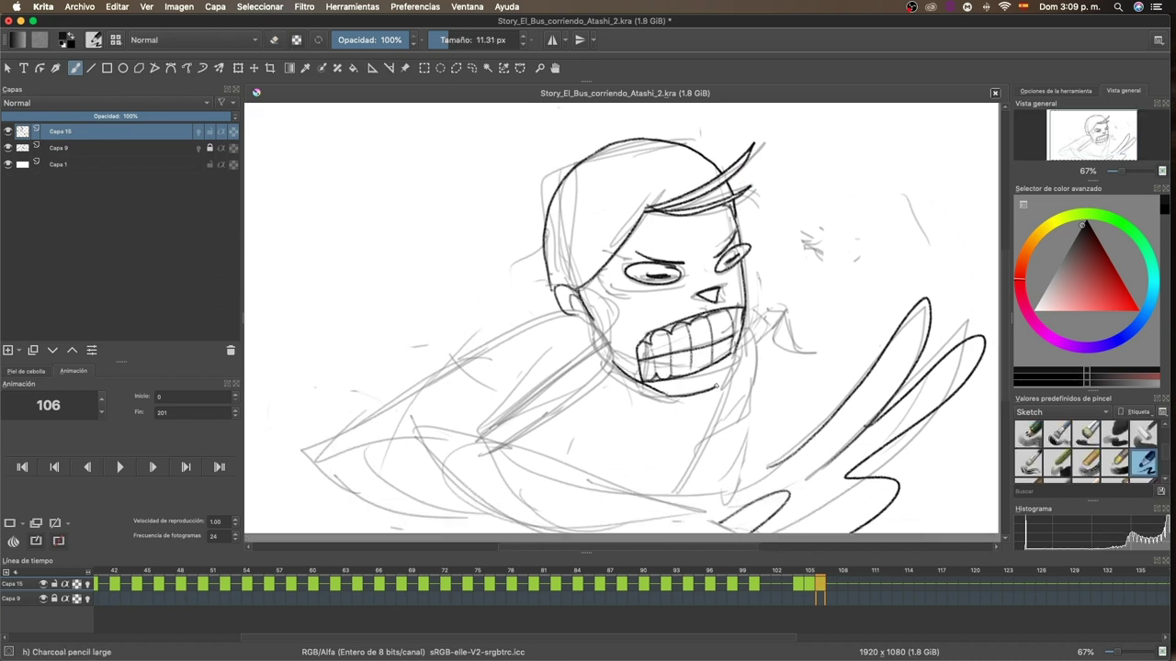
scroll(715, 386, down, 1)
drag(781, 266, 712, 437)
drag(510, 345, 565, 386)
drag(441, 325, 643, 276)
mouse_move(781, 248)
mouse_down()
mouse_move(797, 303)
mouse_move(826, 289)
mouse_up()
scroll(802, 284, down, 2)
scroll(781, 285, up, 2)
Step: Advance to frame 107 and ink both eyes, eyebrows and nose
key(period)
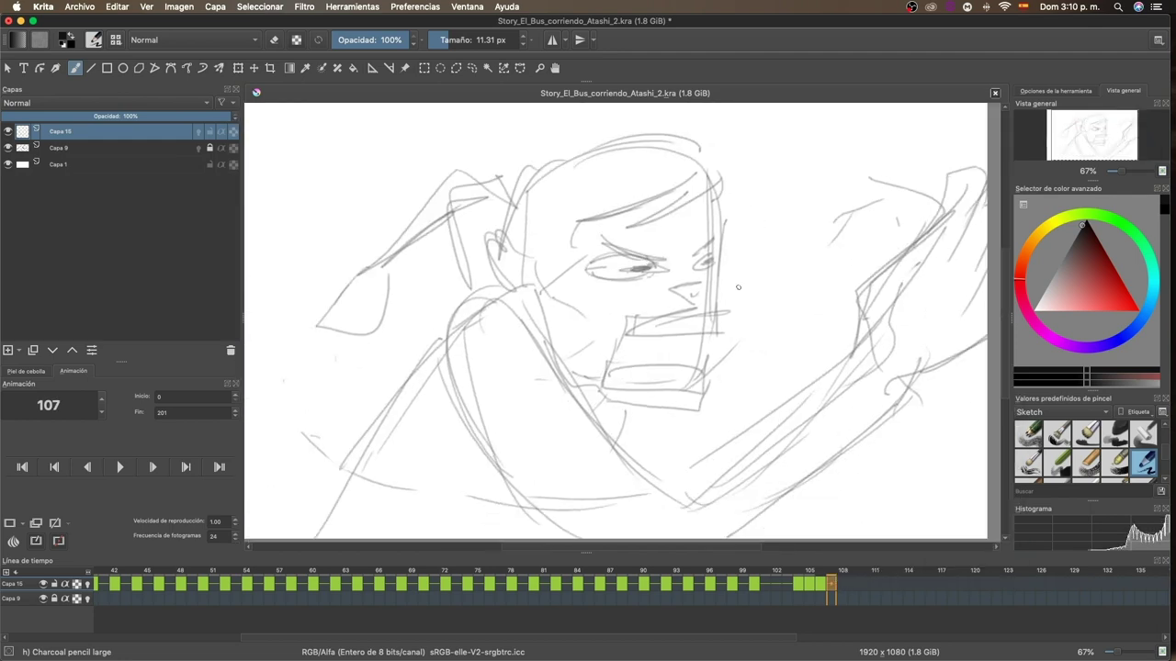
drag(590, 268, 657, 266)
drag(606, 244, 667, 262)
mouse_move(697, 261)
mouse_down()
mouse_move(722, 257)
mouse_move(717, 237)
mouse_up()
drag(674, 288, 704, 285)
Step: Ink the mouth sides, lower jaw box, zigzag teeth and cheek line
drag(603, 390, 643, 319)
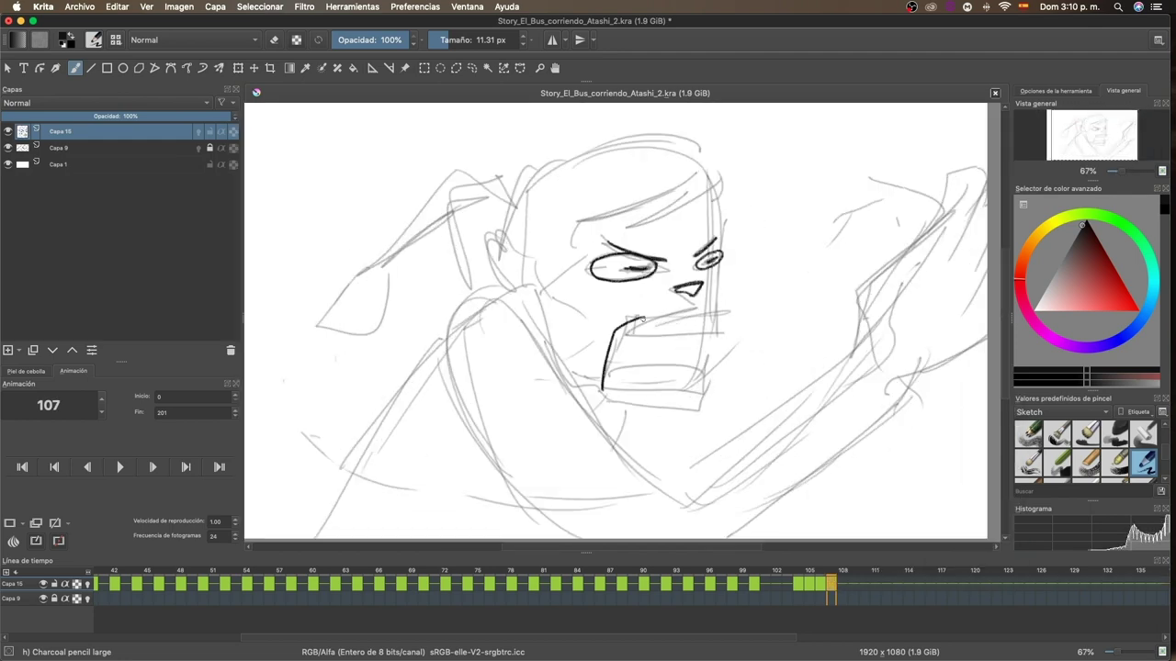
drag(602, 386, 700, 402)
drag(689, 329, 691, 349)
drag(716, 262, 719, 318)
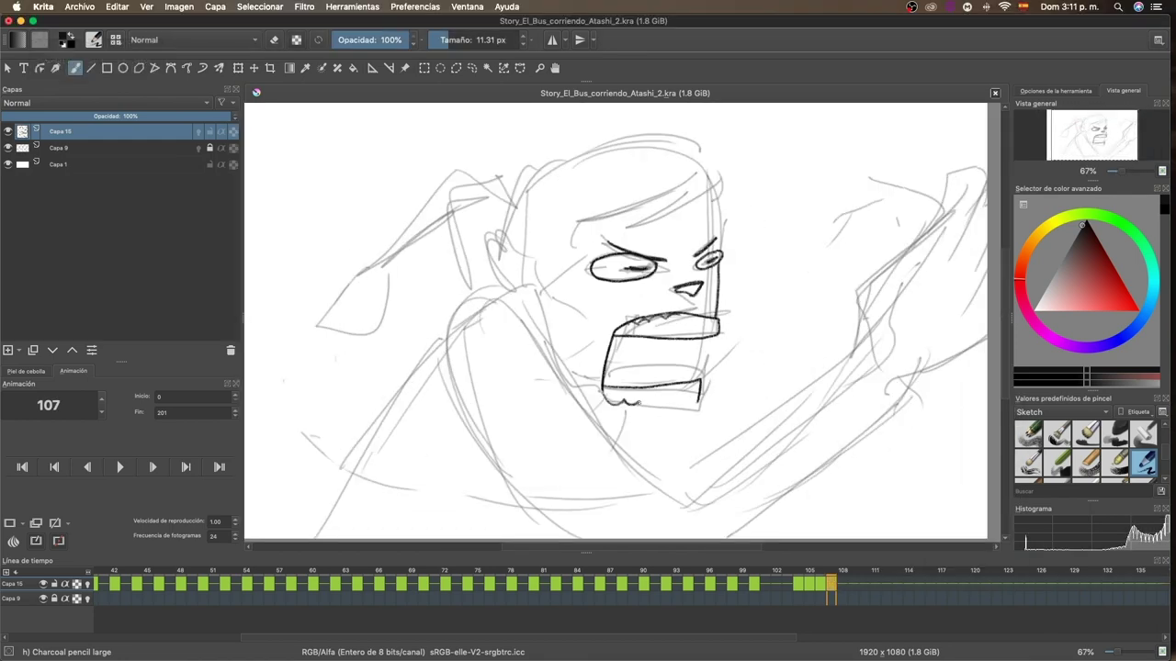
drag(604, 398, 699, 404)
mouse_move(562, 377)
mouse_down()
mouse_move(602, 409)
mouse_move(681, 422)
mouse_up()
Step: Erase and redraw the lower jaw, then ink teeth lines, chin curve and a hair stroke
key(e)
key(slash)
drag(610, 338, 716, 385)
drag(681, 314, 701, 367)
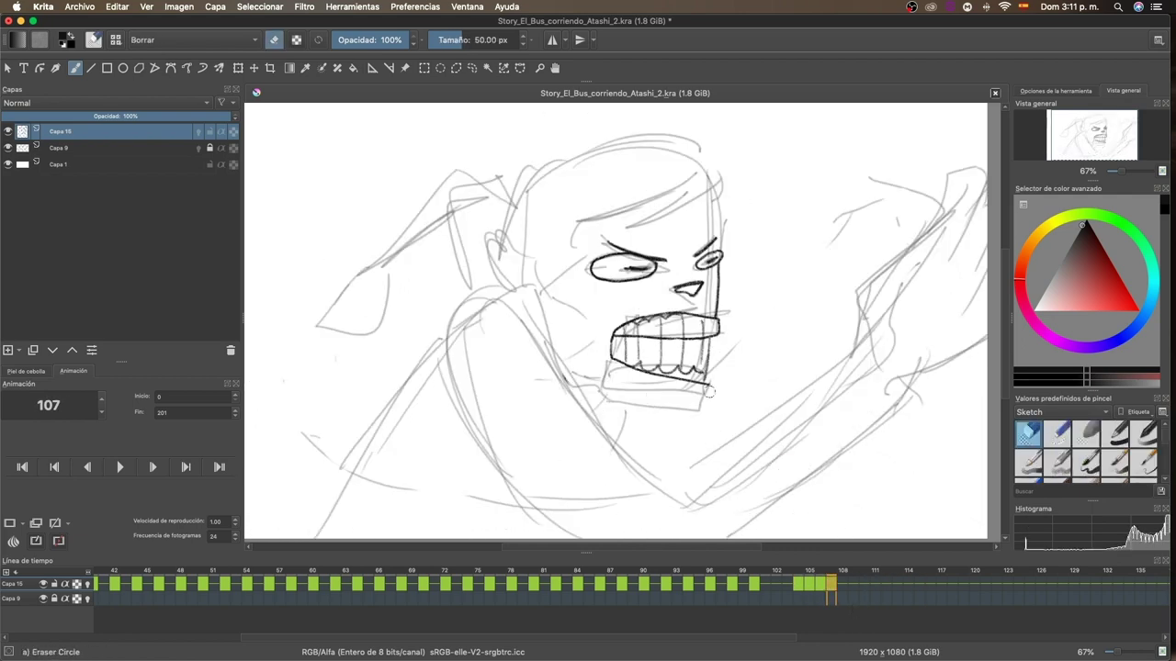
drag(560, 368, 695, 386)
mouse_move(561, 227)
mouse_down()
mouse_move(694, 179)
mouse_move(719, 220)
mouse_up()
Step: Ink the head edge, collar, shoulder, raised arm, hand and dark head outline
mouse_move(444, 340)
mouse_down()
mouse_move(574, 409)
mouse_move(597, 463)
mouse_move(564, 452)
mouse_up()
drag(487, 432, 565, 491)
drag(799, 321, 689, 515)
mouse_move(863, 275)
mouse_down()
mouse_move(718, 266)
mouse_move(779, 213)
mouse_up()
drag(779, 320, 684, 418)
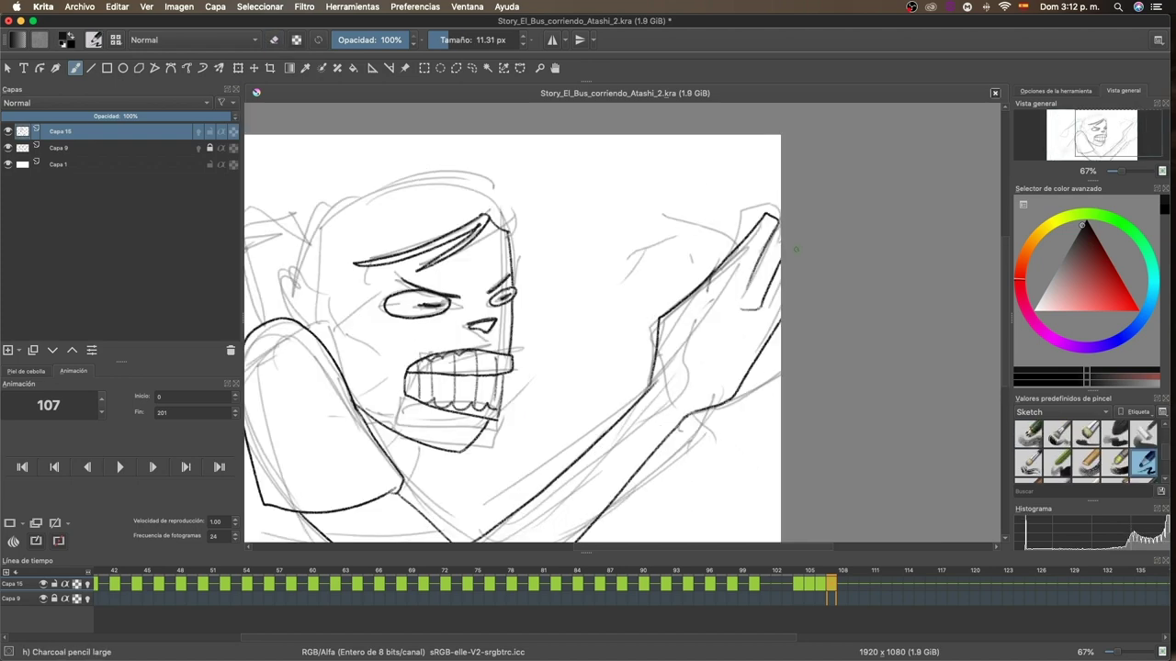
drag(503, 286, 520, 330)
drag(587, 195, 507, 280)
mouse_move(583, 225)
mouse_down()
mouse_move(617, 307)
mouse_move(843, 213)
mouse_up()
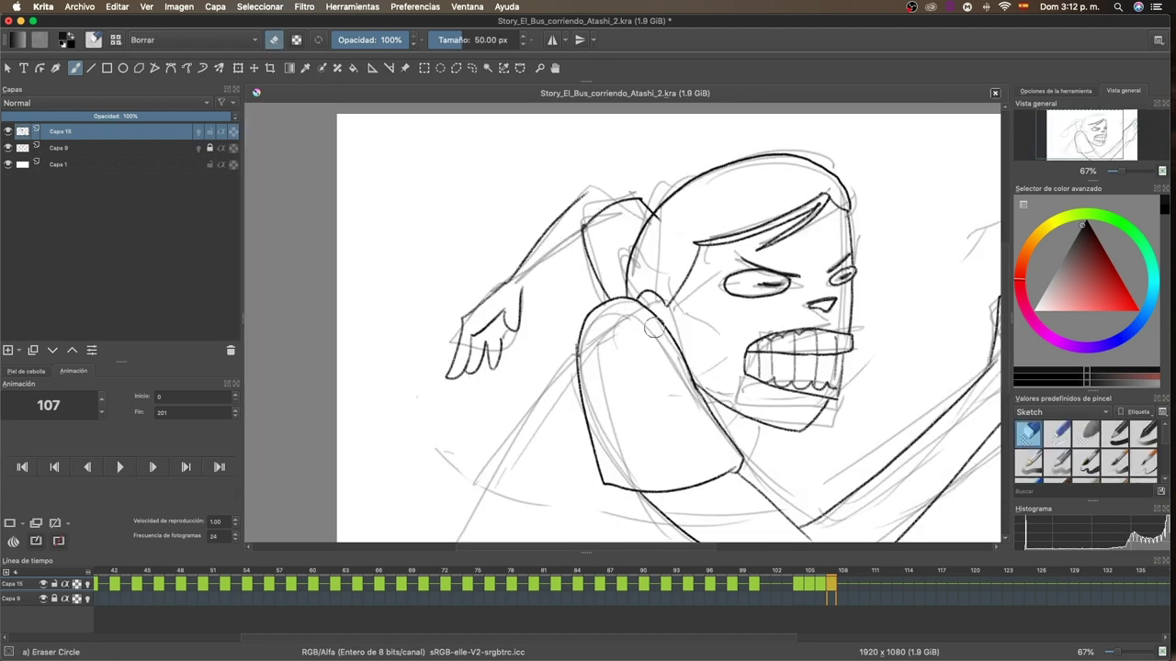
drag(866, 298, 812, 250)
Step: Flip through frames to compare, hatch inside frame 107's mouth, and advance to frame 108
key(Right)
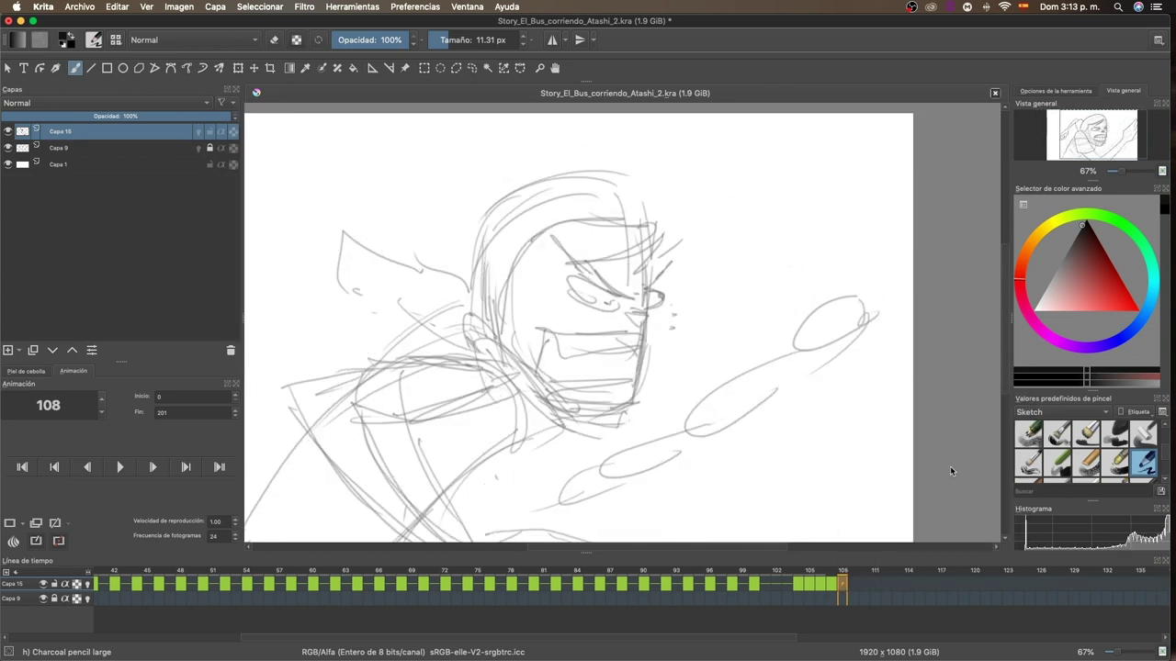
key(Left)
key(Left)
key(Left)
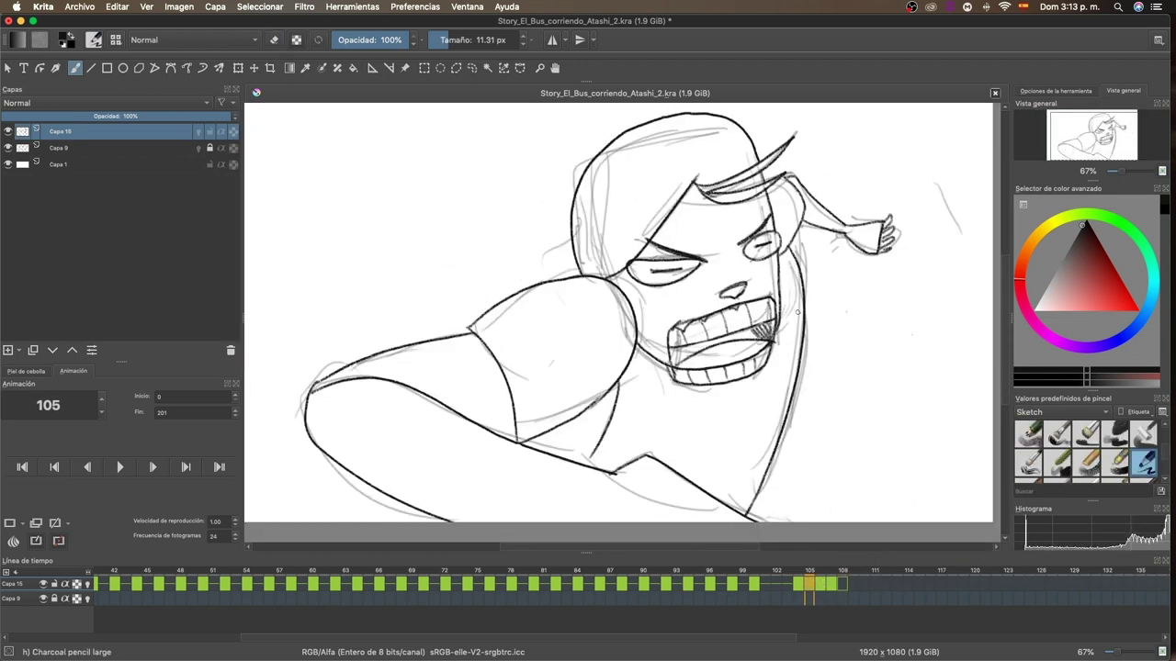
key(Right)
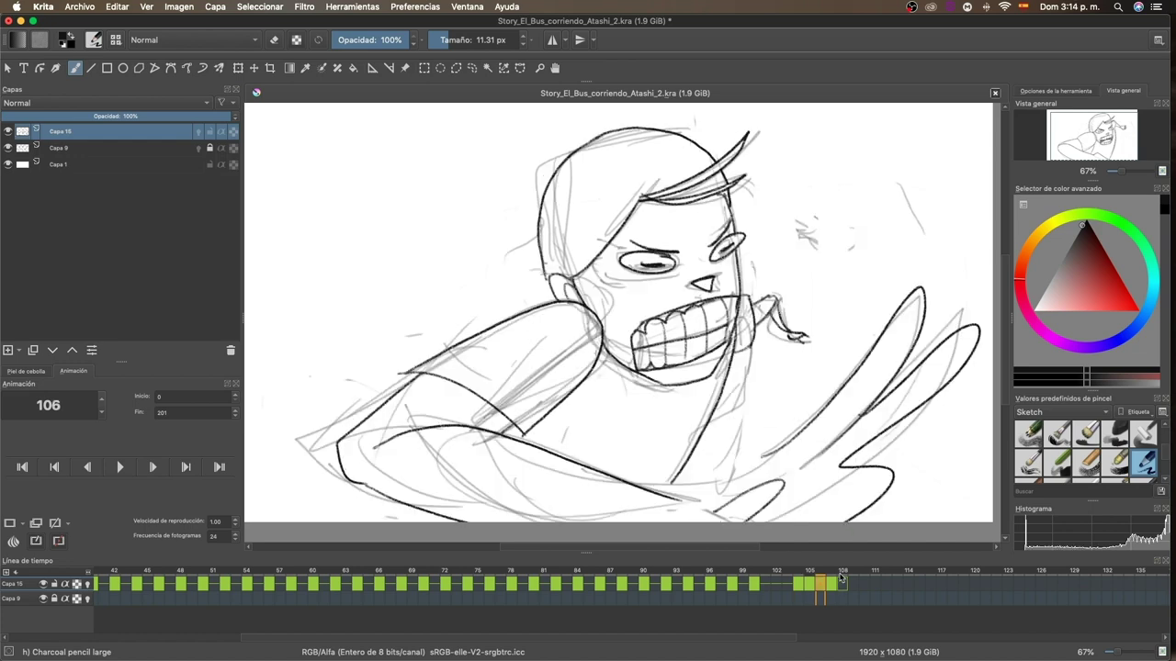
key(e)
key(e)
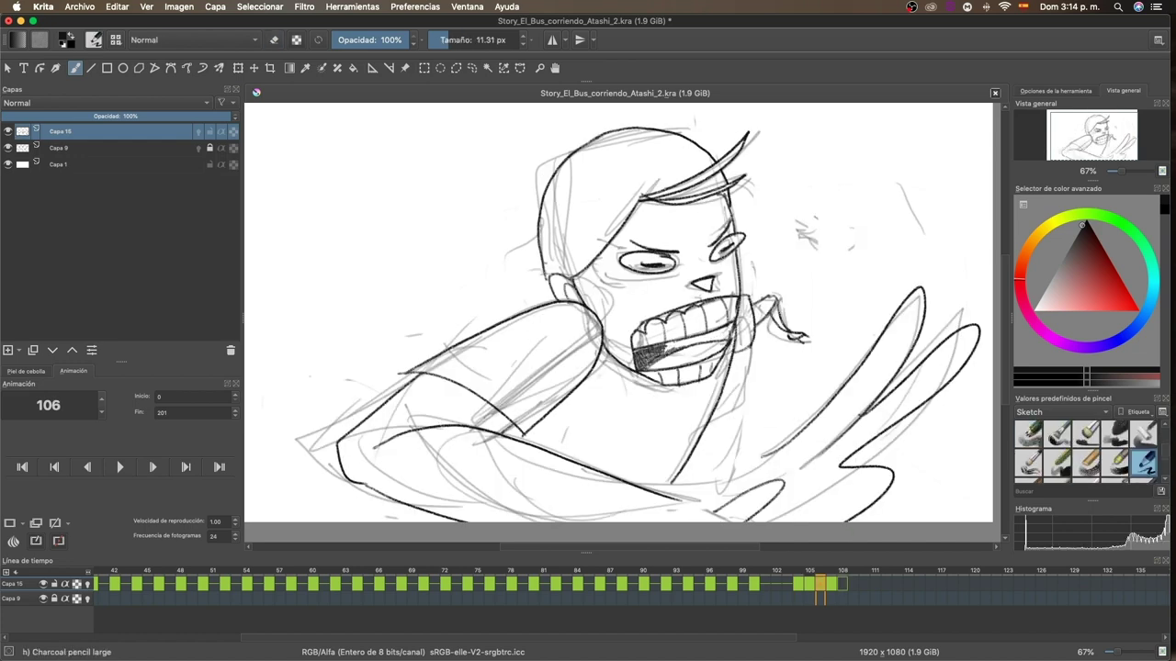
key(Right)
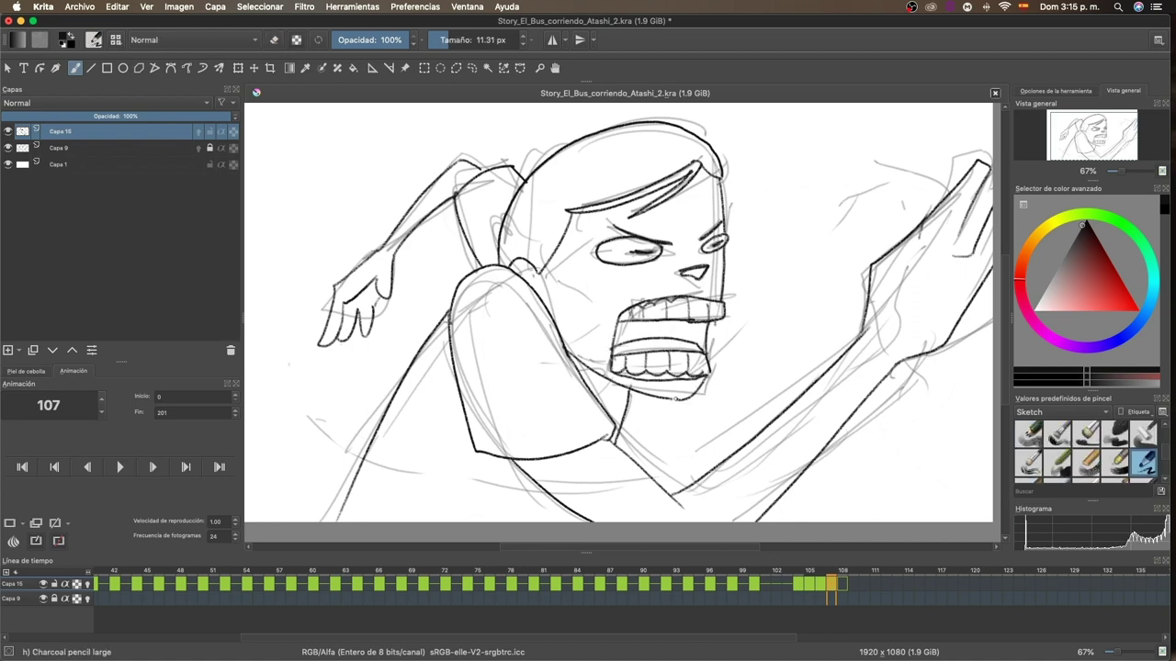
drag(643, 321, 707, 331)
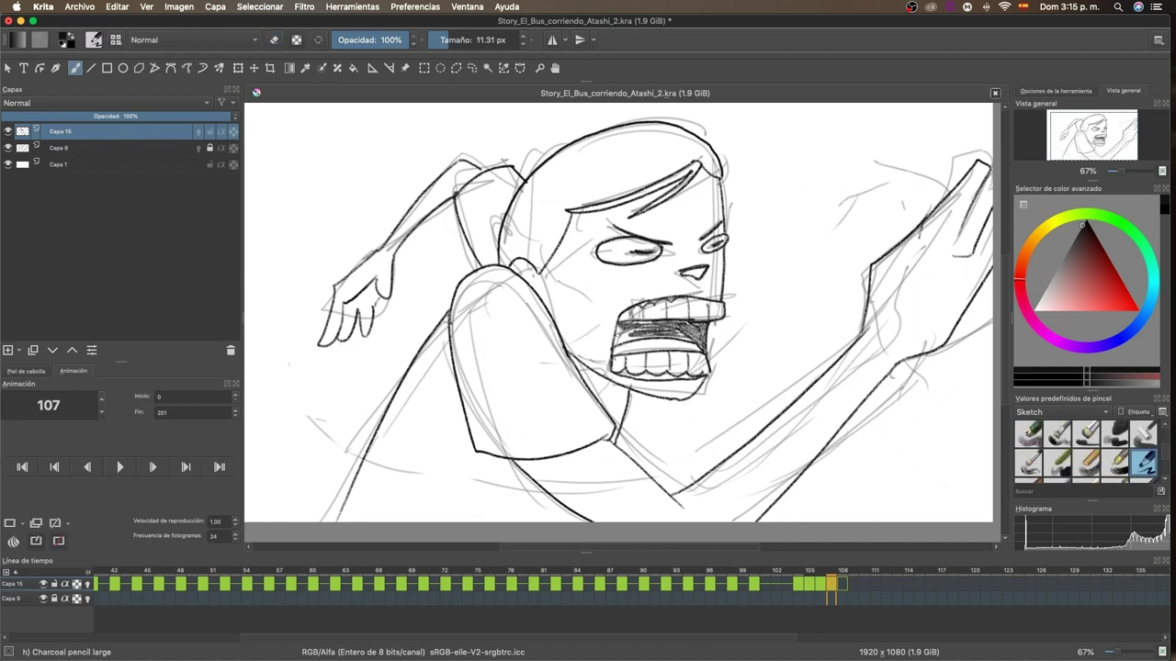
drag(629, 327, 665, 336)
key(Right)
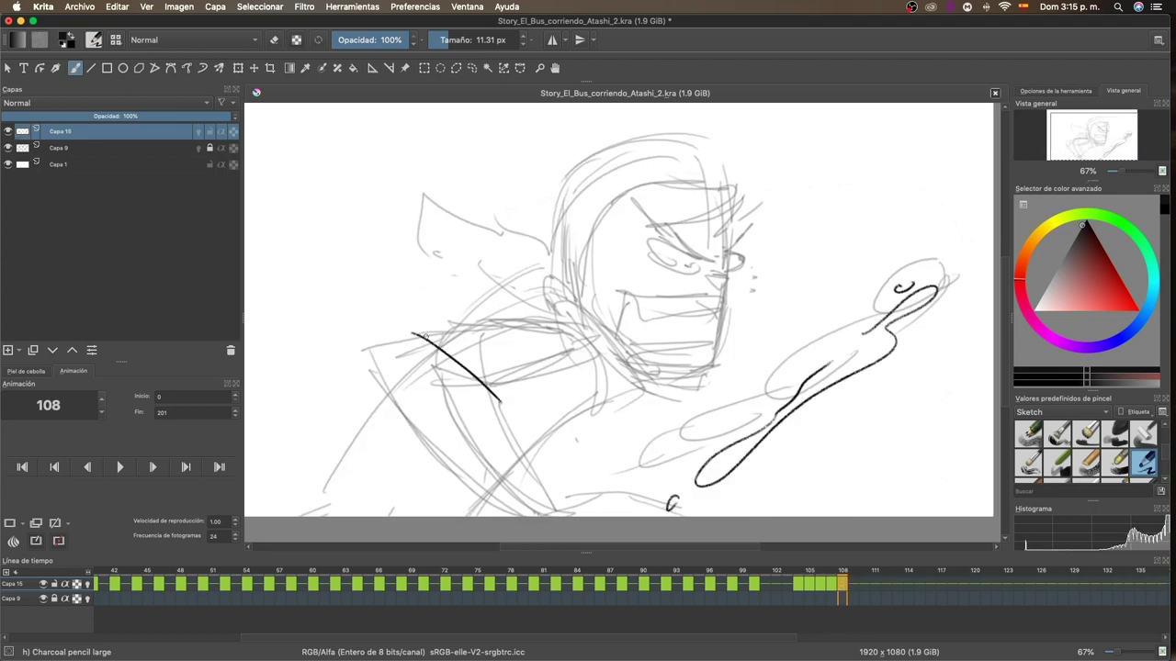
Step: Ink frame 108's collar, jacket edge, eyebrows and eyes
drag(413, 332, 500, 401)
drag(414, 335, 524, 514)
drag(450, 369, 551, 514)
drag(425, 373, 478, 367)
drag(645, 207, 707, 259)
drag(748, 228, 723, 246)
drag(742, 253, 731, 255)
drag(685, 247, 687, 261)
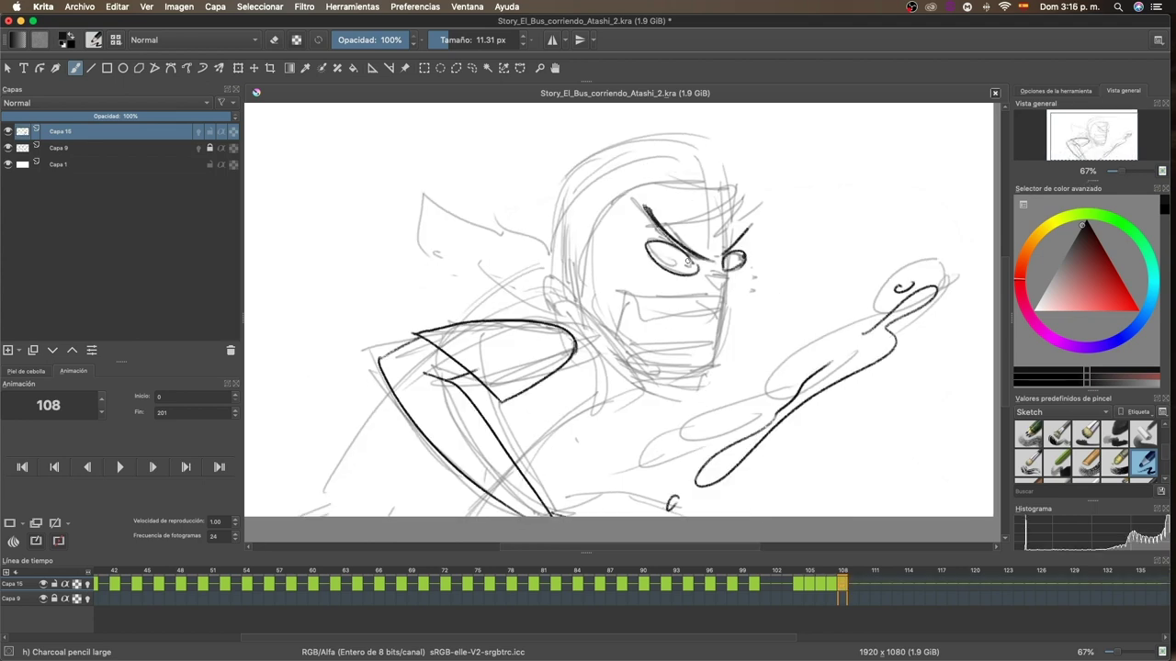
Step: Ink the ear, jaw line and mouth outline, undoing the last stroke
key(e)
key(e)
mouse_move(563, 266)
mouse_down()
mouse_move(579, 313)
mouse_move(707, 376)
mouse_up()
drag(724, 286, 712, 368)
drag(618, 303, 719, 314)
key(ctrl+z)
Step: Ink the mouth shading and hair, redoing a misdrawn stroke, then advance to frame 109
drag(618, 341, 681, 322)
mouse_move(634, 193)
mouse_down()
mouse_move(574, 275)
mouse_move(739, 183)
mouse_up()
key(ctrl+z)
drag(556, 220, 740, 188)
drag(551, 246, 556, 299)
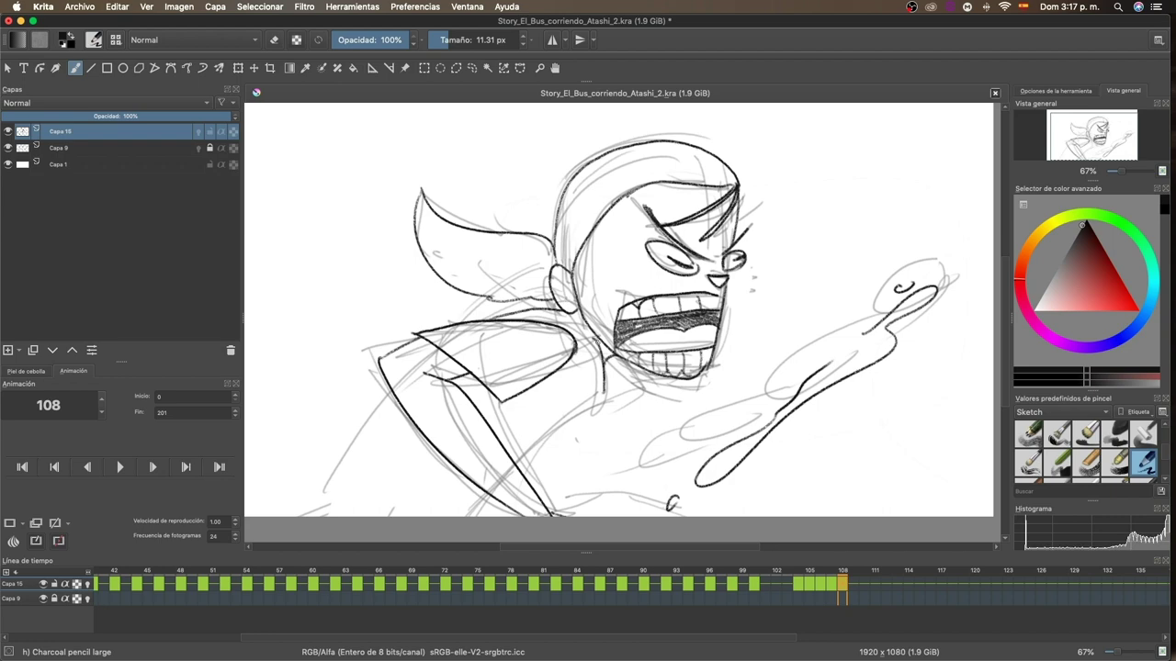
key(Right)
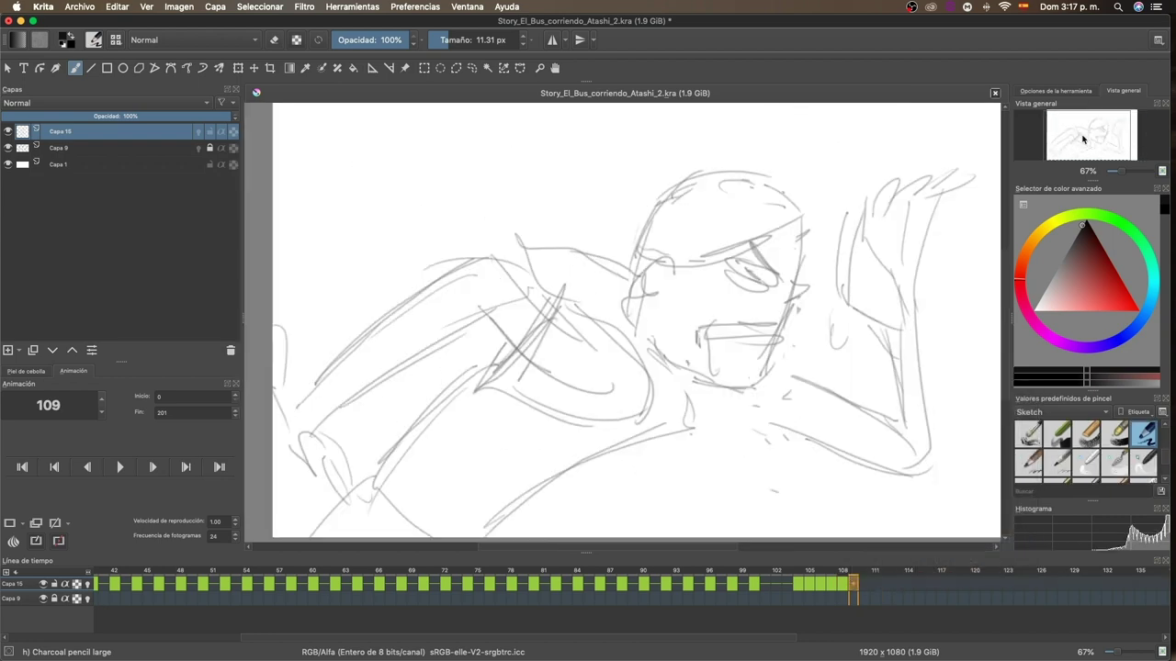
Step: Ink frame 109's eye, eyebrow, ear, face contour and jaw, and shade the mouth
click(1082, 138)
mouse_move(684, 292)
mouse_down()
mouse_move(643, 286)
mouse_move(562, 320)
mouse_up()
drag(659, 259, 691, 302)
drag(710, 250, 694, 354)
drag(559, 331, 687, 395)
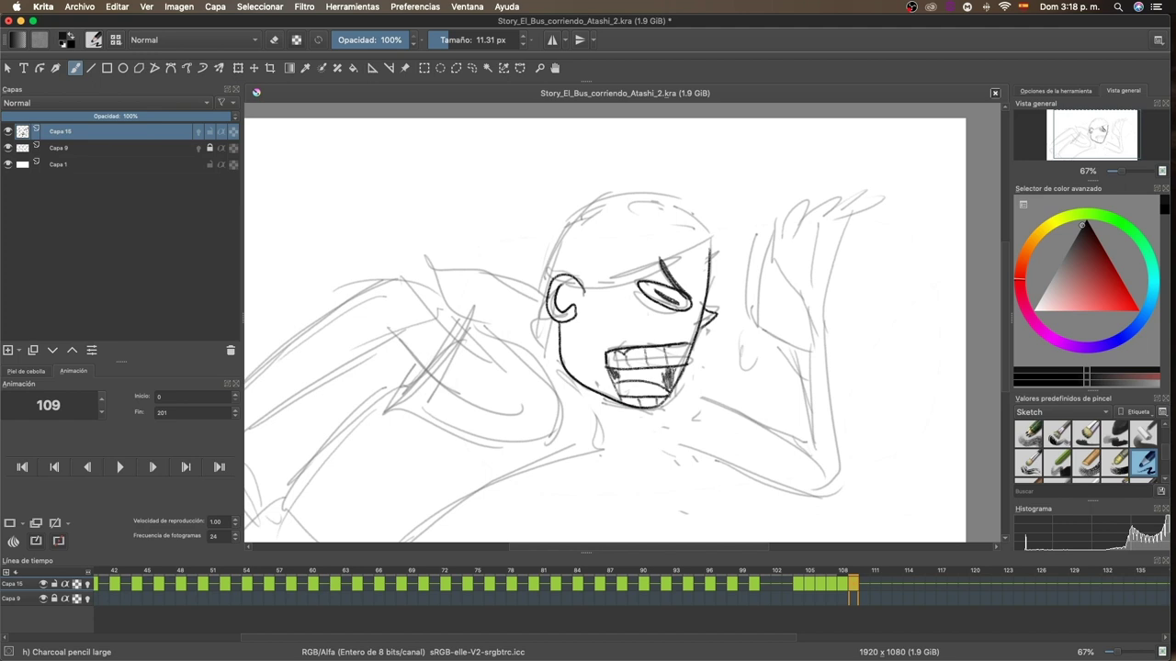
drag(611, 369, 679, 384)
Step: Ink the head contour, bangs, top of the hair and the flowing left hair strand
drag(581, 296, 684, 257)
drag(579, 211, 549, 294)
drag(615, 243, 712, 237)
drag(576, 225, 709, 211)
drag(549, 292, 415, 237)
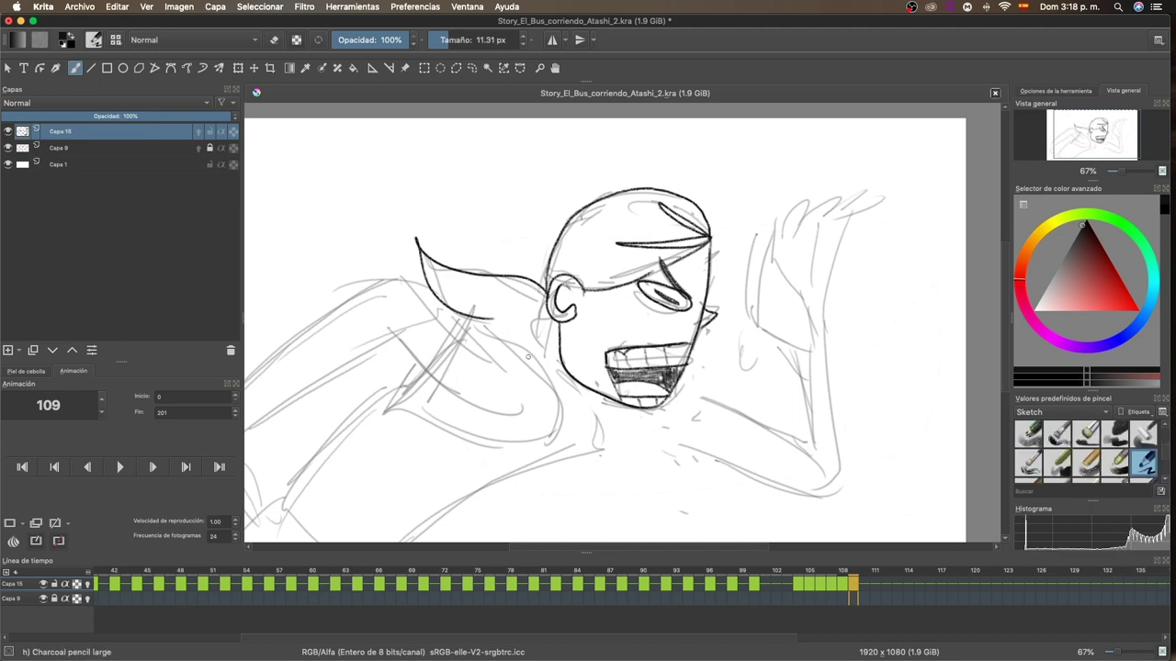
Step: Ink the arm and shoulder, redo the arm contour, then the collar and jacket edges
drag(467, 317, 397, 407)
mouse_move(397, 410)
mouse_down()
mouse_move(559, 332)
mouse_move(427, 236)
mouse_up()
key(ctrl+z)
key(ctrl+z)
key(ctrl+z)
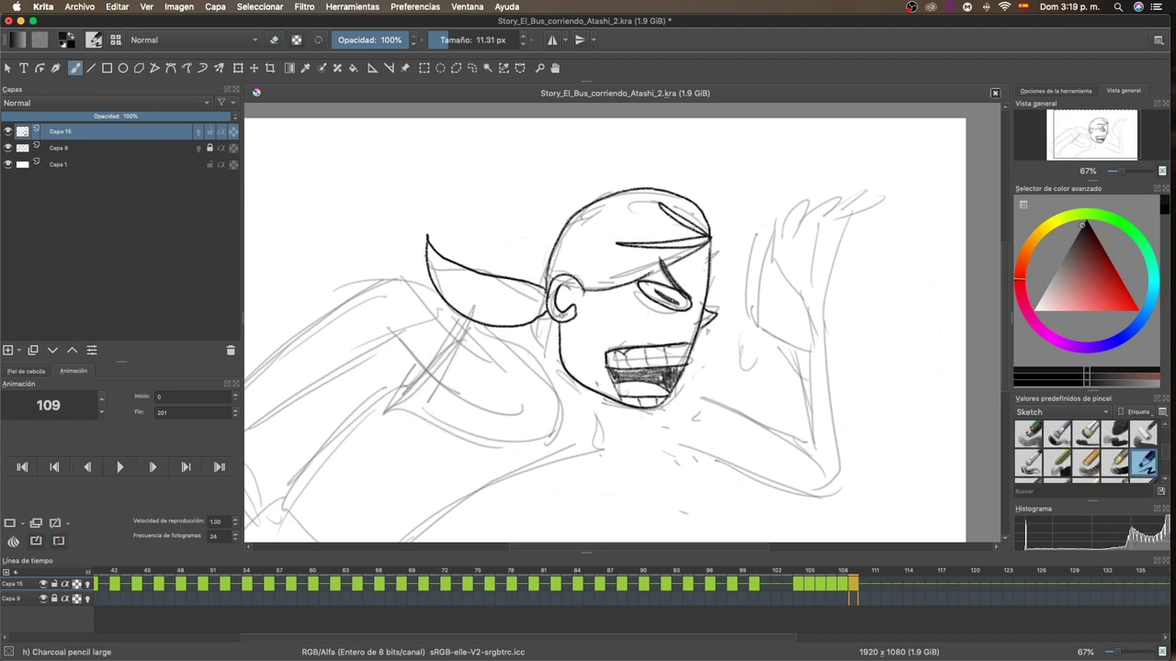
drag(560, 312, 421, 447)
drag(625, 322, 661, 290)
drag(322, 363, 397, 476)
drag(549, 524, 652, 404)
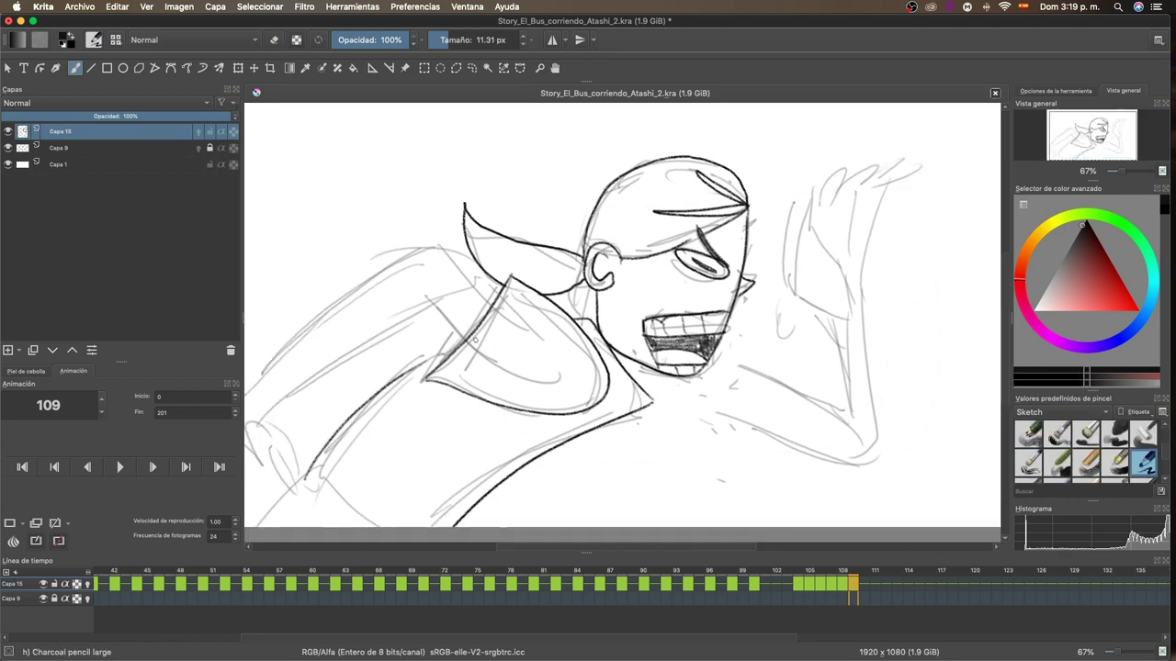
drag(317, 478, 331, 528)
Step: Ink the raised hand, its fingers and the arm down to the elbow
click(1091, 145)
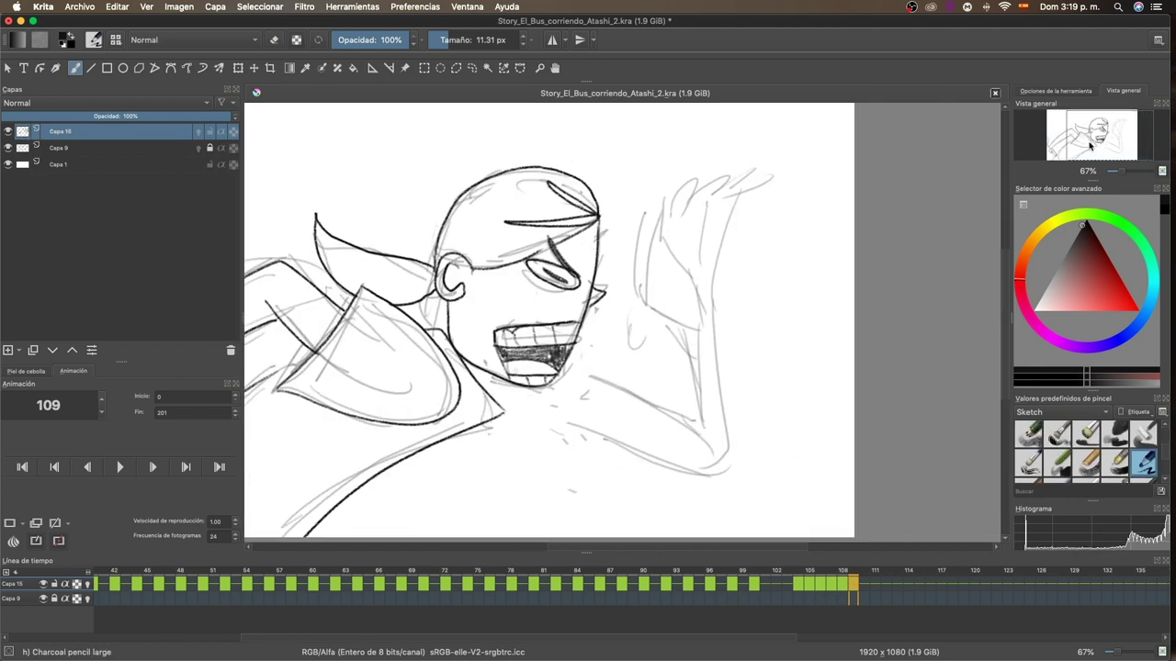
drag(663, 341, 682, 184)
drag(698, 367, 749, 170)
drag(569, 376, 716, 468)
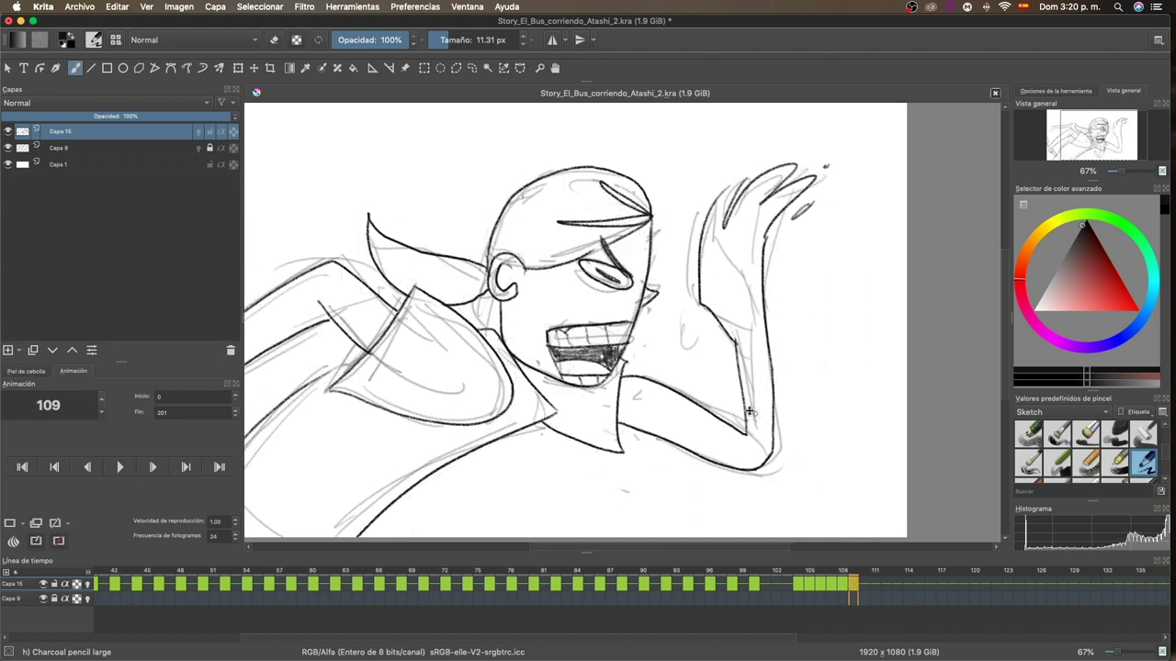
Step: Check frame 109 zoomed out, then move on to frame 110
click(868, 586)
key(Left)
key(minus)
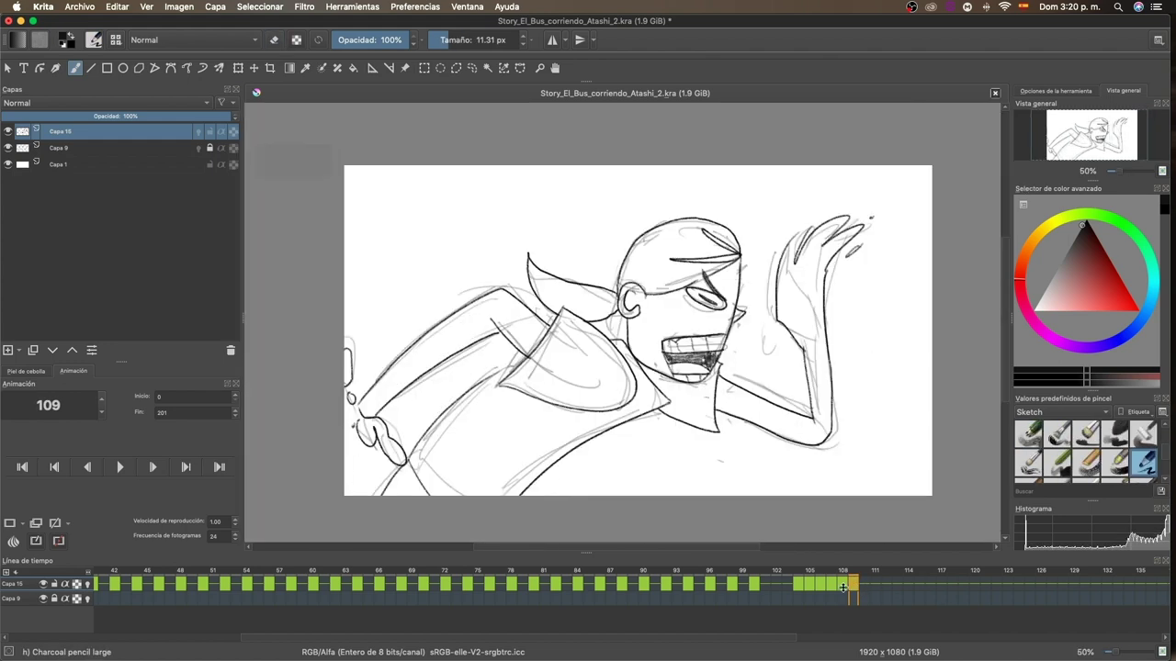
click(869, 588)
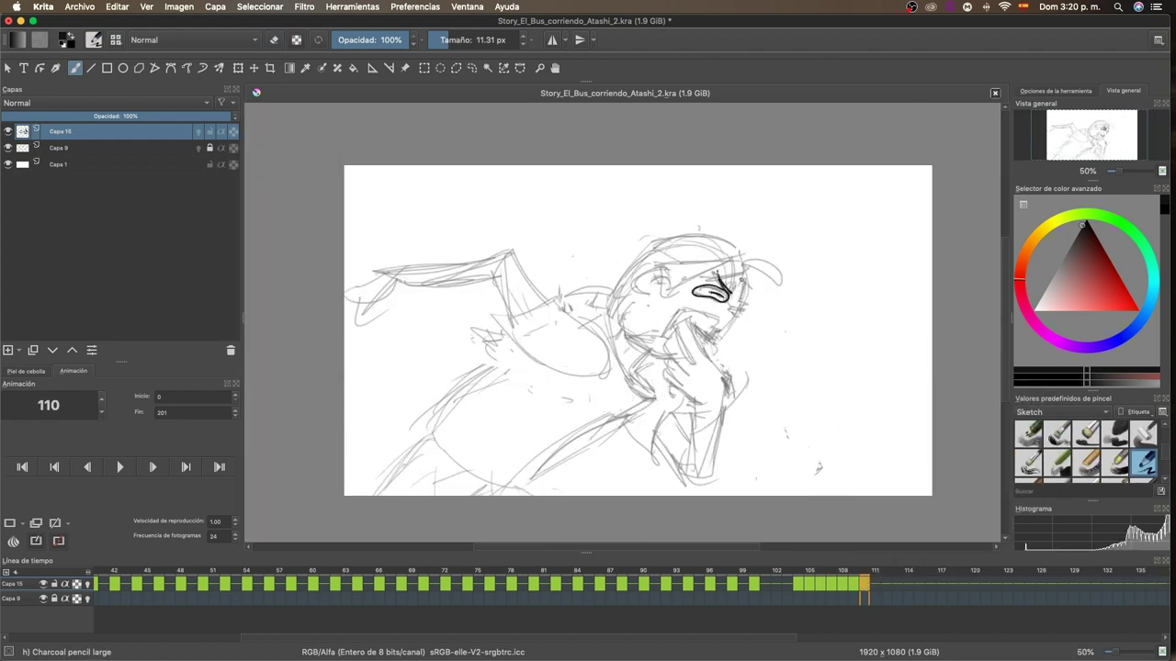
Step: Ink frame 110's brow, the hand's fingers, the jacket outline, its lower edge and back
drag(691, 263, 751, 260)
drag(679, 326, 703, 405)
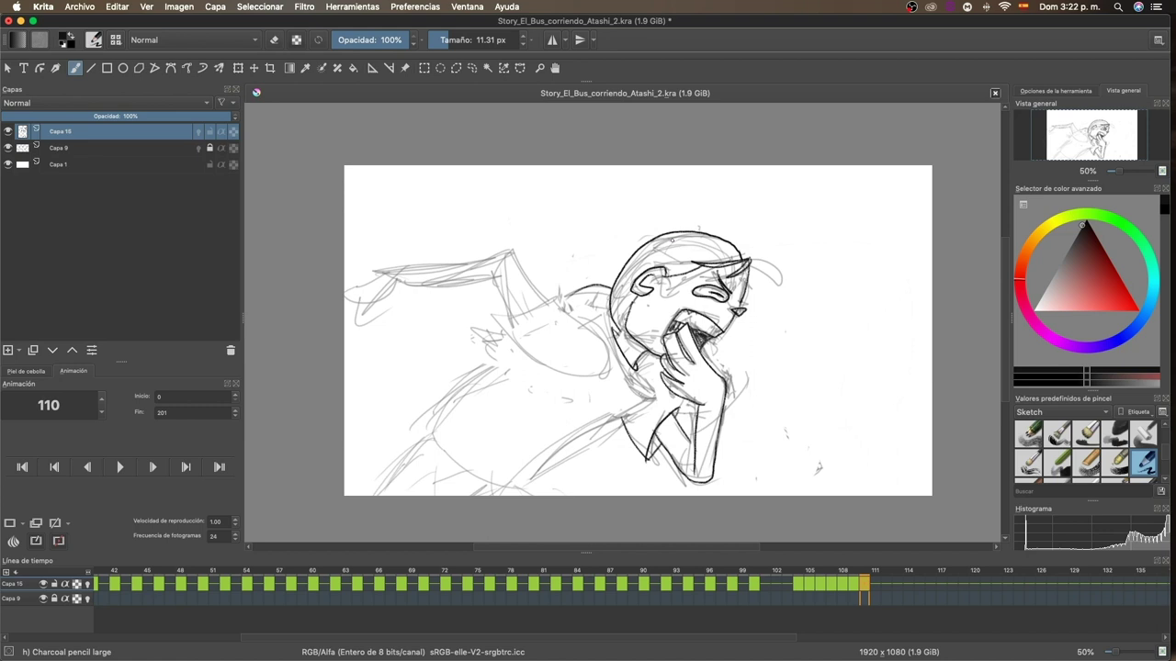
drag(557, 297, 606, 342)
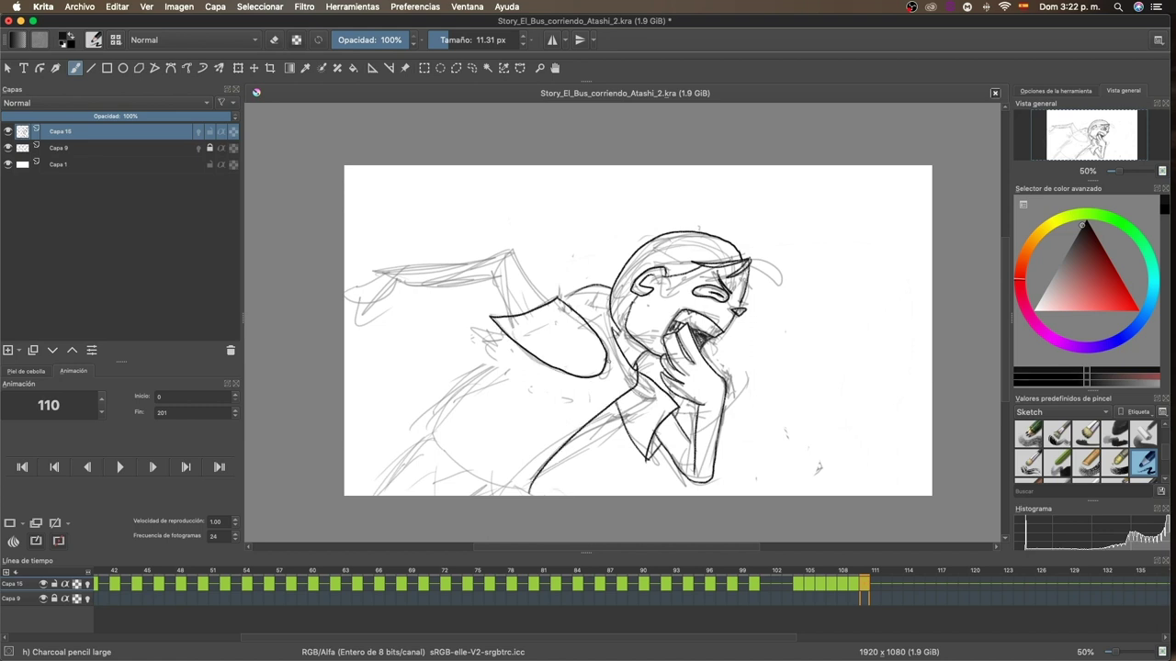
drag(522, 351, 386, 495)
drag(428, 439, 527, 493)
Step: Compare against sketch layer Capa 9, then ink the collar peak and back line on Capa 15
key(Page_Down)
key(Page_Up)
key(Page_Down)
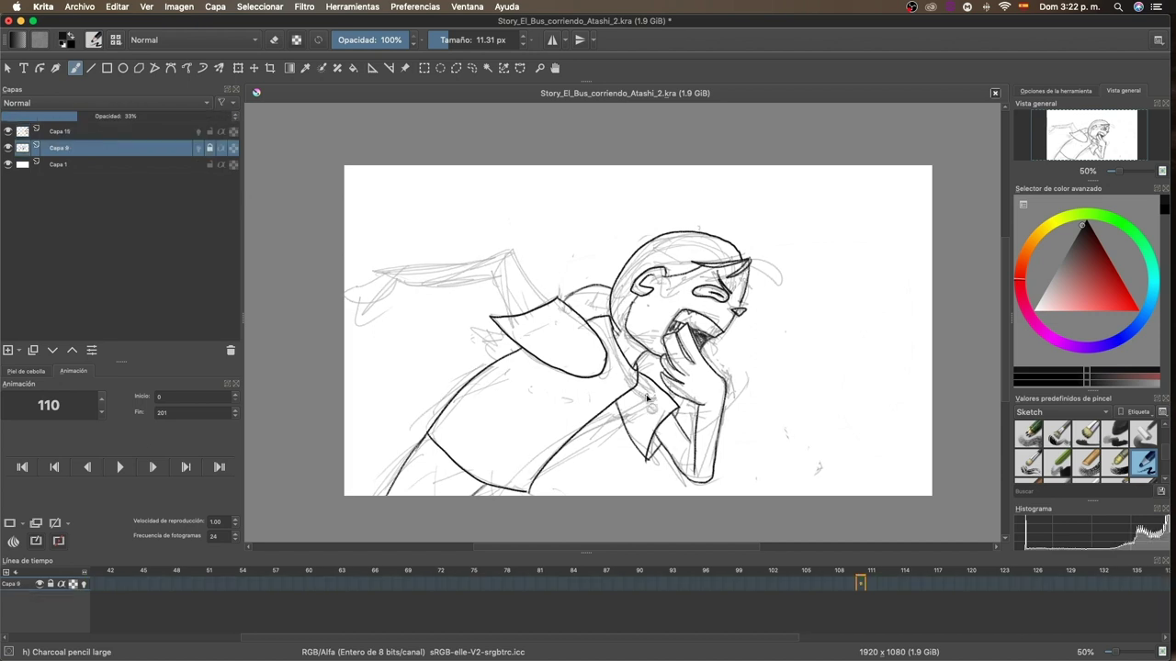
key(Page_Up)
drag(494, 273, 542, 300)
drag(390, 272, 357, 321)
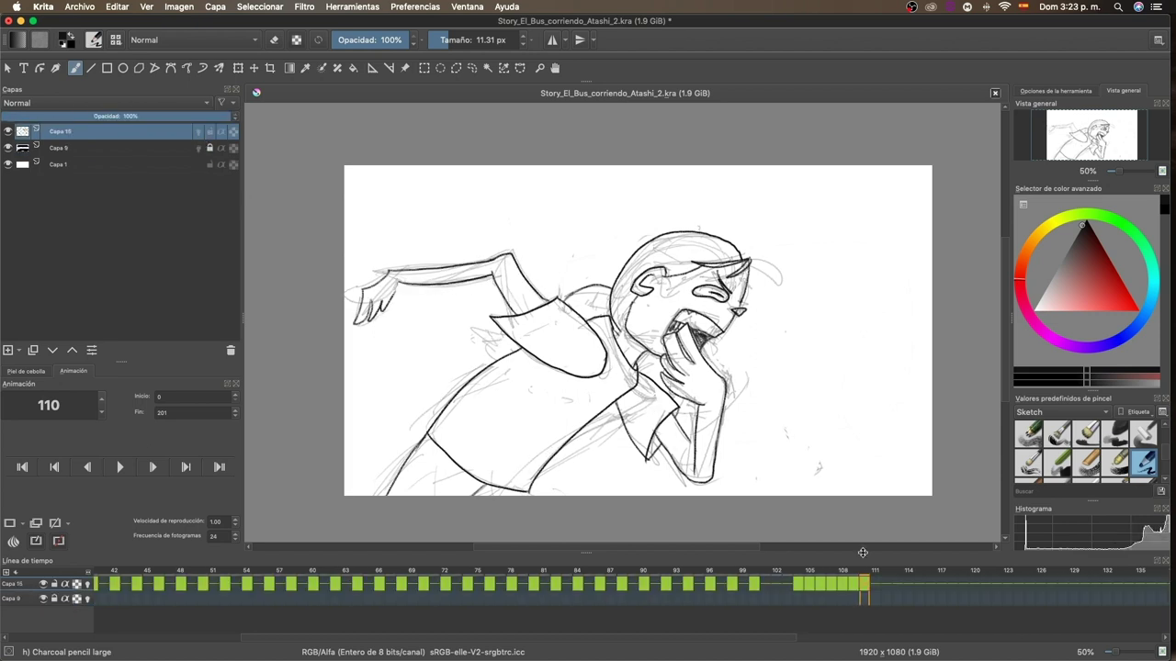
Step: Advance to frame 111 and ink its left arm outline and jaw line
key(.)
drag(376, 266, 496, 473)
drag(634, 302, 693, 393)
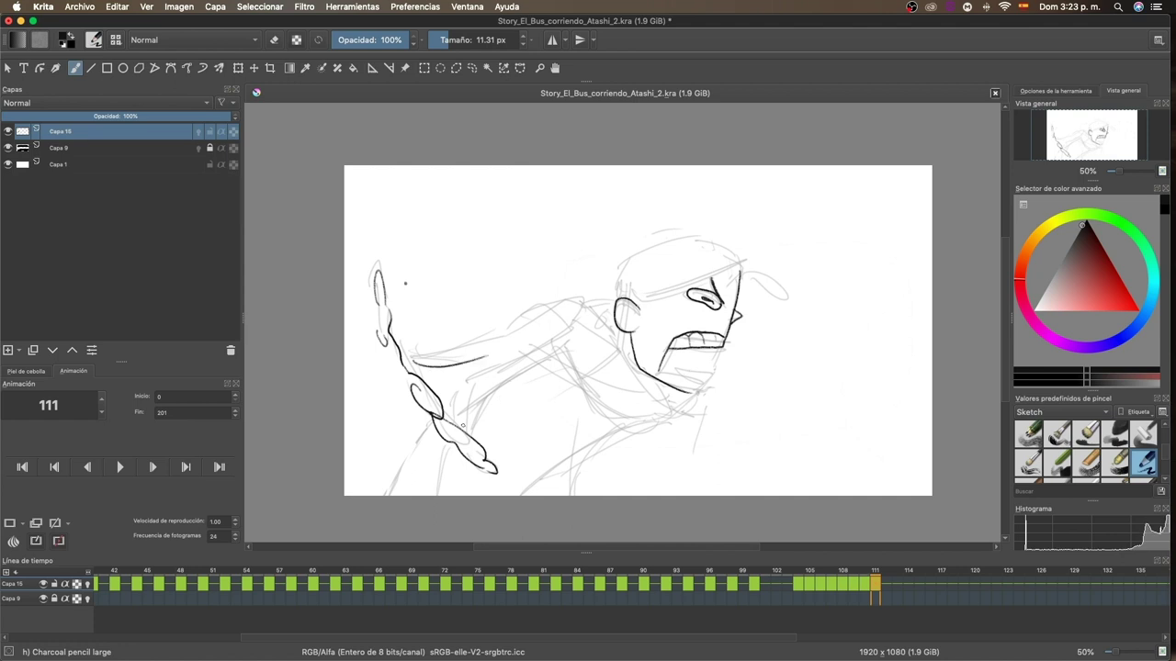
Step: Ink frame 111's arm outline, erase a stray line, and ink the hair outlines and strands
mouse_move(459, 425)
mouse_down()
mouse_move(560, 340)
mouse_move(670, 418)
mouse_up()
key(e)
drag(636, 362, 654, 379)
key(e)
drag(540, 496, 639, 423)
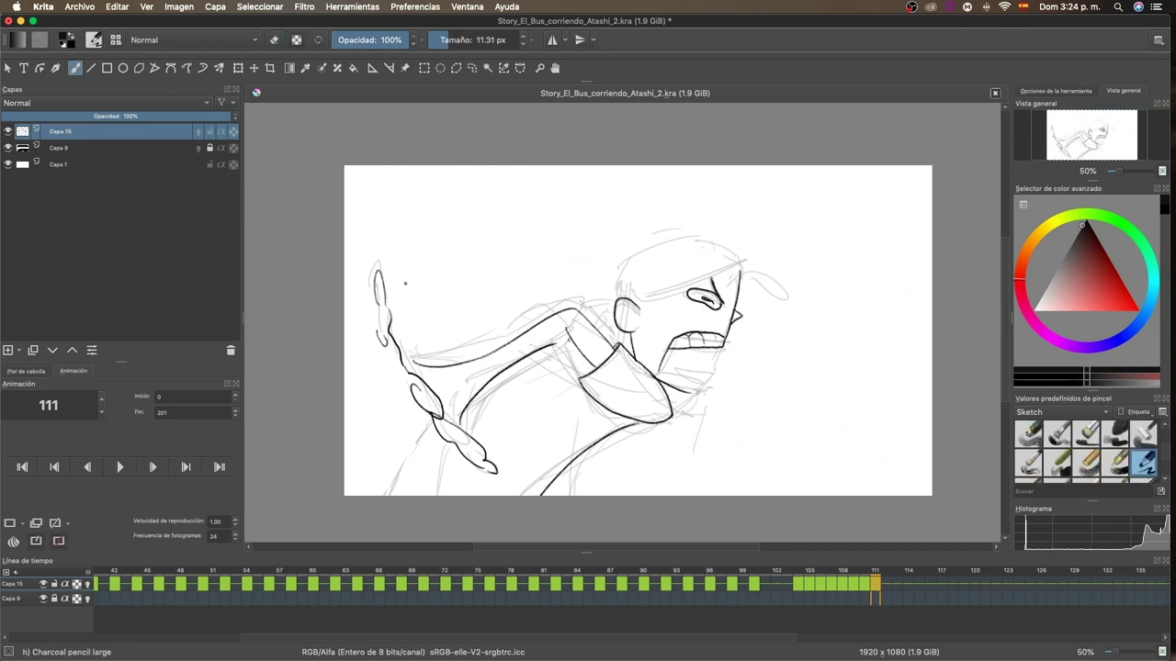
drag(618, 280, 740, 266)
drag(614, 292, 550, 267)
drag(665, 253, 740, 264)
key(.)
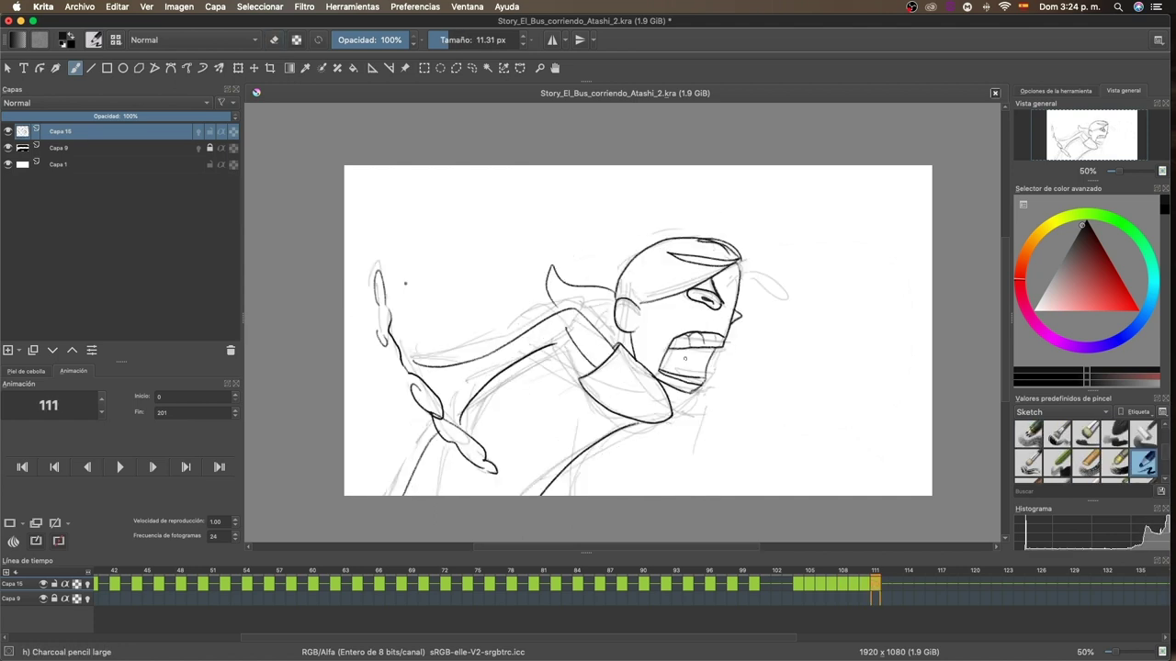
Step: Add a blank frame at 112 and ink its eye, face lines, head, ear, hair and mouth
right_click(885, 584)
click(971, 556)
mouse_move(672, 310)
mouse_down()
mouse_move(709, 309)
mouse_move(726, 372)
mouse_up()
drag(673, 350, 728, 350)
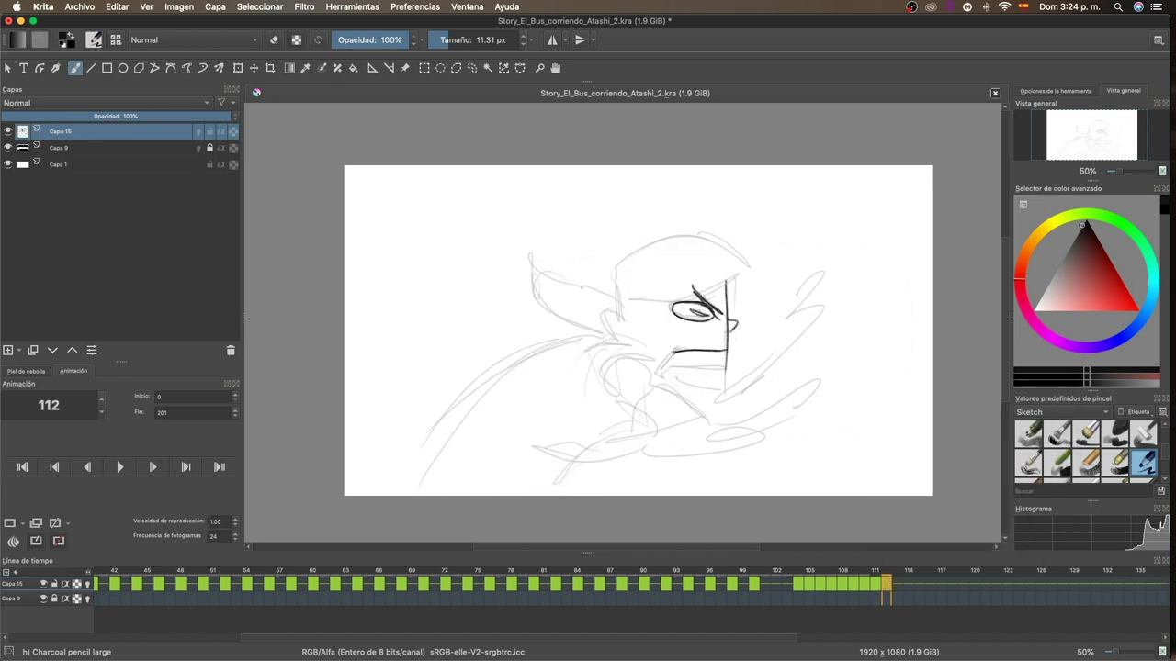
drag(658, 368, 664, 379)
drag(625, 305, 706, 294)
drag(628, 342, 735, 274)
mouse_move(664, 265)
mouse_down()
mouse_move(735, 252)
mouse_move(733, 263)
mouse_up()
Step: Save the file and add frame 112's big hair strand, right hand, fingers and finishing strokes
key(ctrl+s)
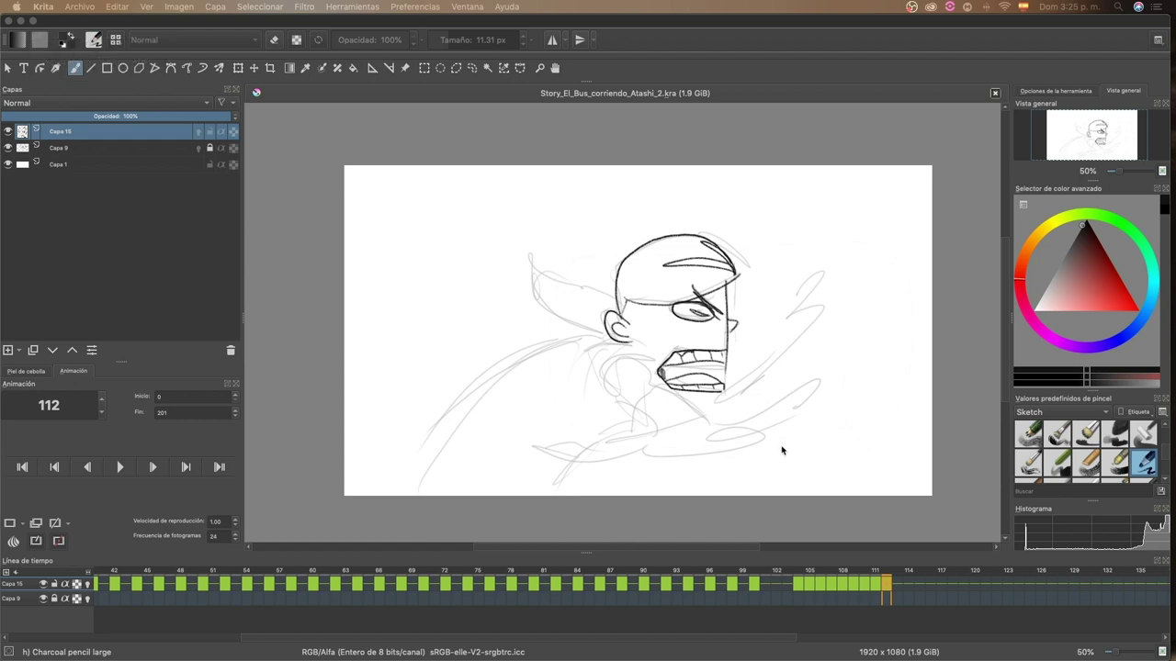
drag(612, 293, 597, 324)
drag(792, 344, 843, 290)
drag(717, 432, 764, 414)
drag(511, 434, 555, 452)
drag(608, 459, 680, 448)
drag(645, 384, 699, 431)
drag(597, 340, 404, 478)
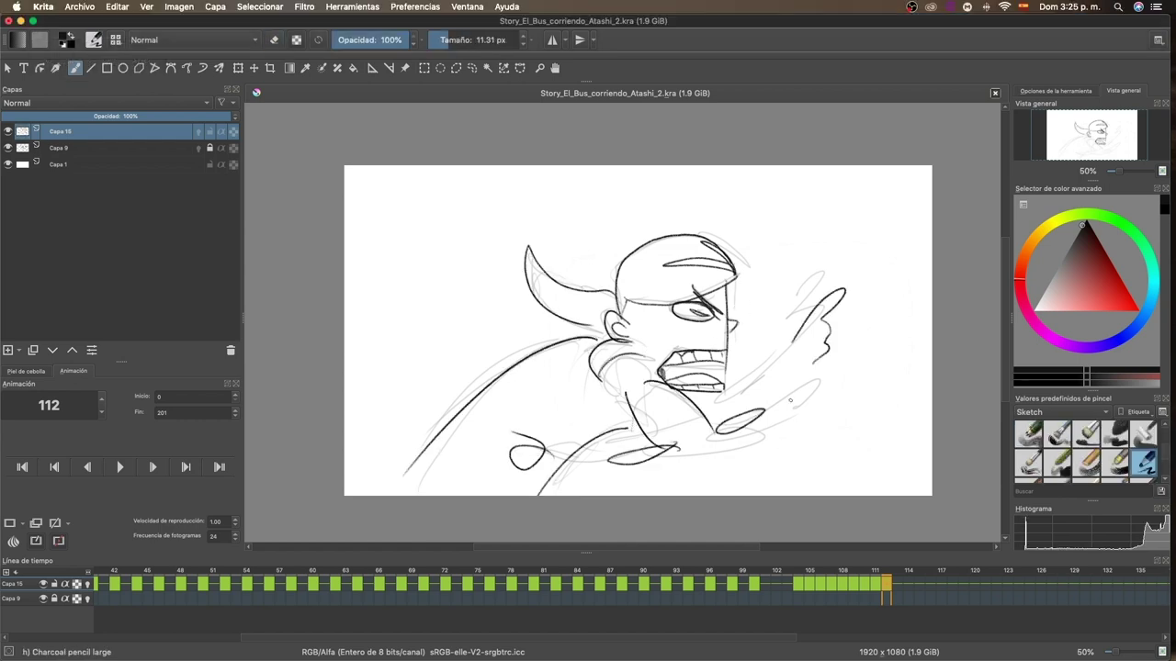
Step: On frame 113, ink the raised hand and the long arm line
key(Right)
key(Left)
key(Right)
mouse_move(855, 296)
mouse_down()
mouse_move(873, 240)
mouse_move(930, 240)
mouse_up()
drag(926, 260, 769, 404)
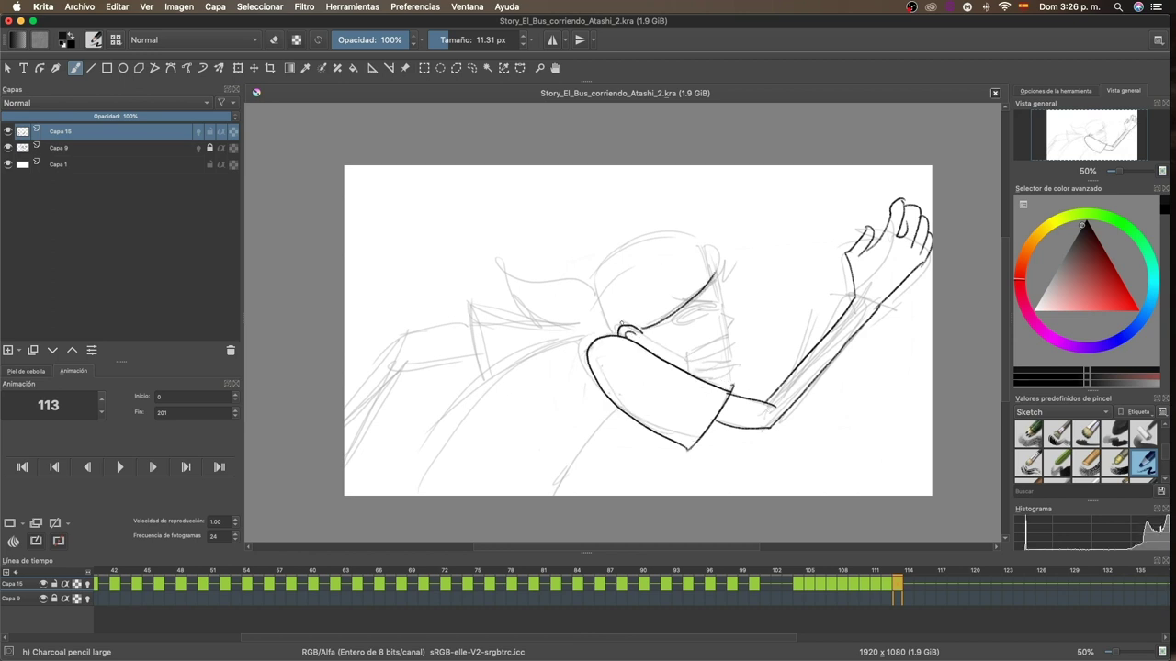
Step: Undo a misplaced stroke and ink frame 113's head, hair, teeth, ponytail and back contour
key(ctrl+z)
drag(606, 335, 717, 261)
drag(640, 292, 719, 260)
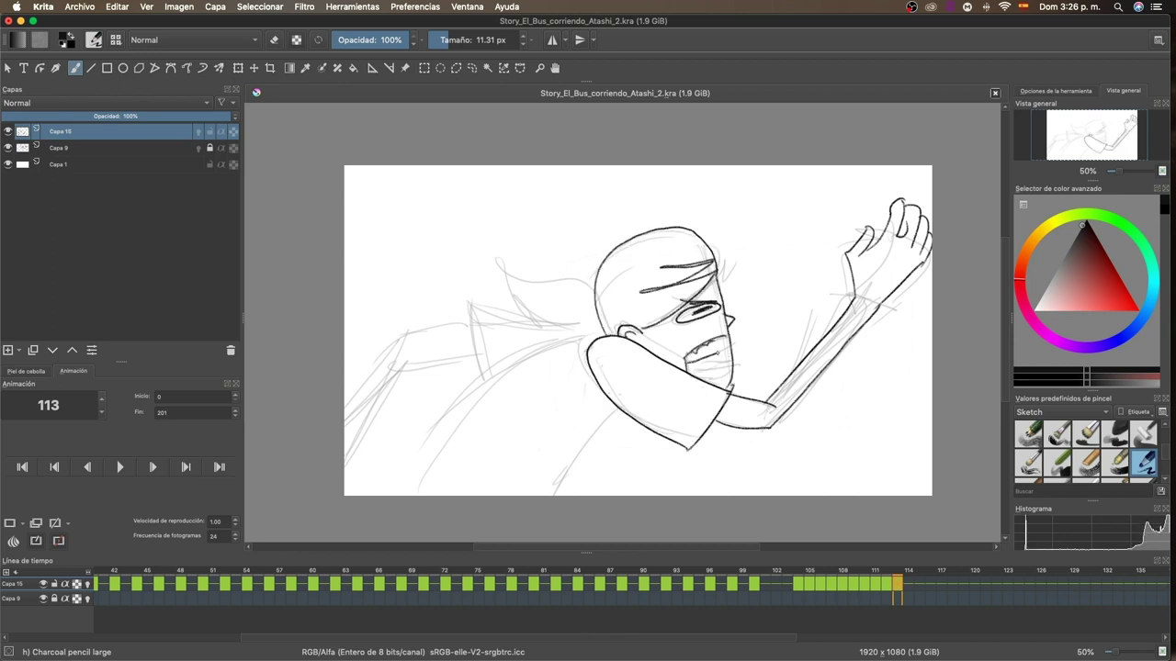
drag(700, 370, 731, 364)
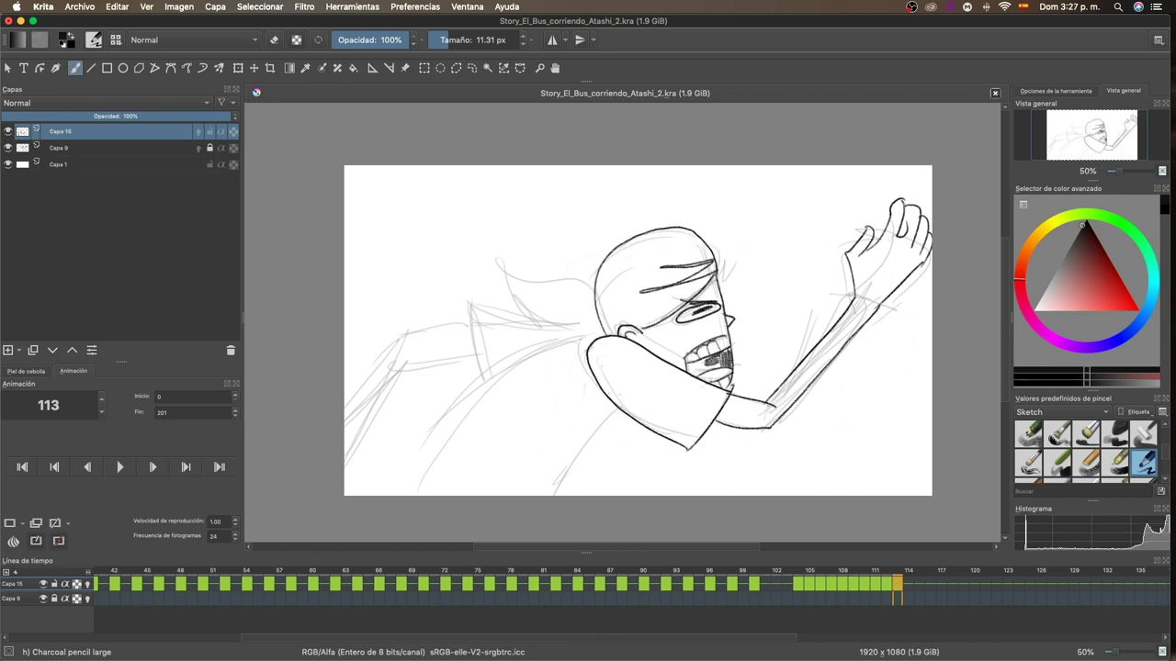
mouse_move(595, 280)
mouse_down()
mouse_move(602, 330)
mouse_move(404, 494)
mouse_up()
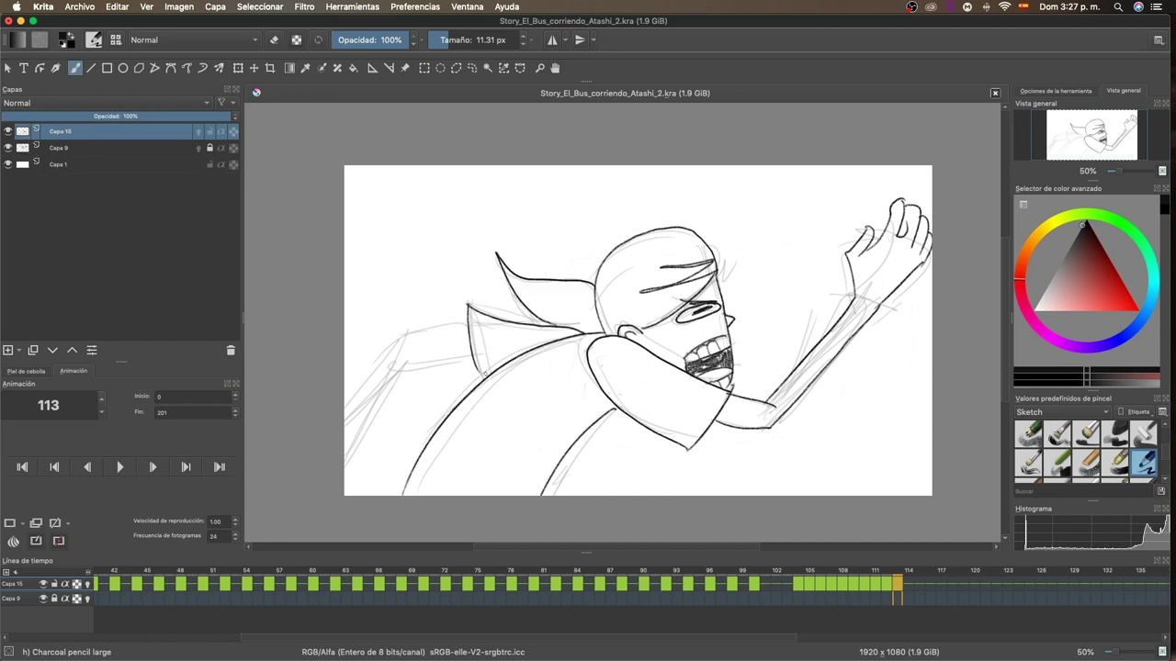
Step: Add a blank frame at 114 and ink its eye, sleeve curve and jaw line
right_click(908, 584)
click(1045, 542)
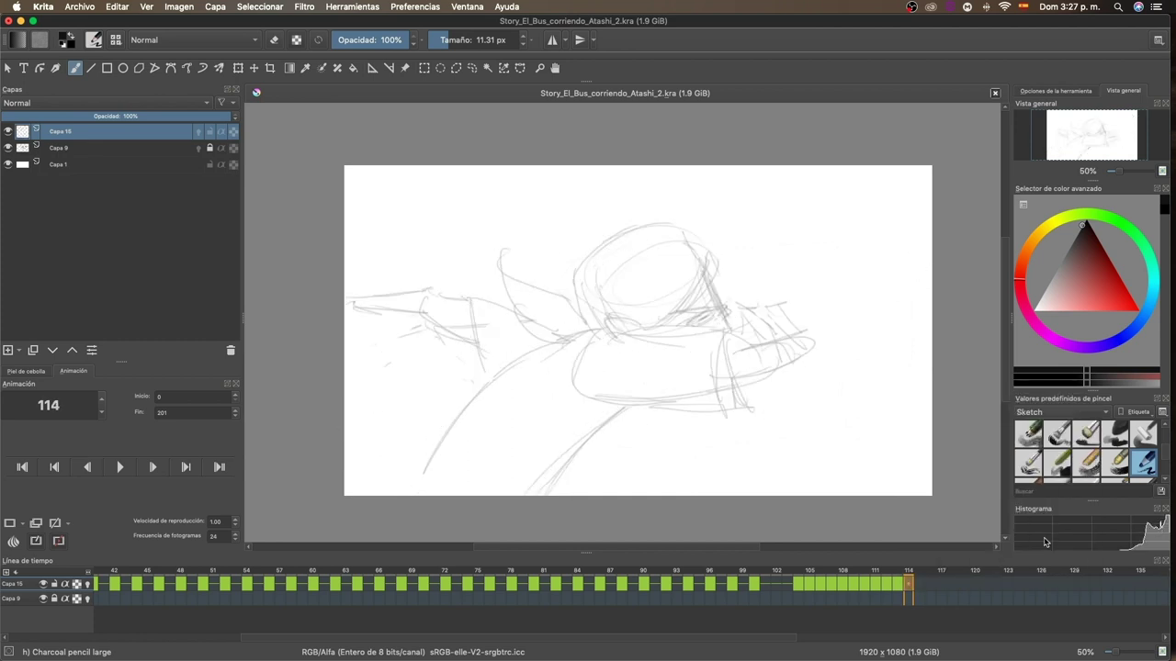
drag(676, 314, 716, 313)
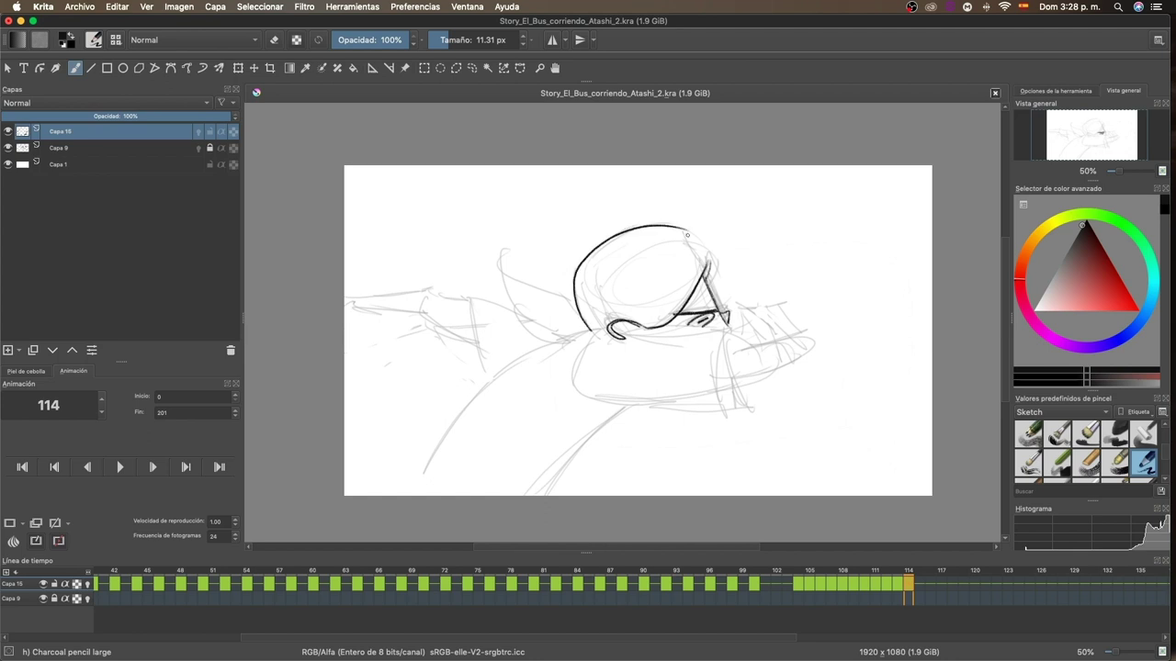
drag(643, 327, 678, 405)
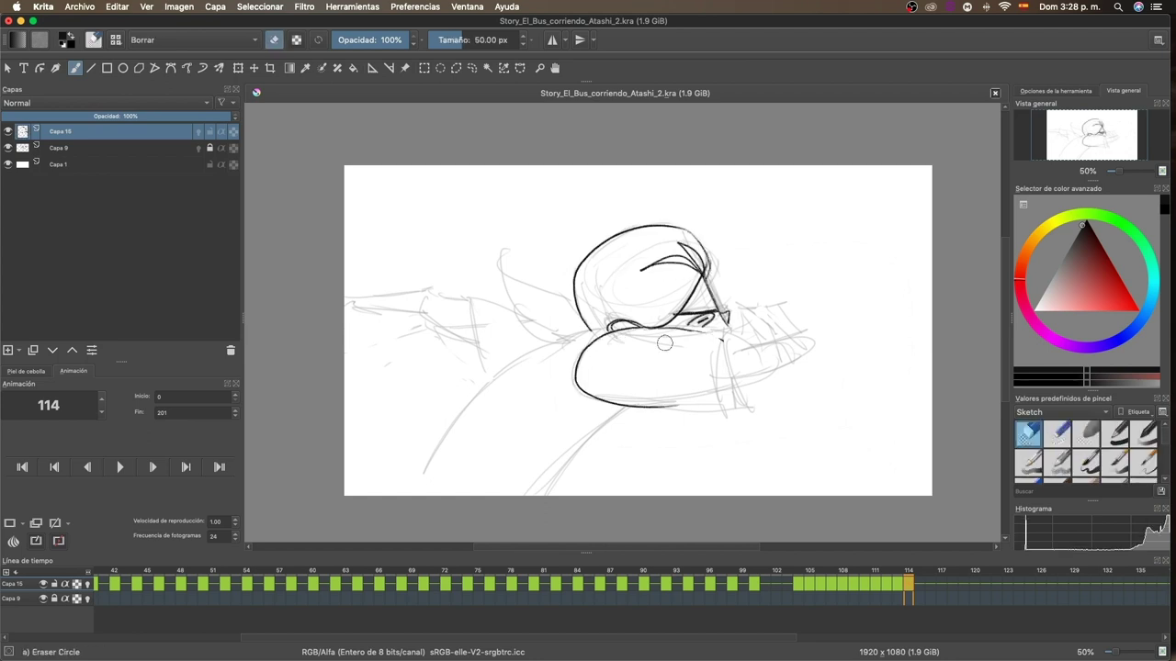
drag(723, 332, 744, 395)
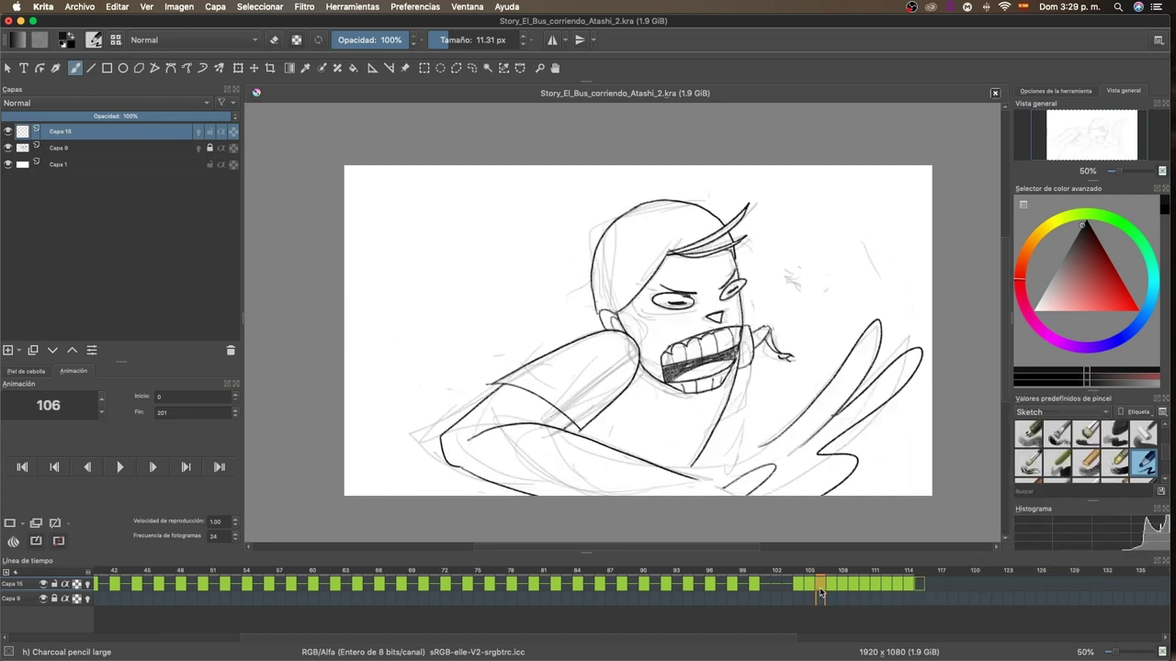
Step: Shift the inked keyframe block later to about frame 201, play it back, and scrub frames 102–159
mouse_move(921, 604)
mouse_down()
mouse_move(854, 588)
mouse_move(668, 589)
mouse_up()
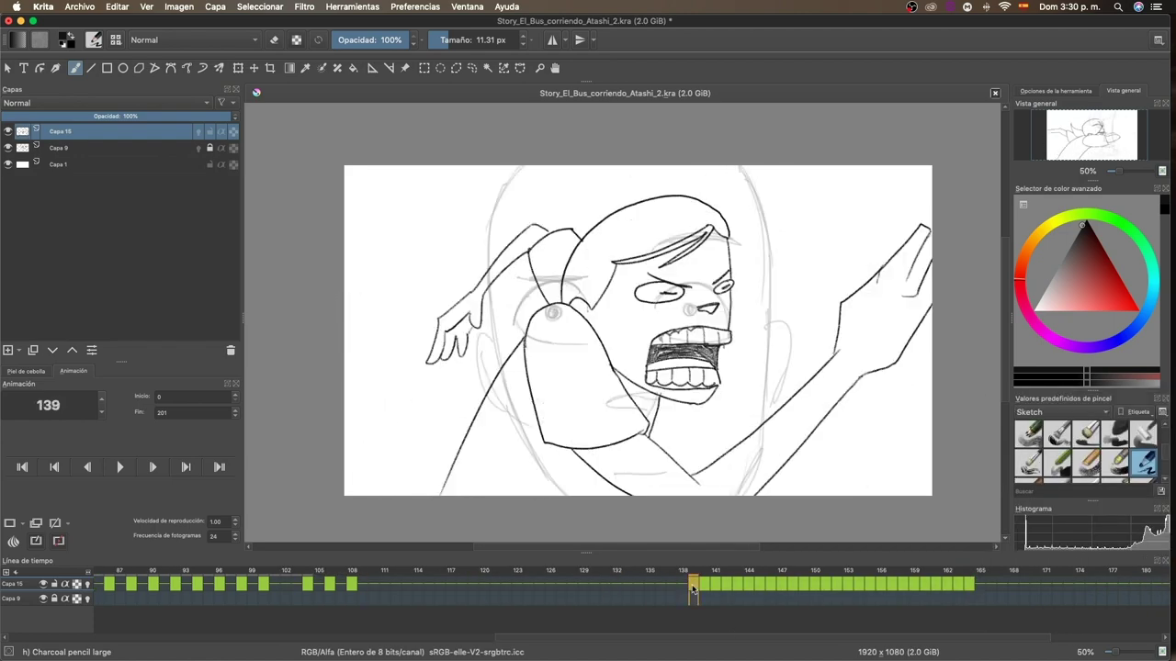
mouse_move(668, 589)
mouse_down()
mouse_move(783, 589)
mouse_move(695, 579)
mouse_move(915, 607)
mouse_up()
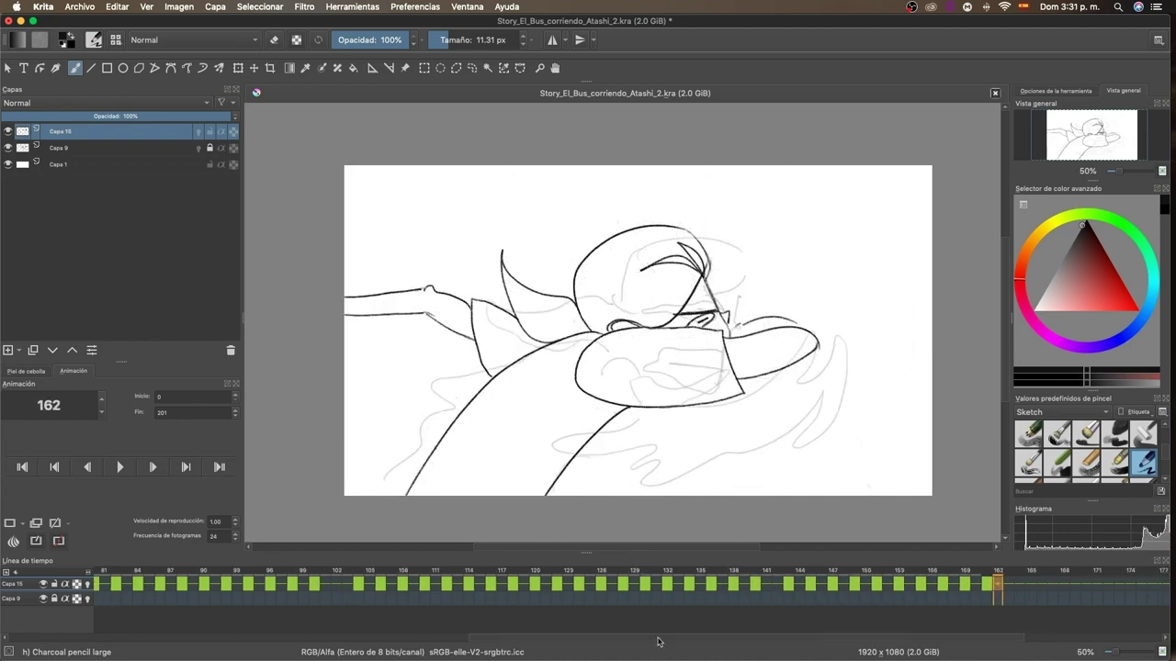
click(120, 467)
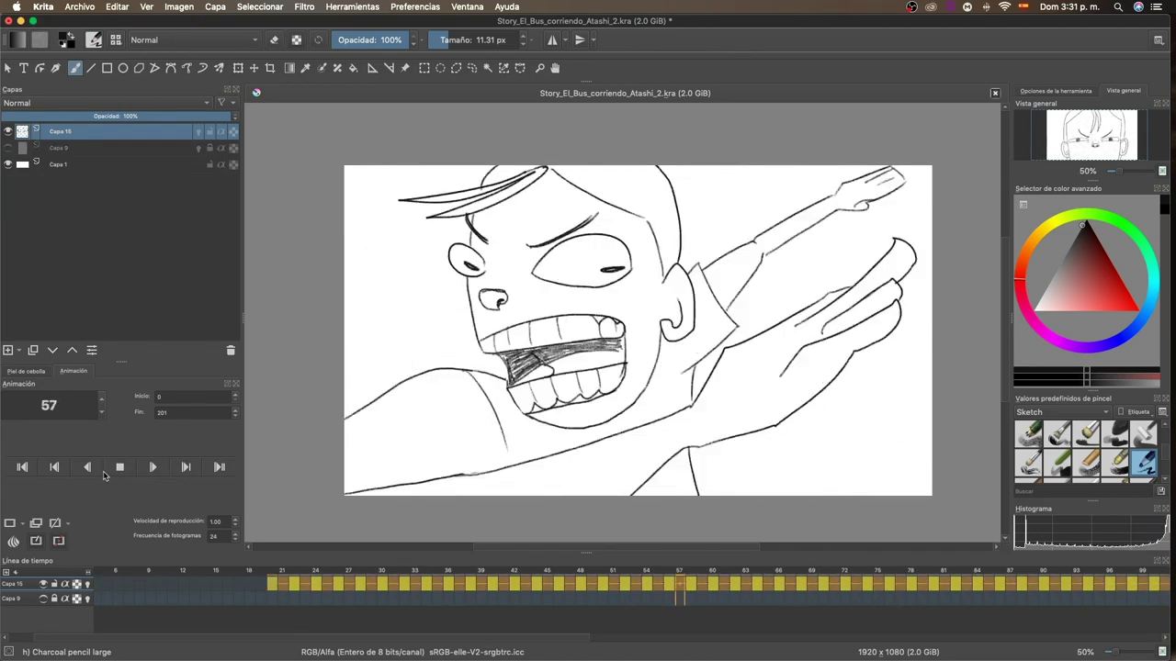
click(435, 595)
drag(435, 594, 711, 591)
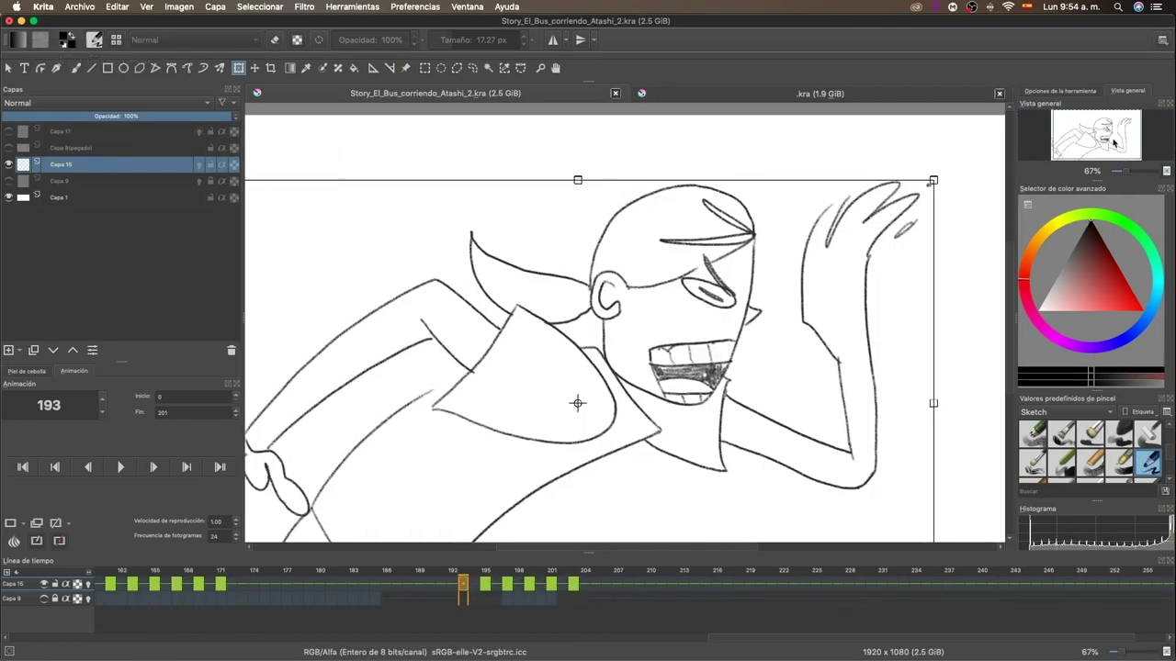
Step: Add a duplicated keyframe and blank keyframes around frames 195–206, including frame 204
key(b)
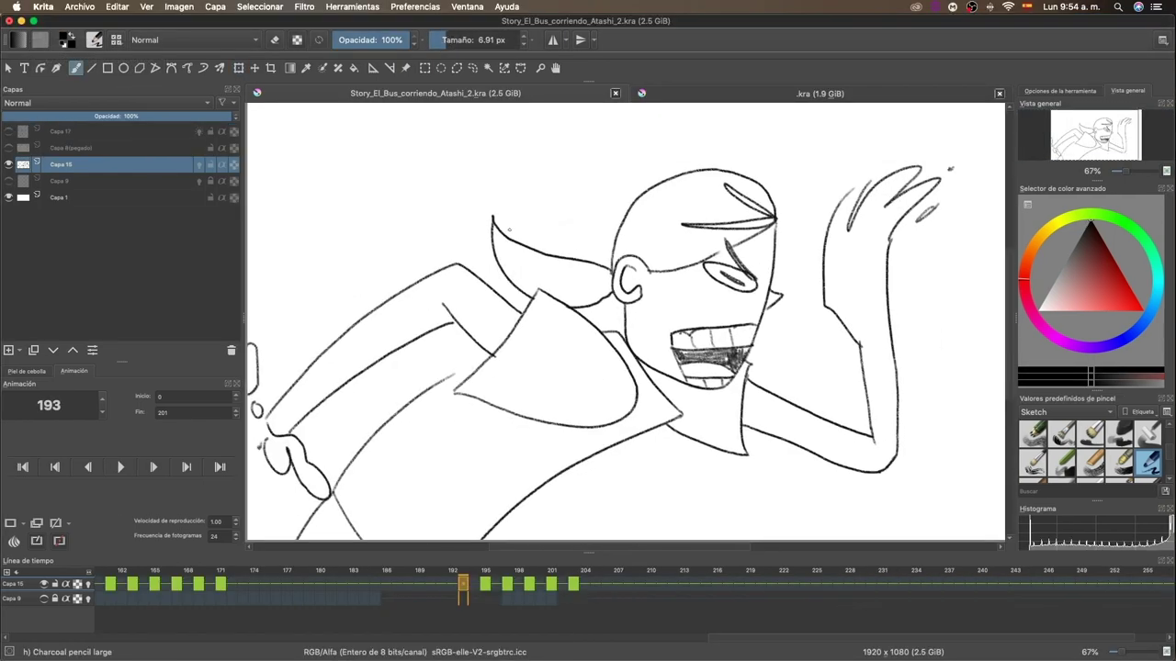
mouse_move(474, 582)
mouse_down()
mouse_move(380, 583)
mouse_move(596, 582)
mouse_move(496, 583)
mouse_up()
right_click(496, 583)
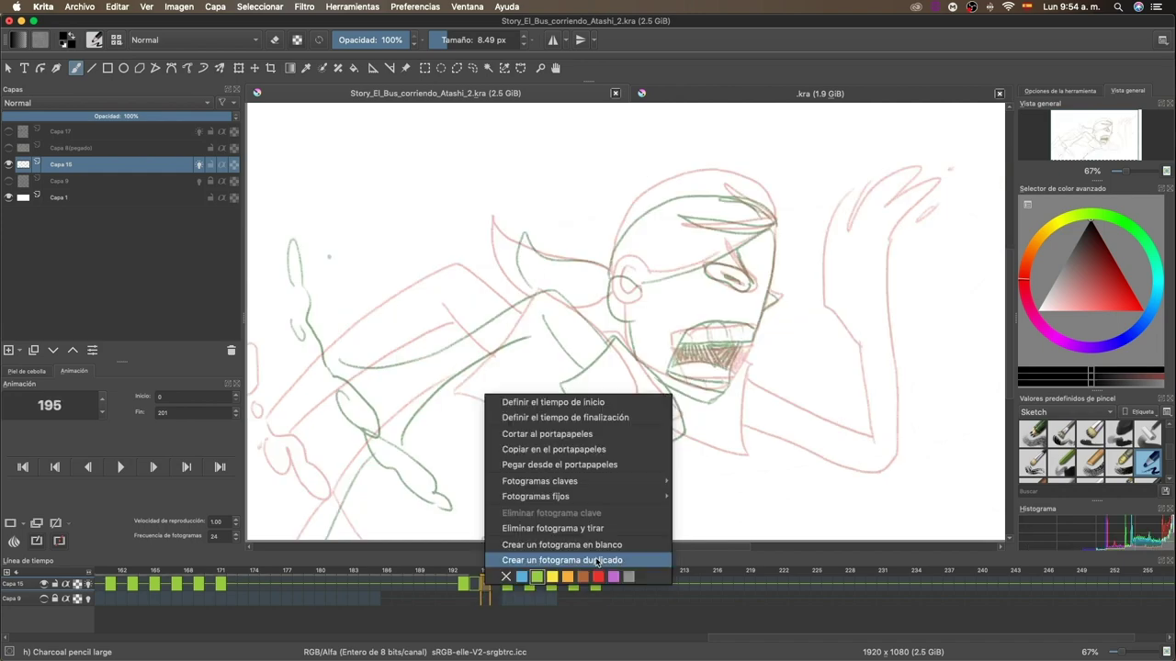
right_click(519, 582)
click(602, 541)
click(563, 582)
right_click(541, 583)
right_click(585, 582)
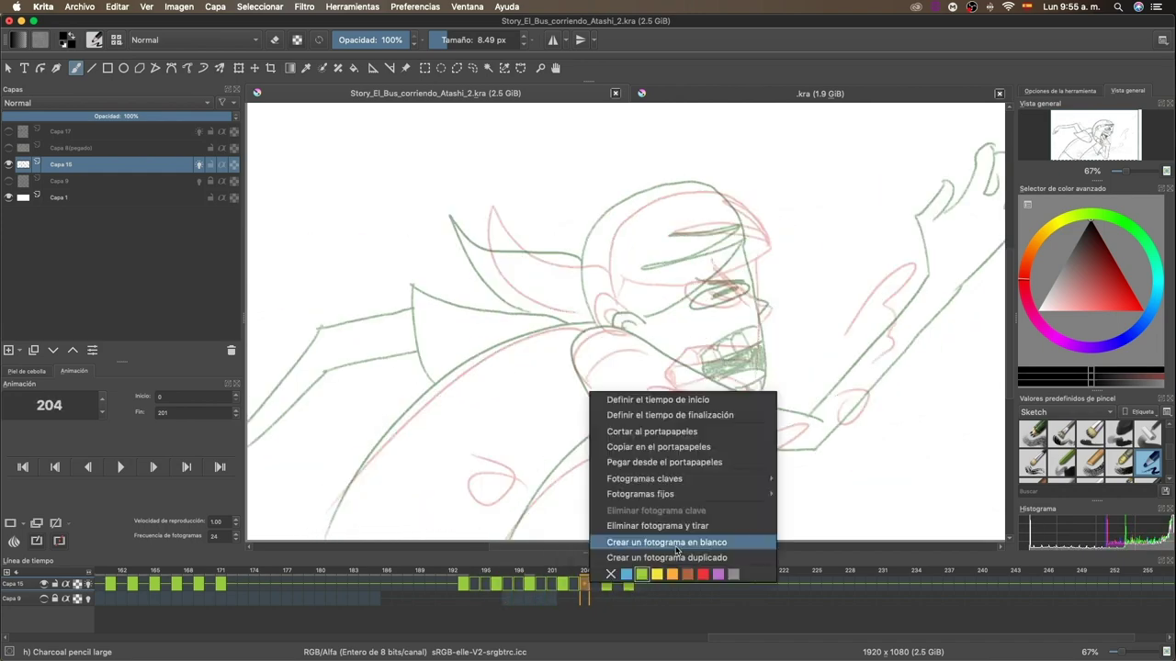
click(643, 542)
click(607, 583)
Step: At 100% zoom, ink frame 194's eye line and right cheek and jaw
click(474, 582)
key(1)
drag(726, 279, 627, 291)
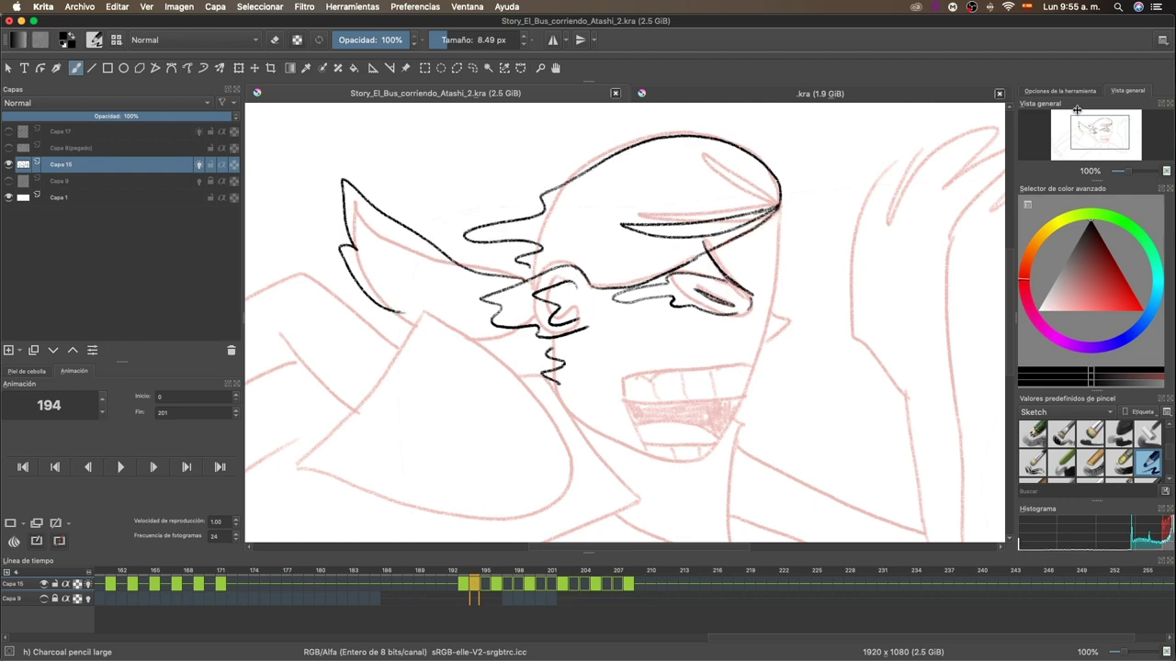
drag(1076, 110, 1079, 112)
drag(760, 292, 597, 363)
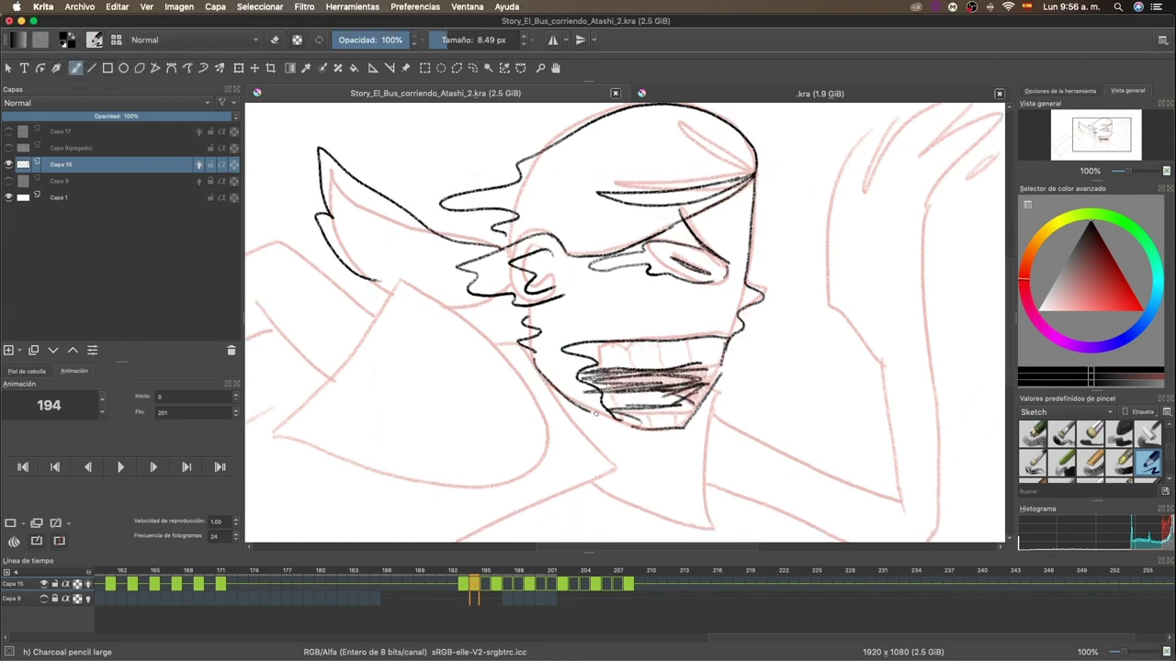
Step: Ink frame 194's jaw, neck, side of the face and left arm and hand
drag(667, 395, 567, 354)
drag(799, 165, 826, 477)
drag(763, 414, 887, 336)
drag(826, 368, 919, 138)
drag(432, 363, 551, 515)
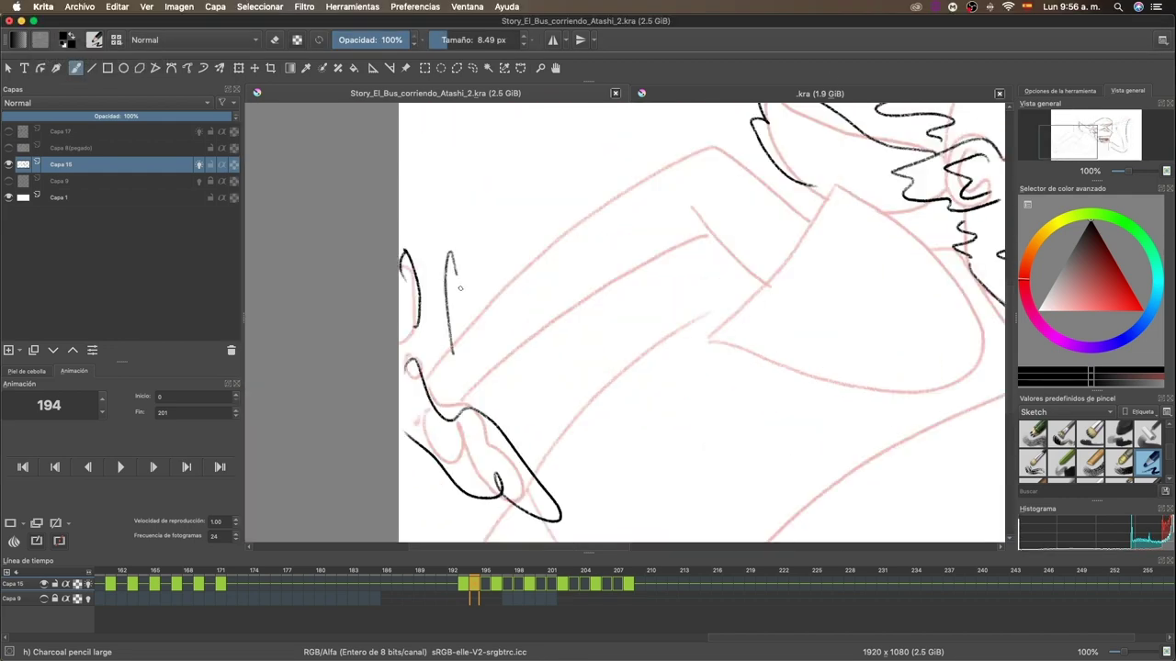
drag(496, 204, 469, 321)
drag(551, 414, 689, 276)
drag(439, 231, 511, 270)
key(minus)
Step: Ink frame 198's jaw curve and frame 201's motion swooshes and hand
key(Right)
key(Right)
key(Right)
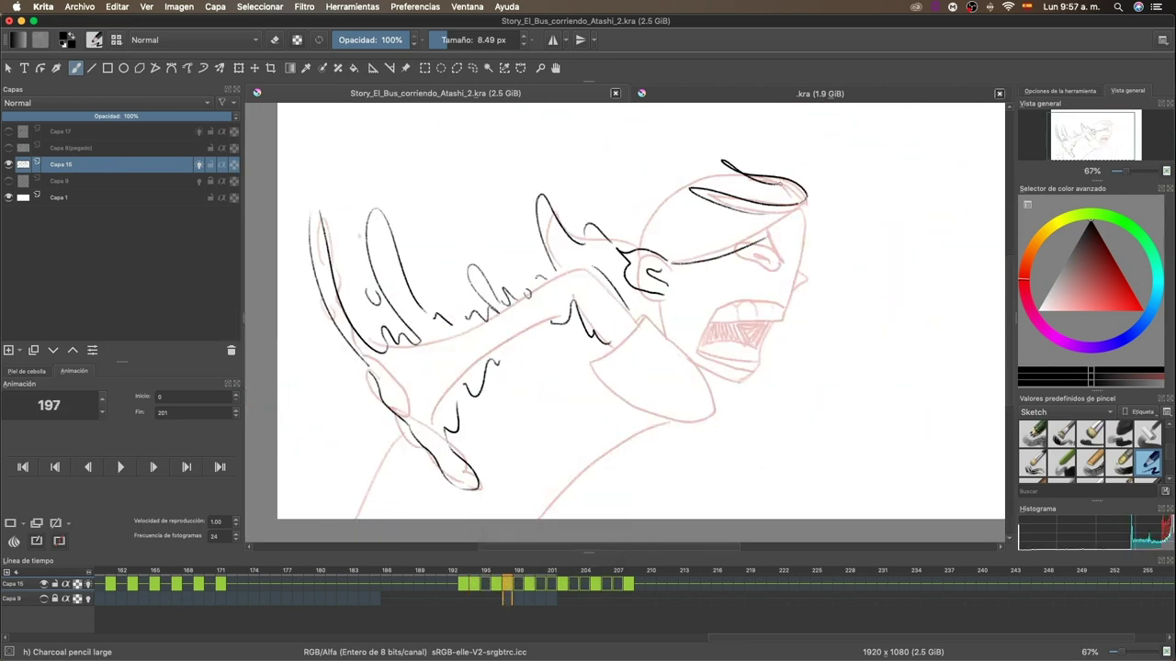
key(Right)
drag(665, 294, 754, 403)
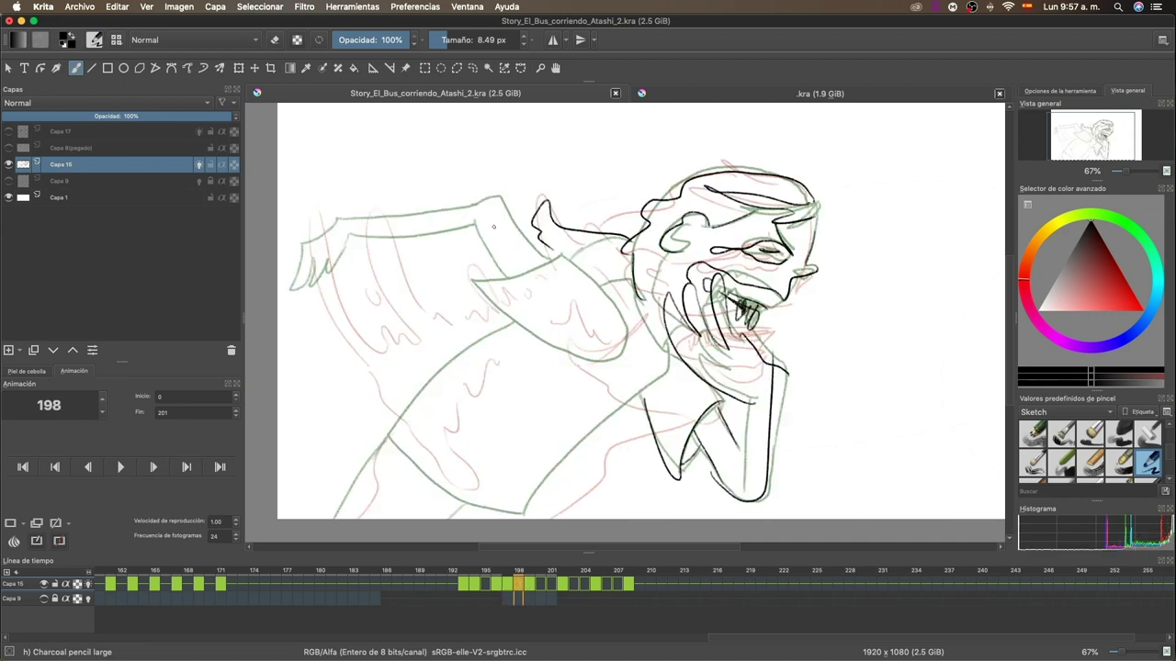
click(552, 585)
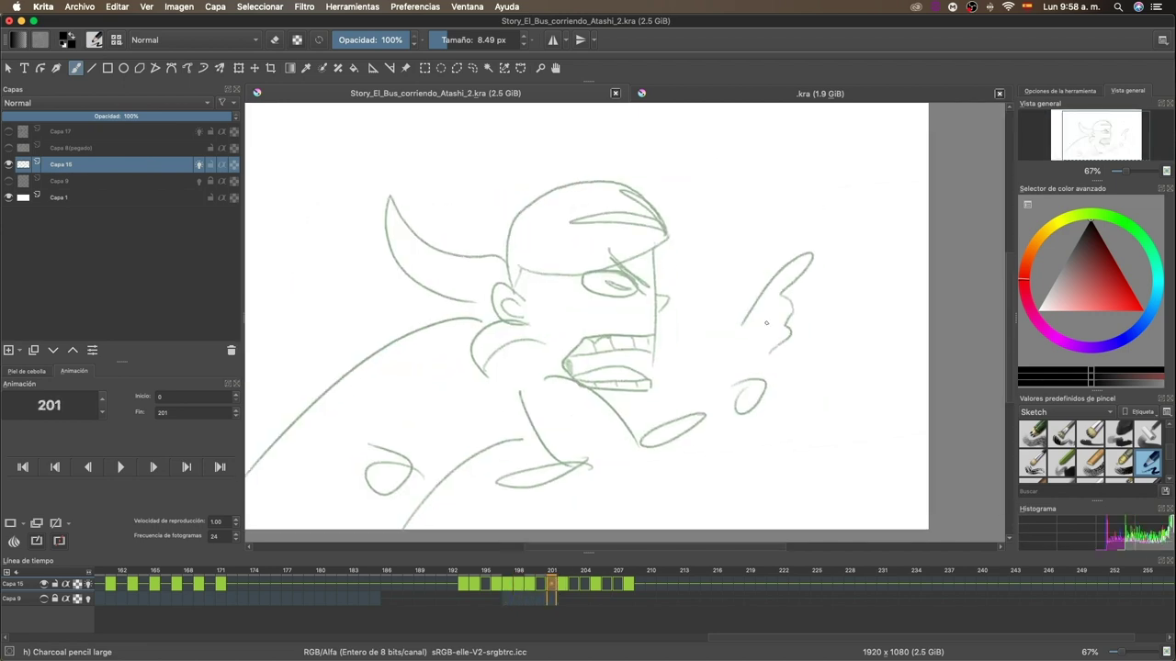
drag(815, 193, 496, 455)
drag(744, 400, 602, 473)
drag(437, 308, 261, 317)
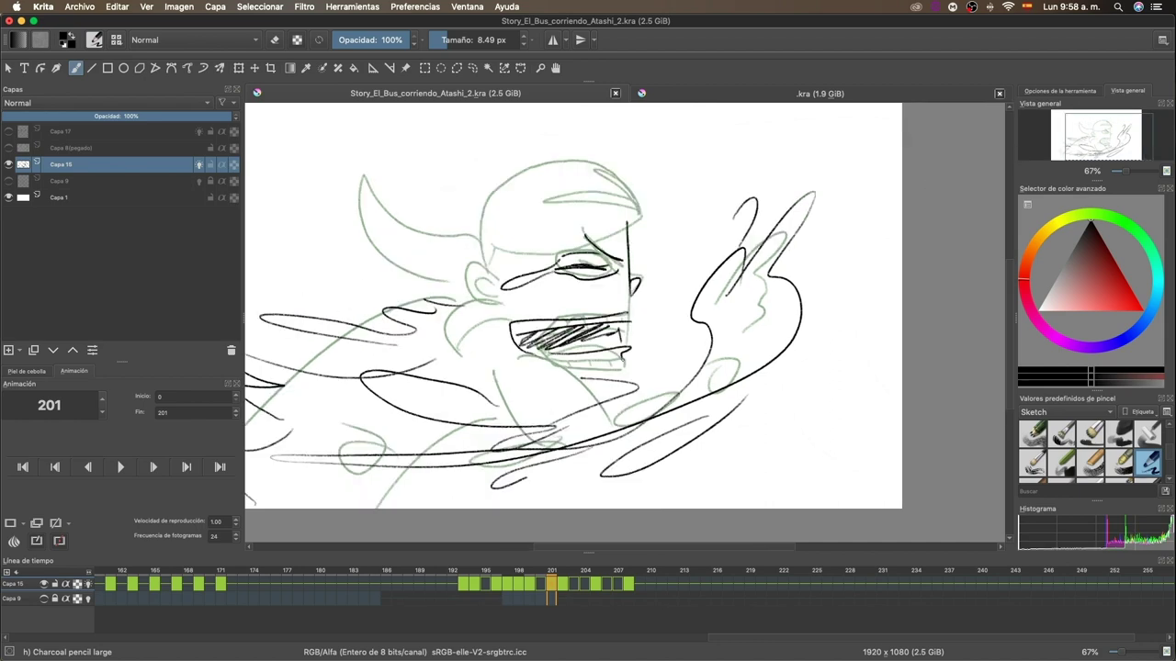
Step: Add short strokes near the raised hand on frame 204, checking the following frame
key(Right)
key(Right)
key(Right)
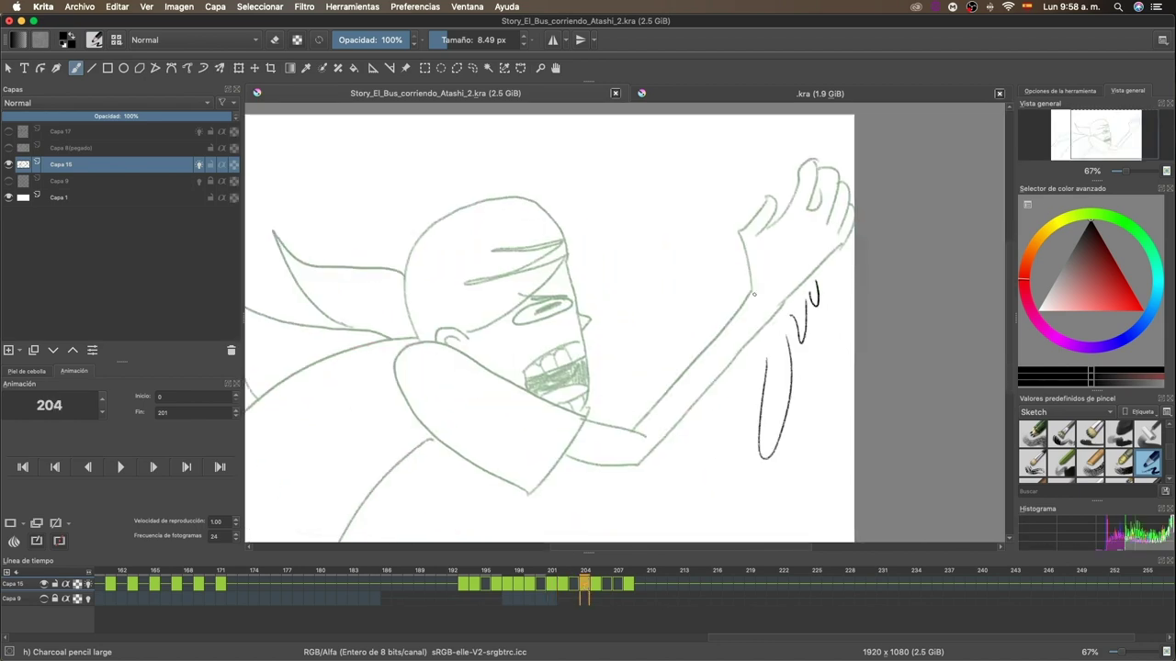
drag(644, 473, 662, 501)
scroll(705, 254, left, 2)
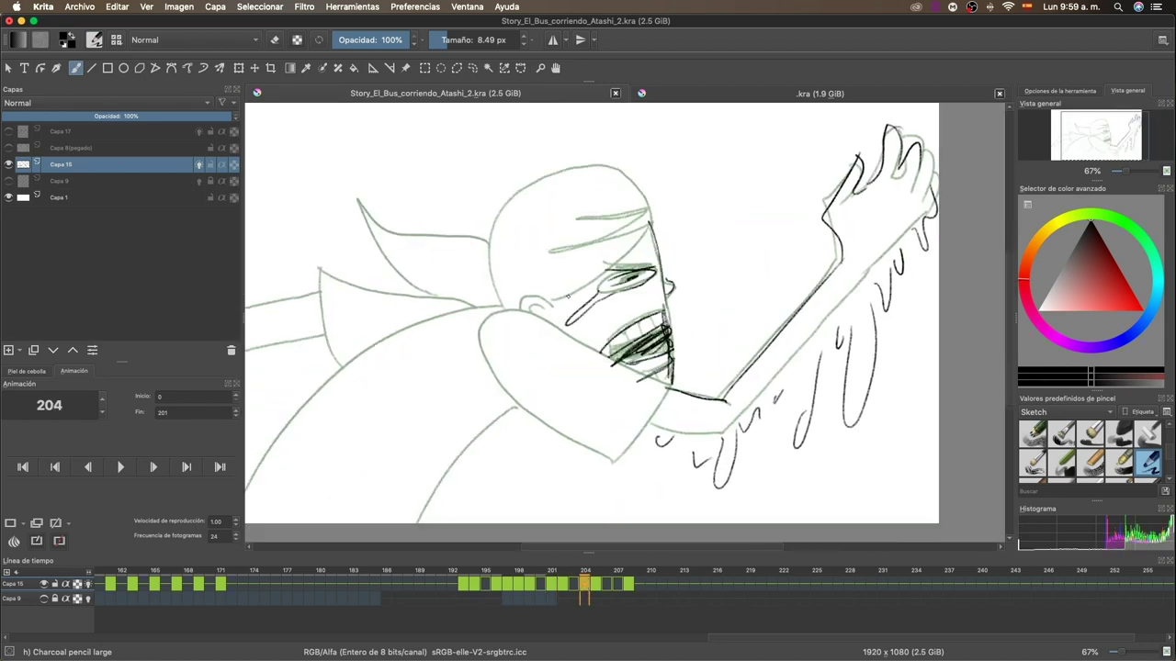
key(Right)
key(Left)
scroll(624, 303, left, 3)
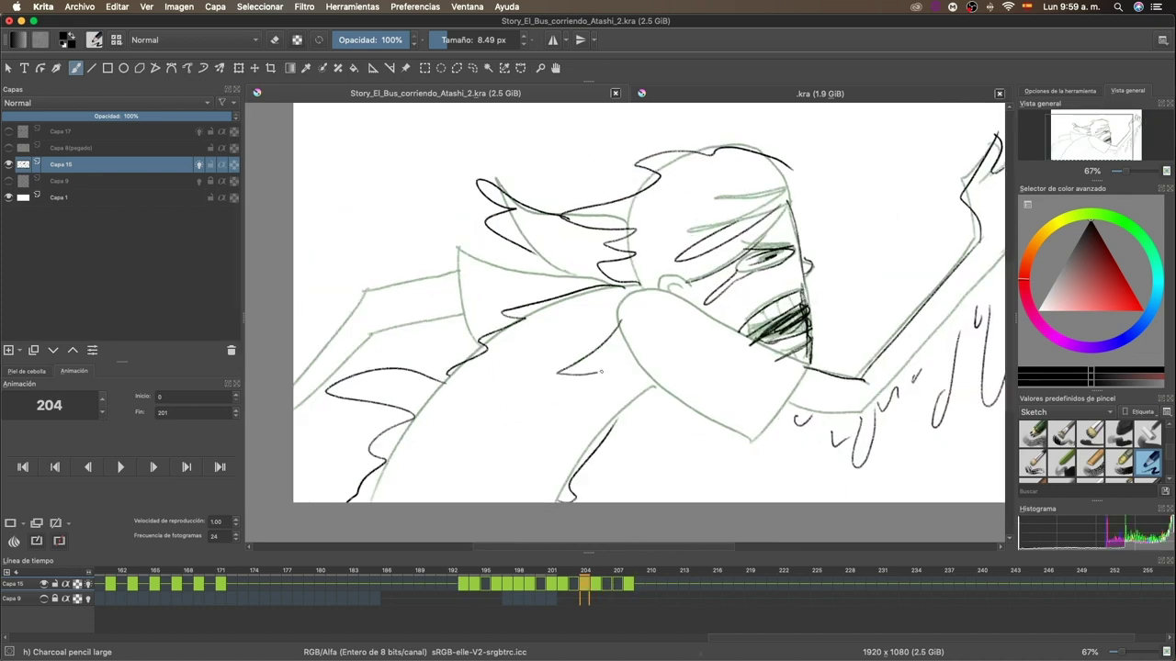
Step: Ink frame 207's head, snout and lower zigzag, then view frame 208 zoomed out
key(Right)
key(Right)
key(Right)
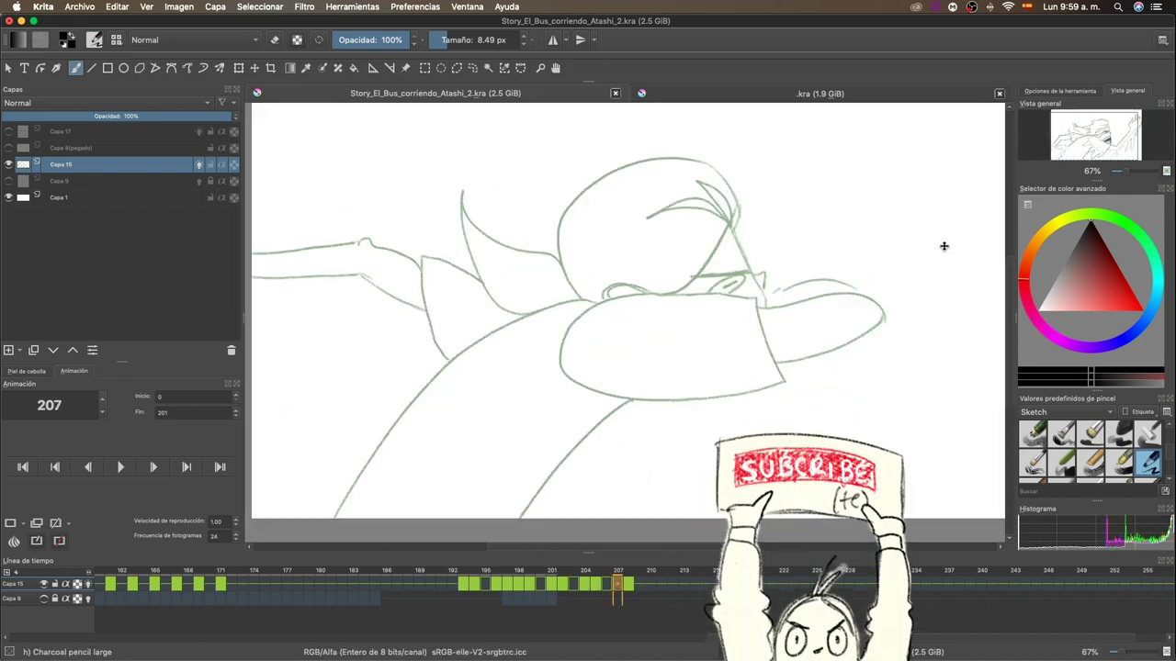
drag(570, 363, 786, 371)
drag(453, 186, 515, 308)
drag(675, 358, 762, 390)
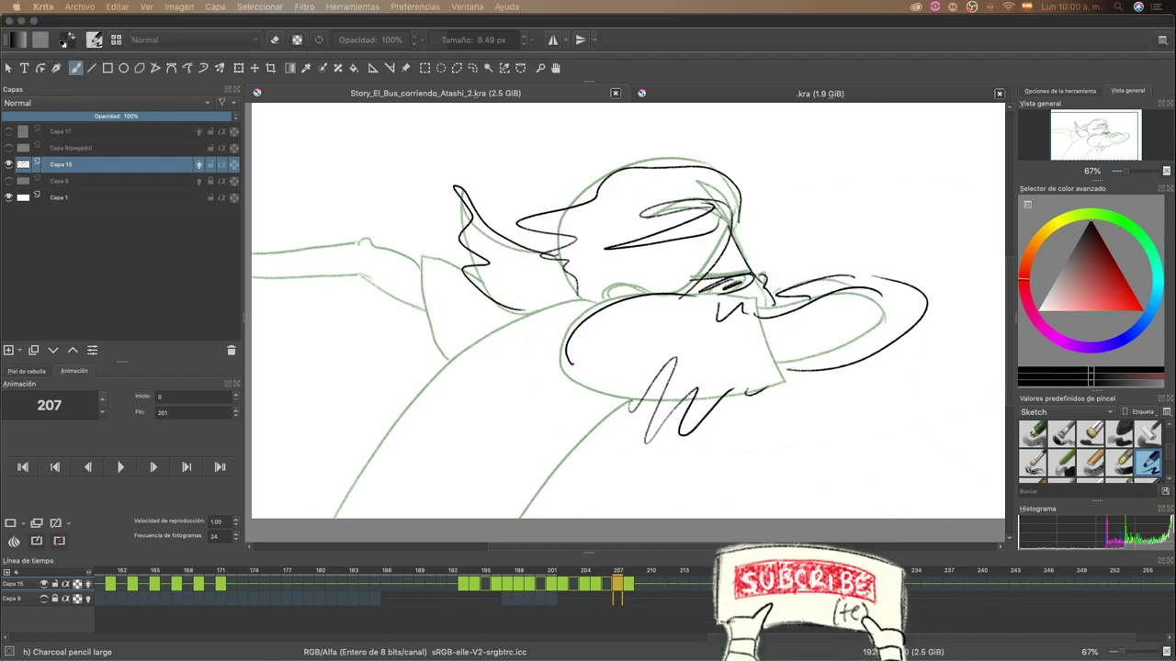
key(Right)
key(minus)
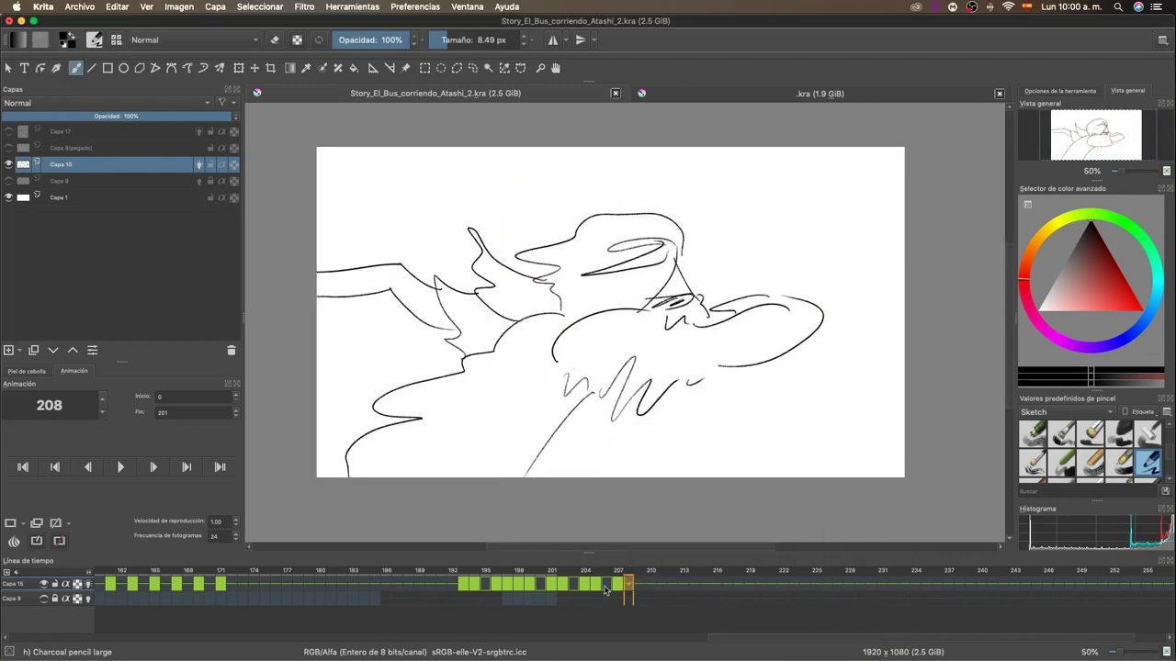
Step: Review the keyframe at frame 196 and play the animation back to check timing
click(574, 584)
click(541, 584)
right_click(530, 584)
right_click(497, 584)
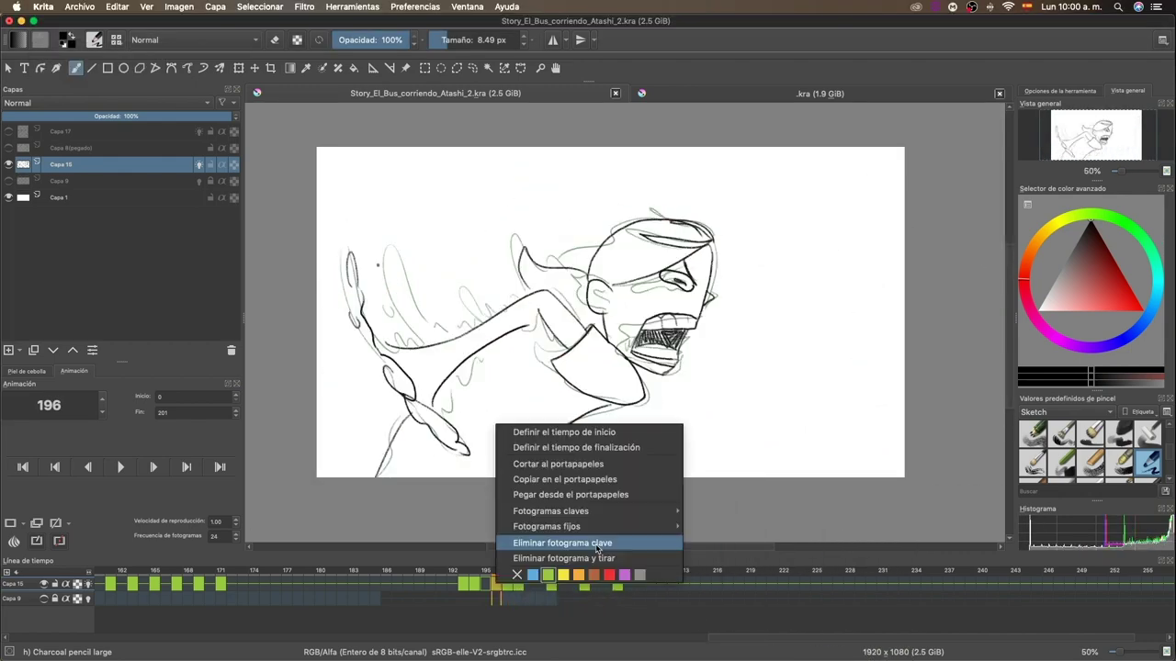
key(Escape)
click(120, 466)
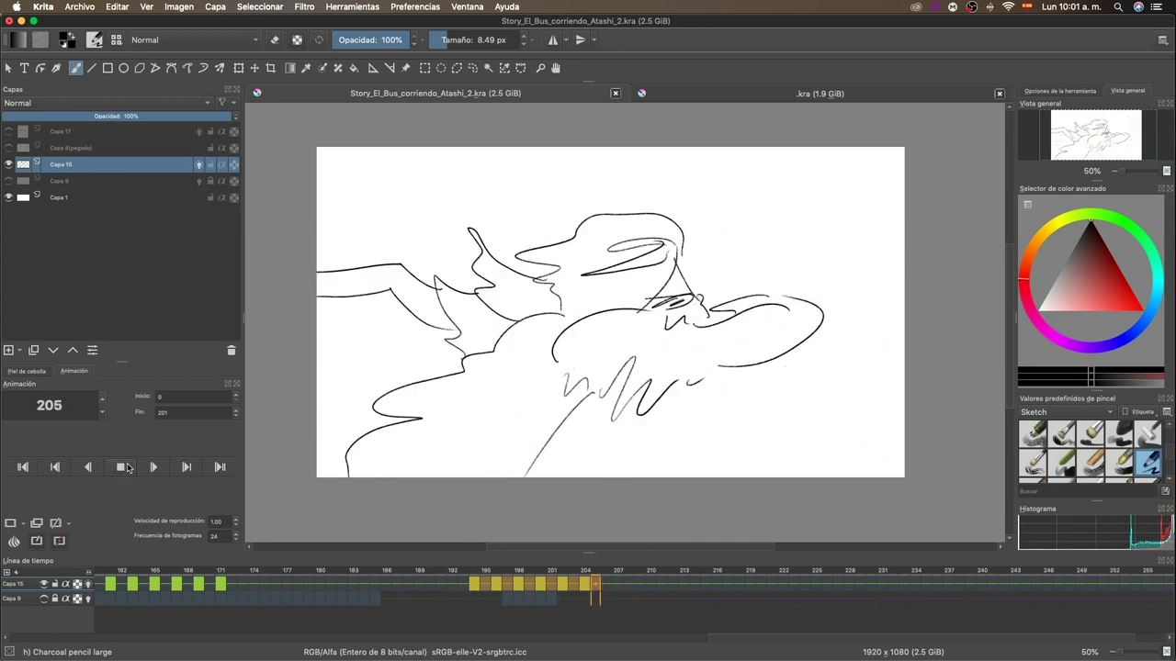
click(127, 469)
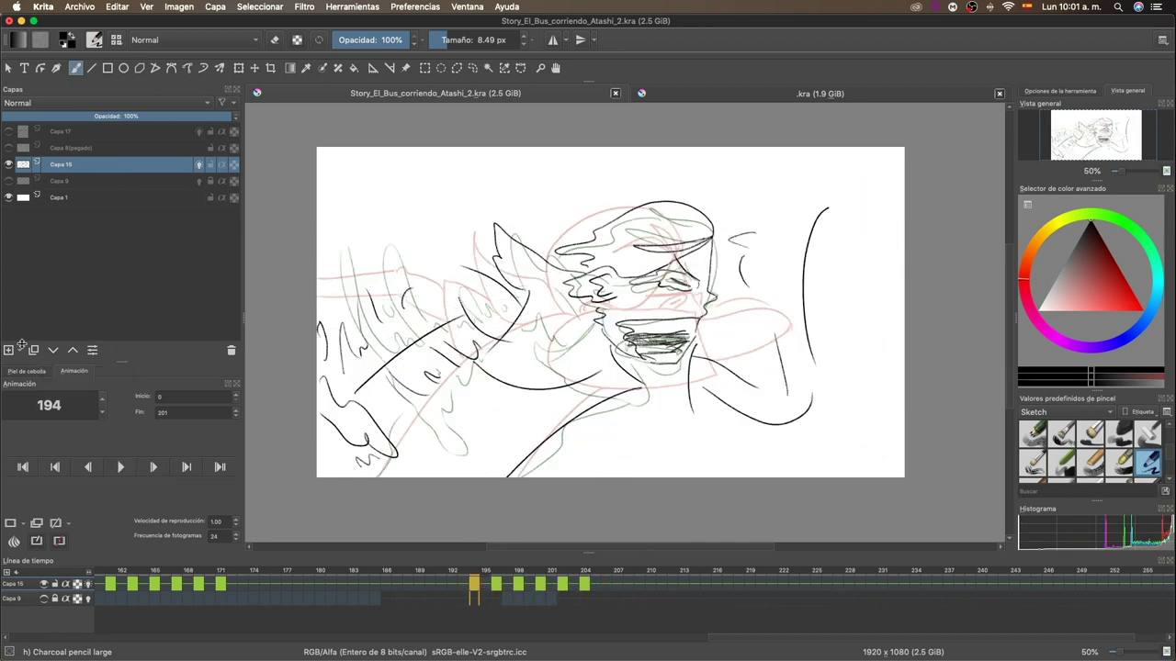
Step: Add a new layer above the ink with grey speed lines on frames 194–204, then replay them
key(Insert)
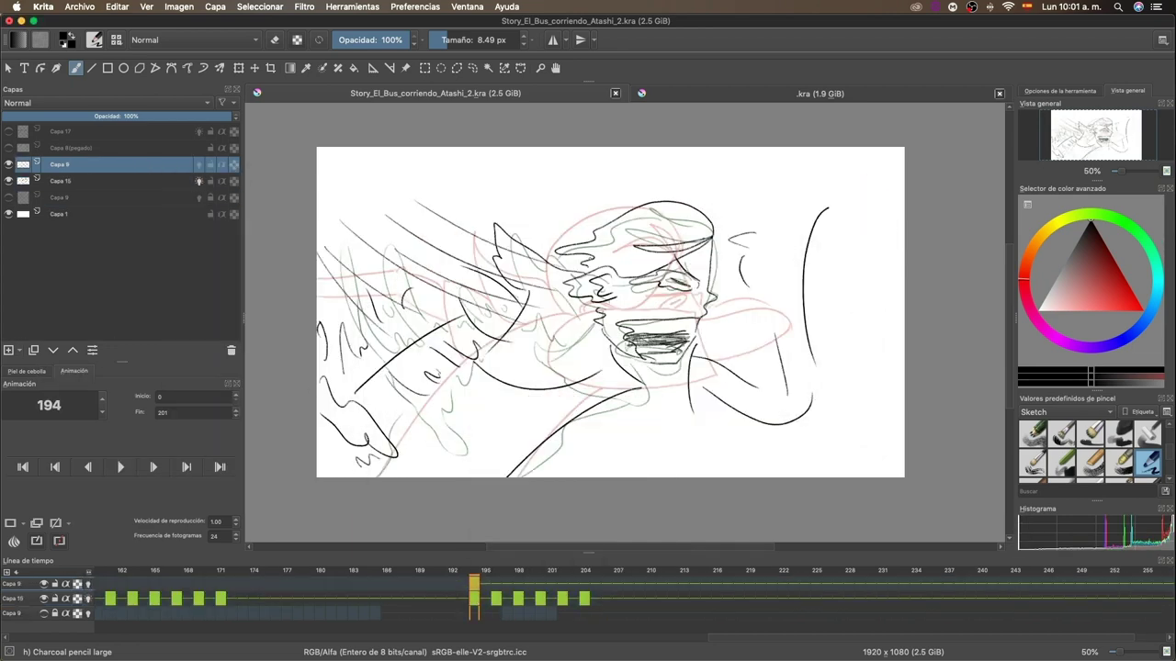
key(Right)
key(Right)
key(Right)
key(Right)
key(Right)
key(Left)
key(Left)
key(Left)
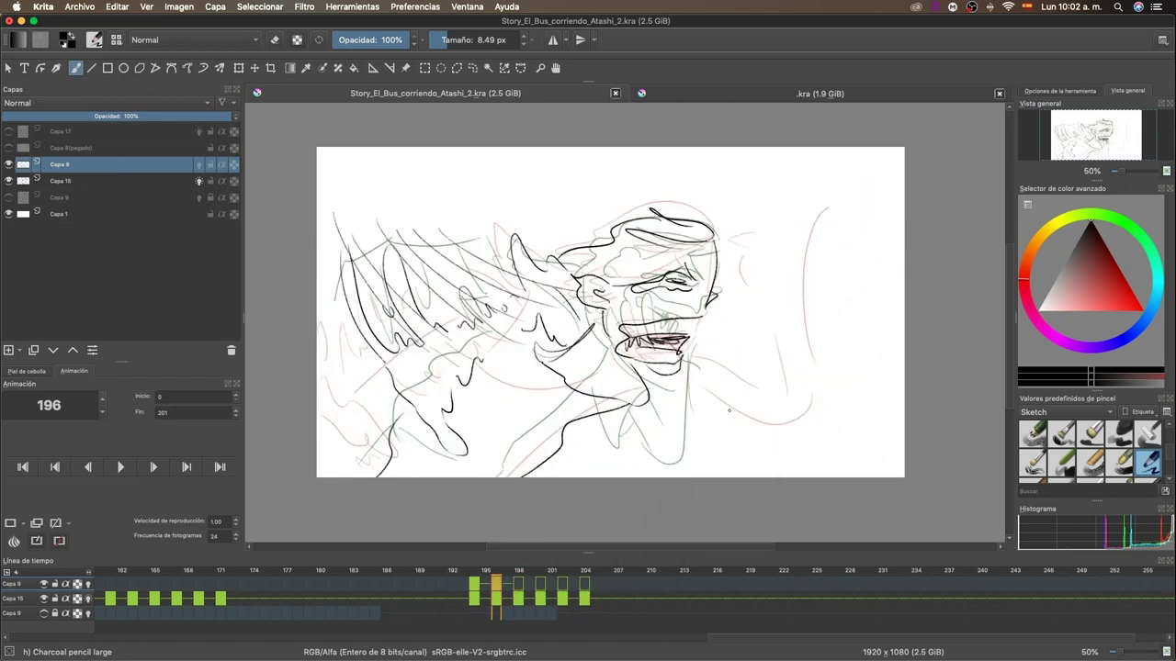
key(Right)
key(Right)
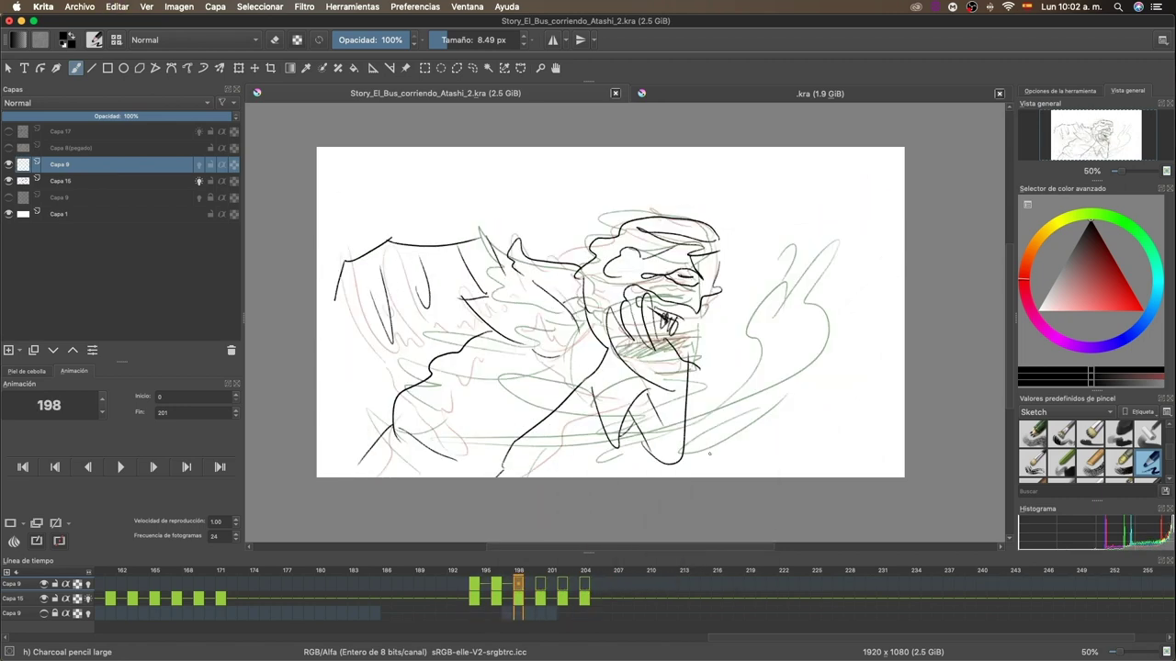
key(Right)
key(Right)
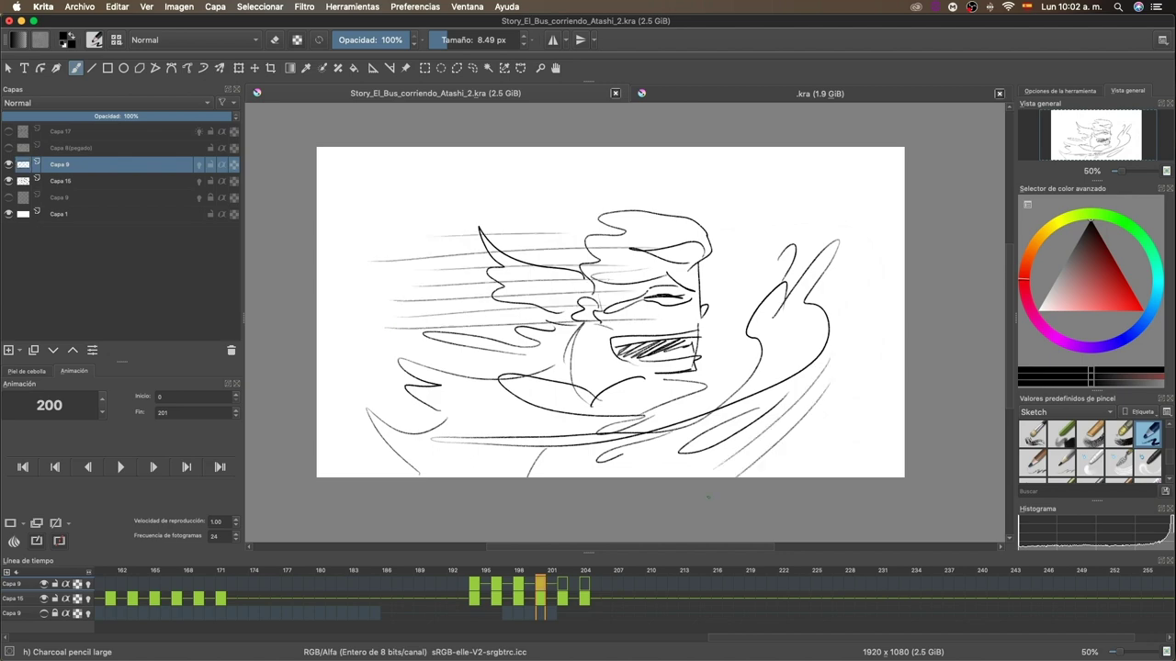
key(Right)
key(Right)
key(Right)
key(Right)
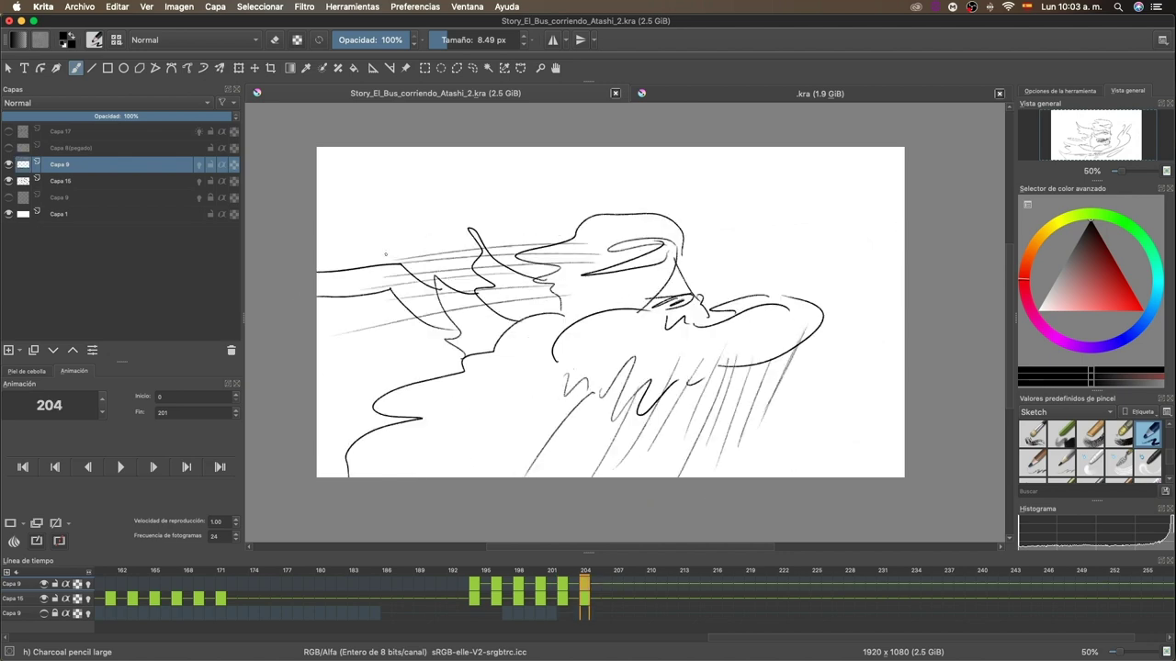
click(119, 466)
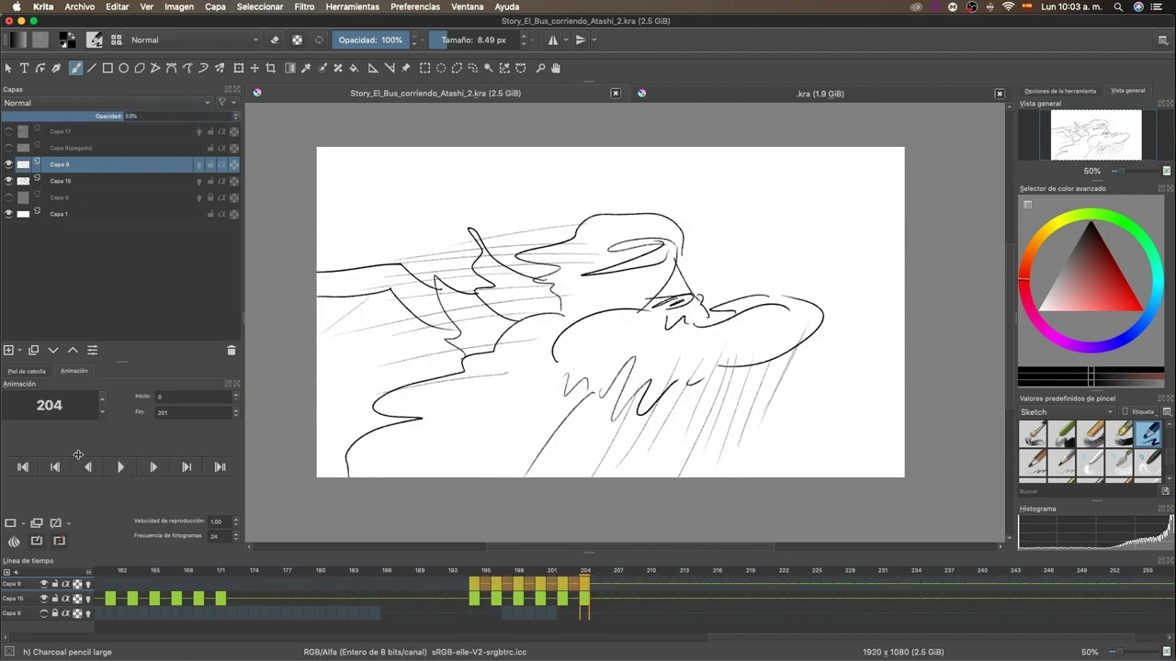
Step: Check the timeline frame options around frame 230, then play and stop the animation preview
right_click(585, 588)
click(643, 512)
right_click(871, 584)
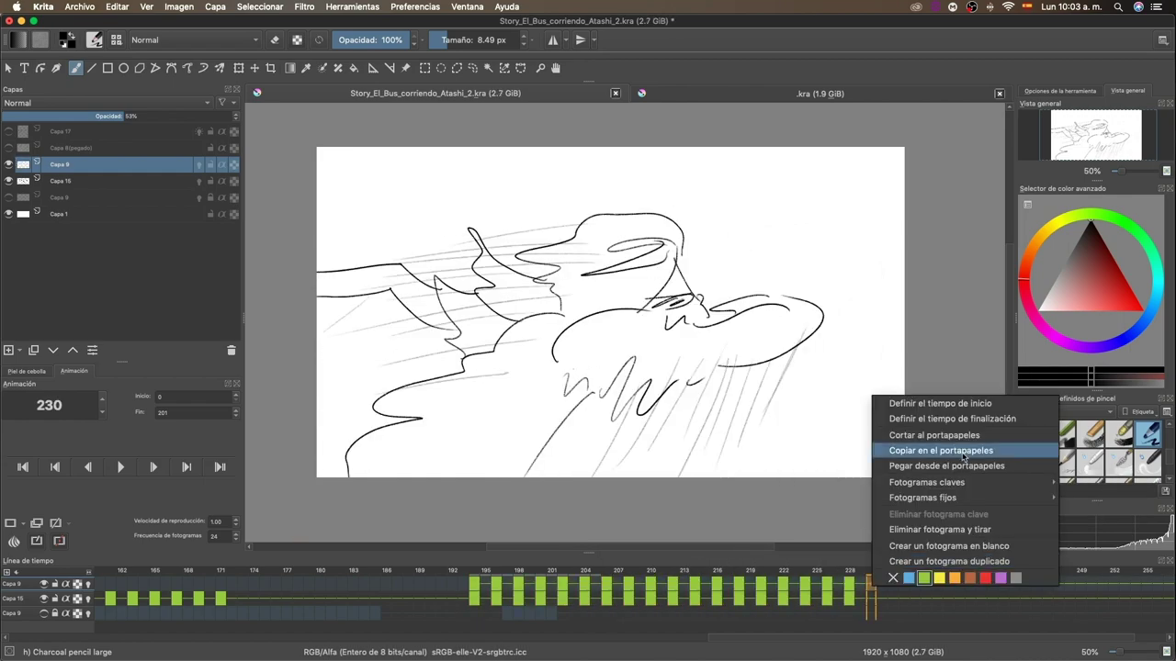
click(963, 452)
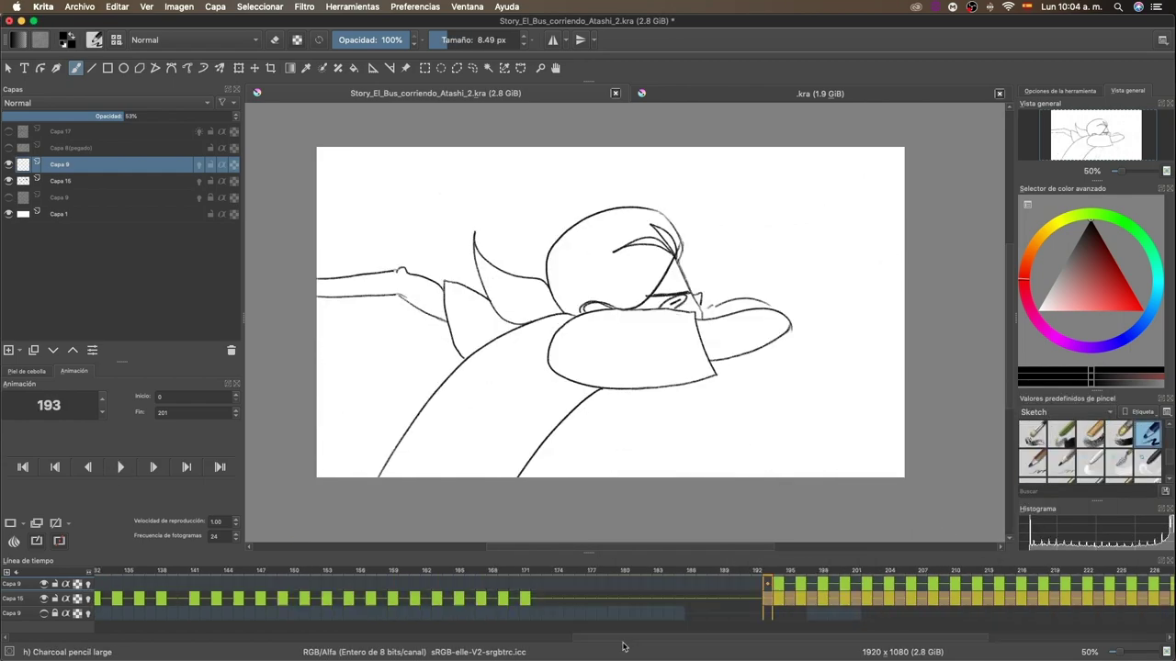
click(119, 467)
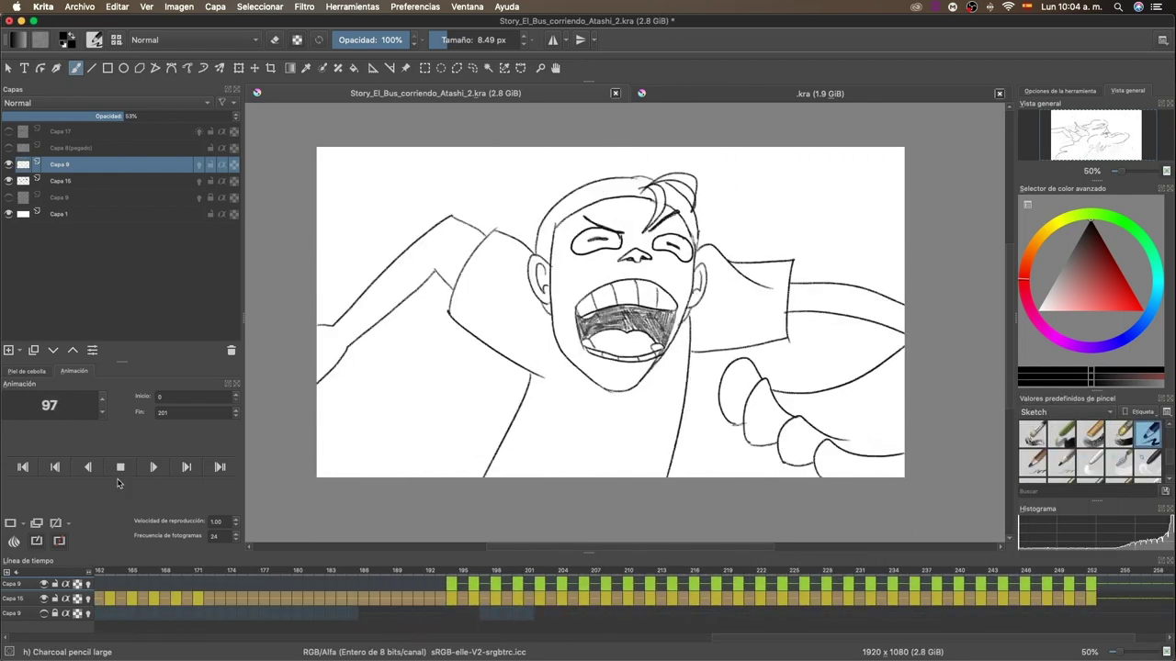
click(119, 466)
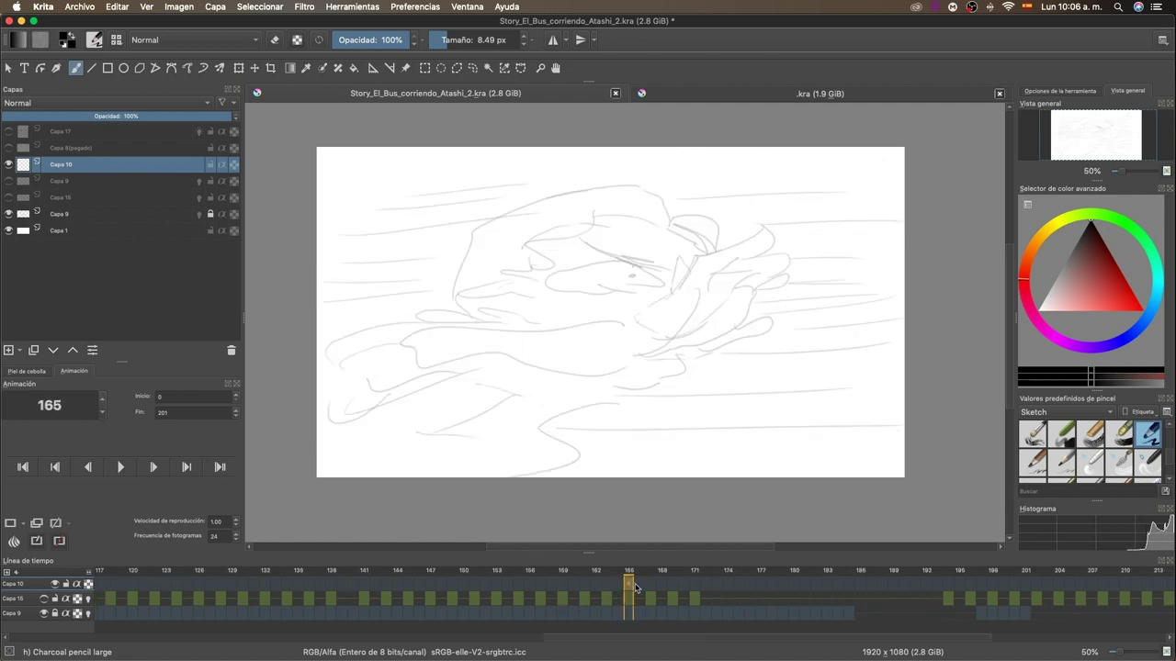
Step: Ink the boy's reaching hand on Capa 10 across frames 165–182, then play the inked frames
scroll(724, 262, up, 2)
drag(638, 358, 726, 269)
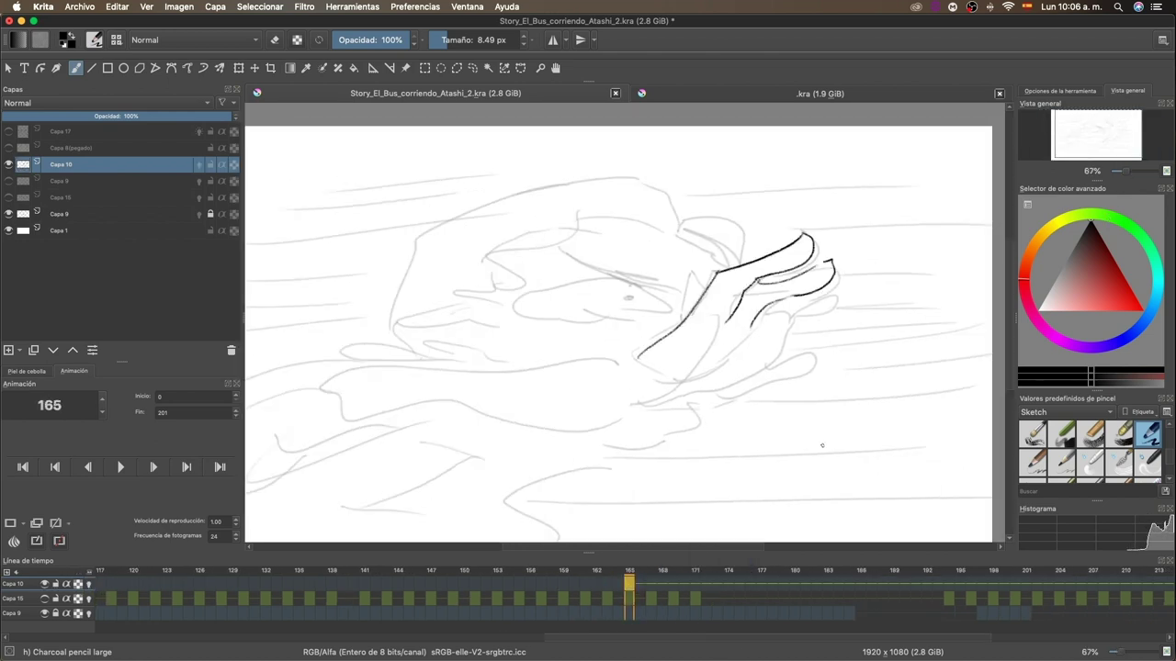
drag(812, 250, 786, 287)
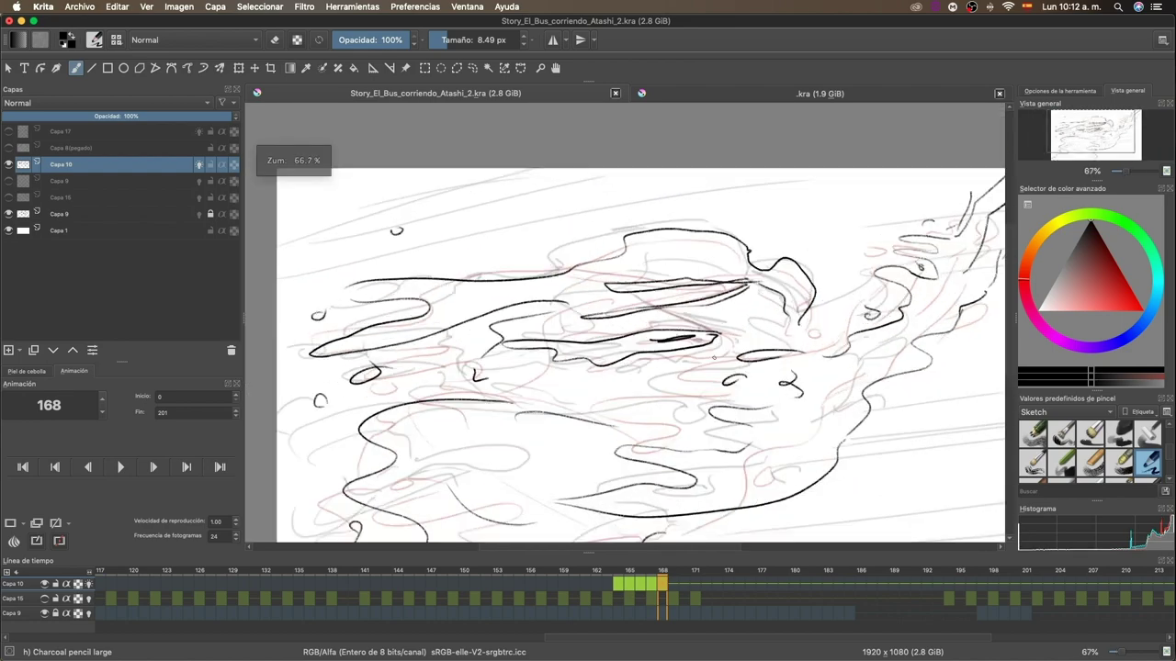
drag(677, 588, 732, 584)
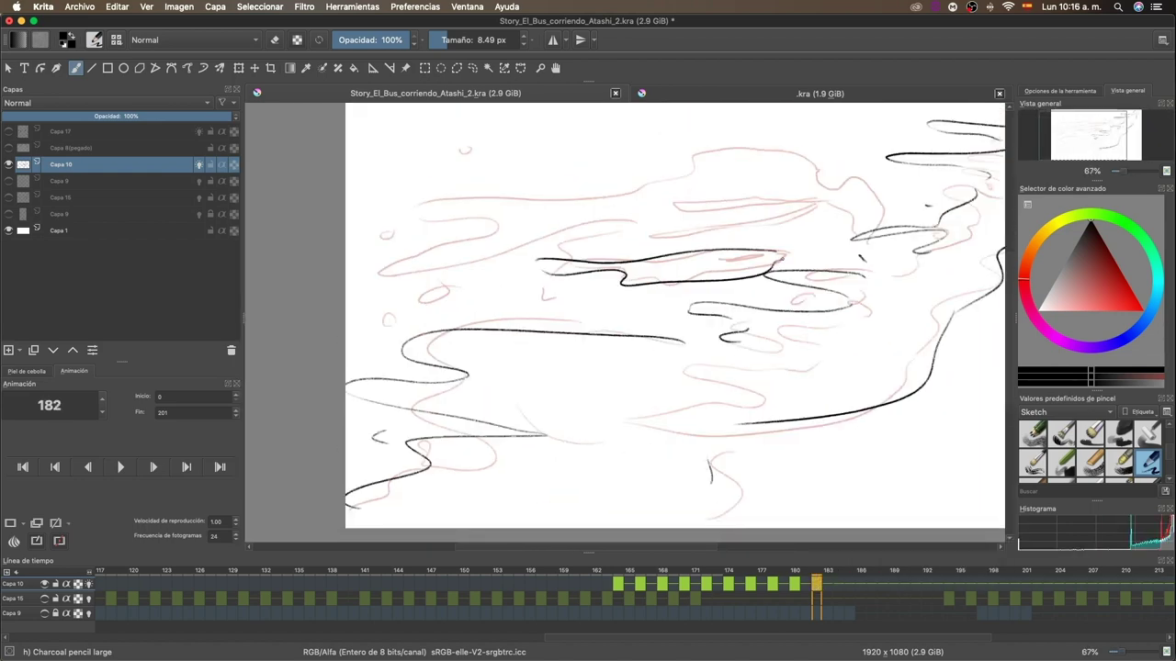
click(120, 467)
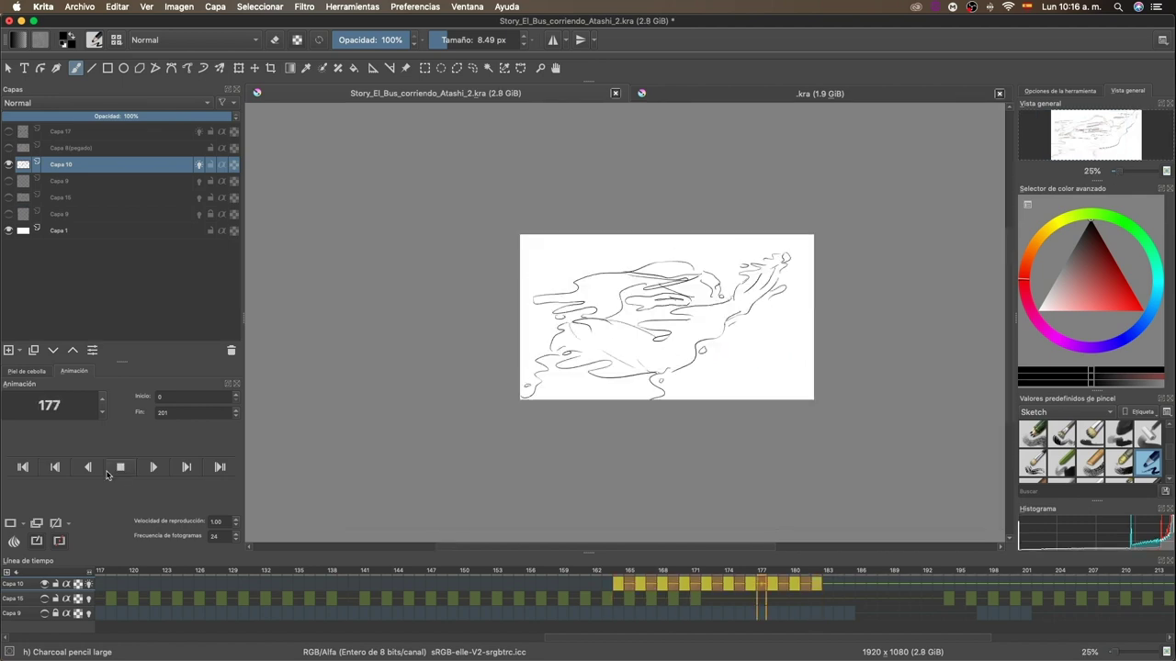
Step: On Capa 11, create duplicate frames every two frames for the speed lines
click(120, 467)
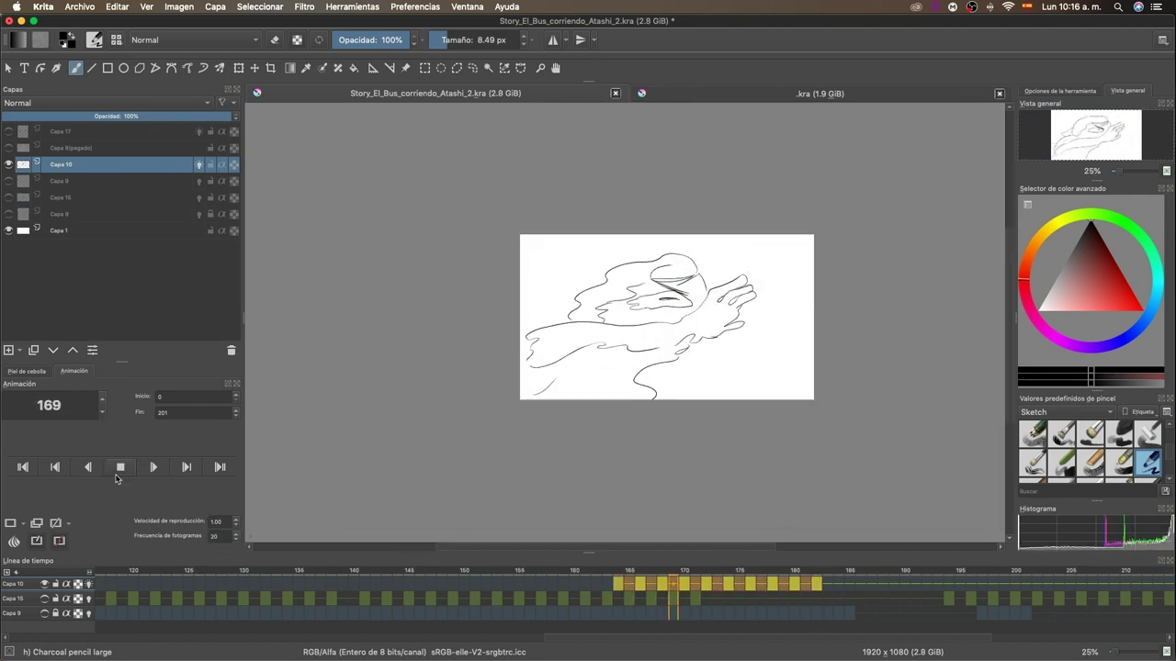
click(127, 177)
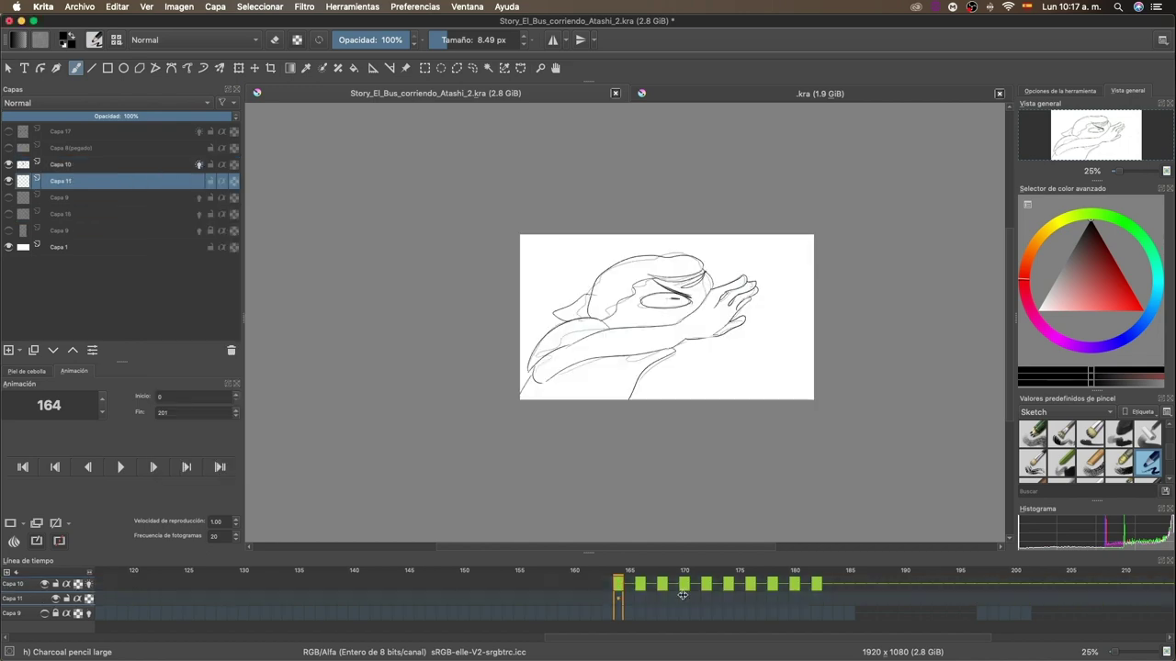
right_click(619, 598)
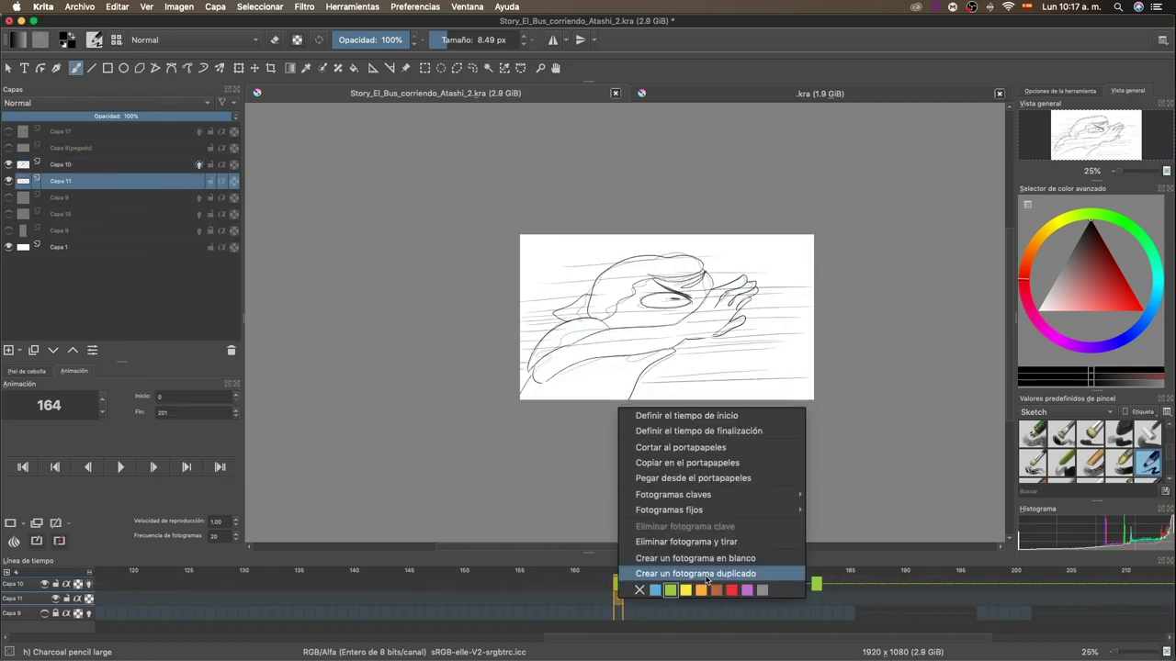
click(685, 567)
right_click(664, 598)
click(731, 567)
right_click(728, 598)
click(794, 567)
Step: Draw speed-line streaks on frames 166 through 180 and play them back
click(640, 598)
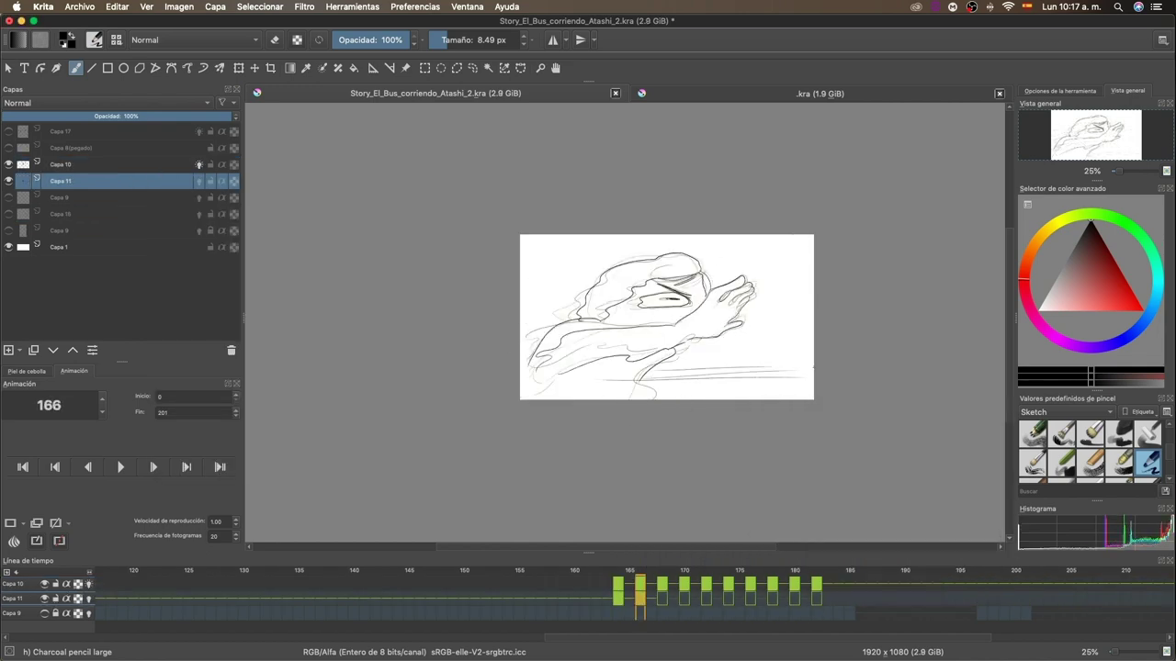
click(684, 598)
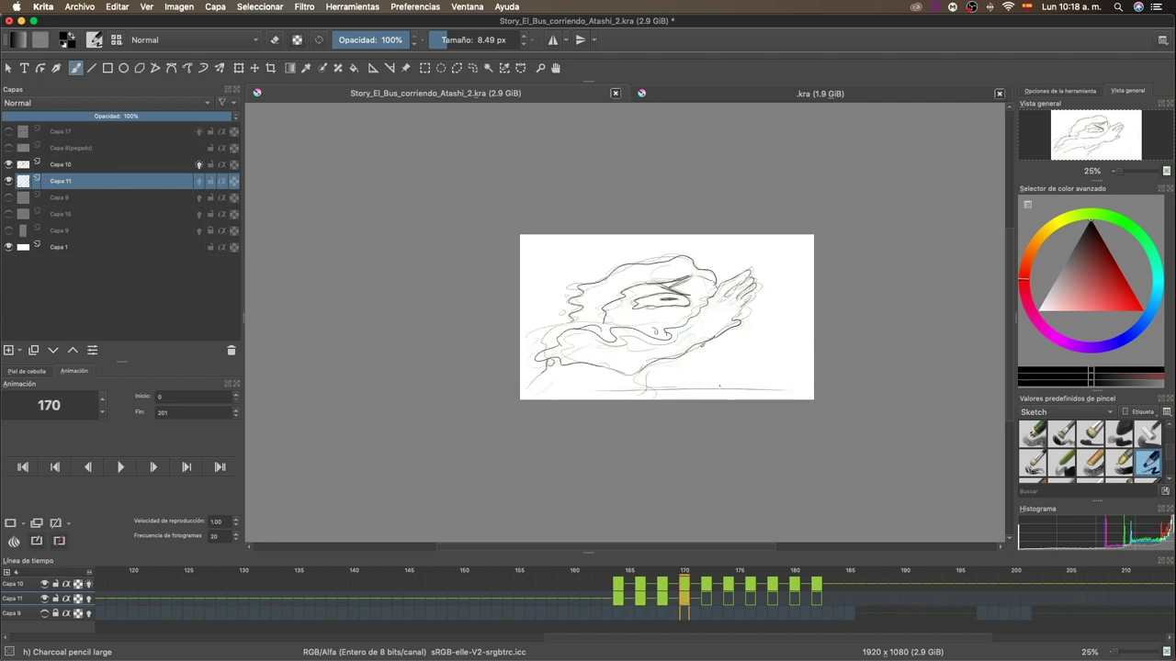
click(707, 598)
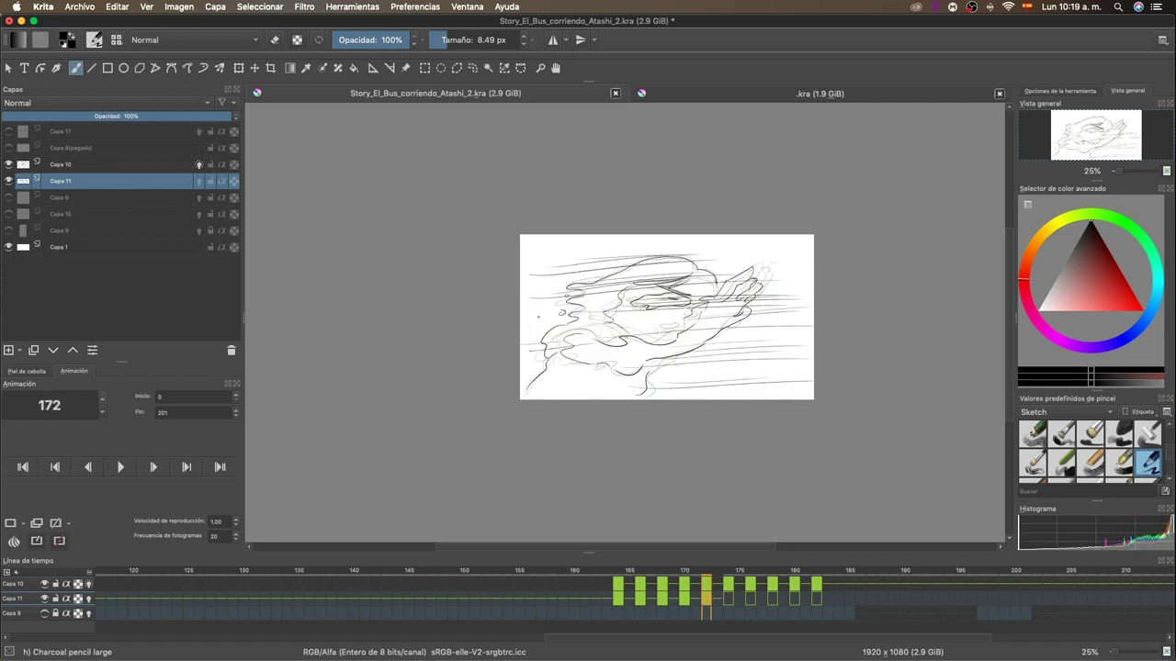
click(729, 598)
click(750, 598)
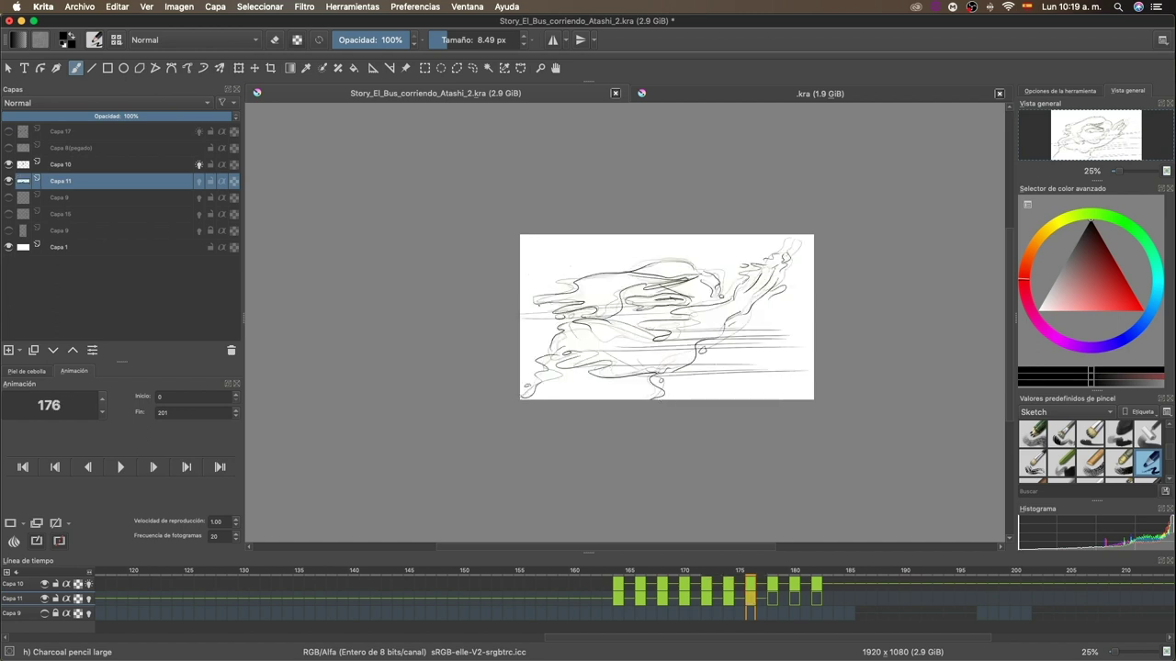
click(718, 598)
click(773, 598)
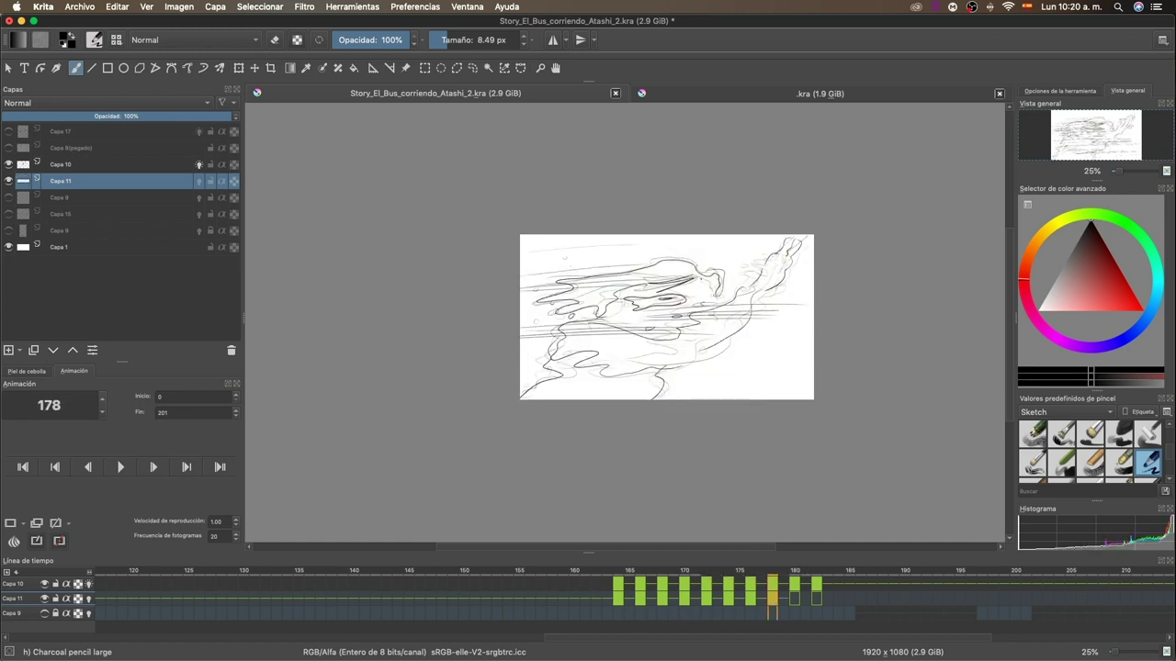
click(794, 598)
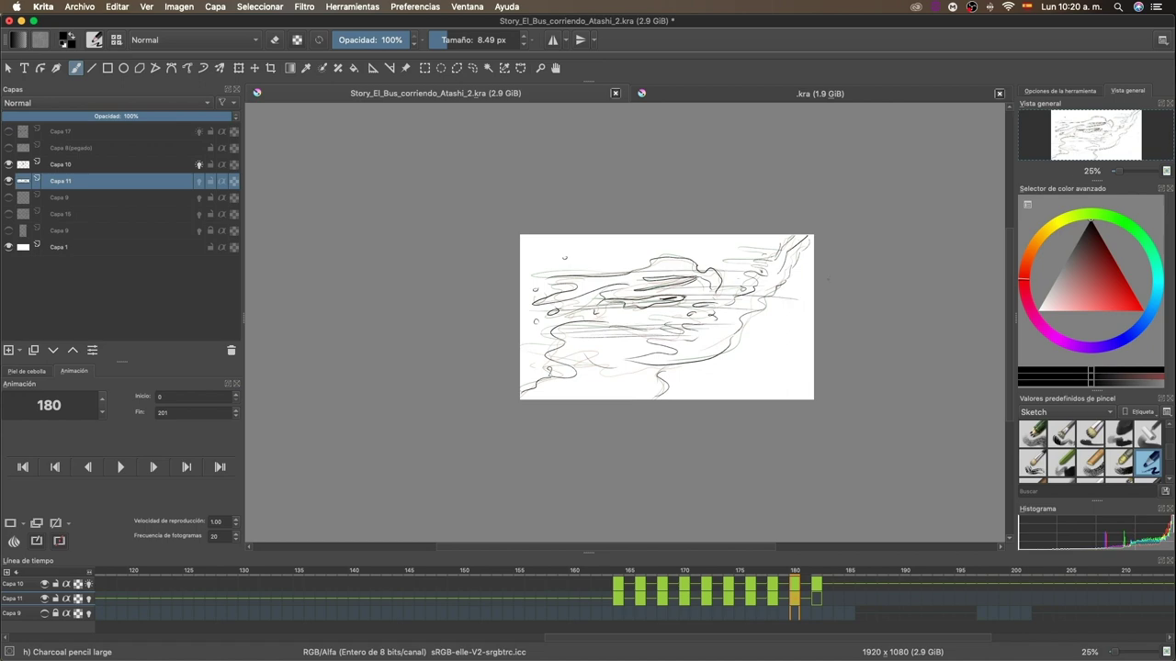
click(120, 466)
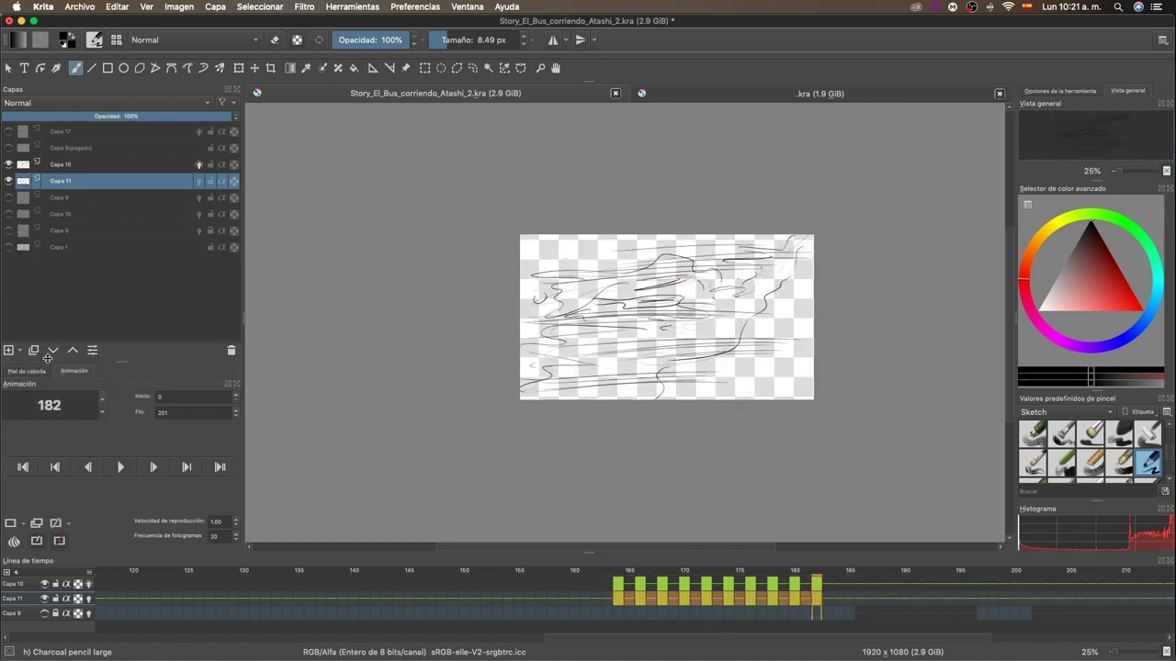
Step: Render the animation frames via File > Render Animation
click(79, 6)
click(101, 229)
click(708, 438)
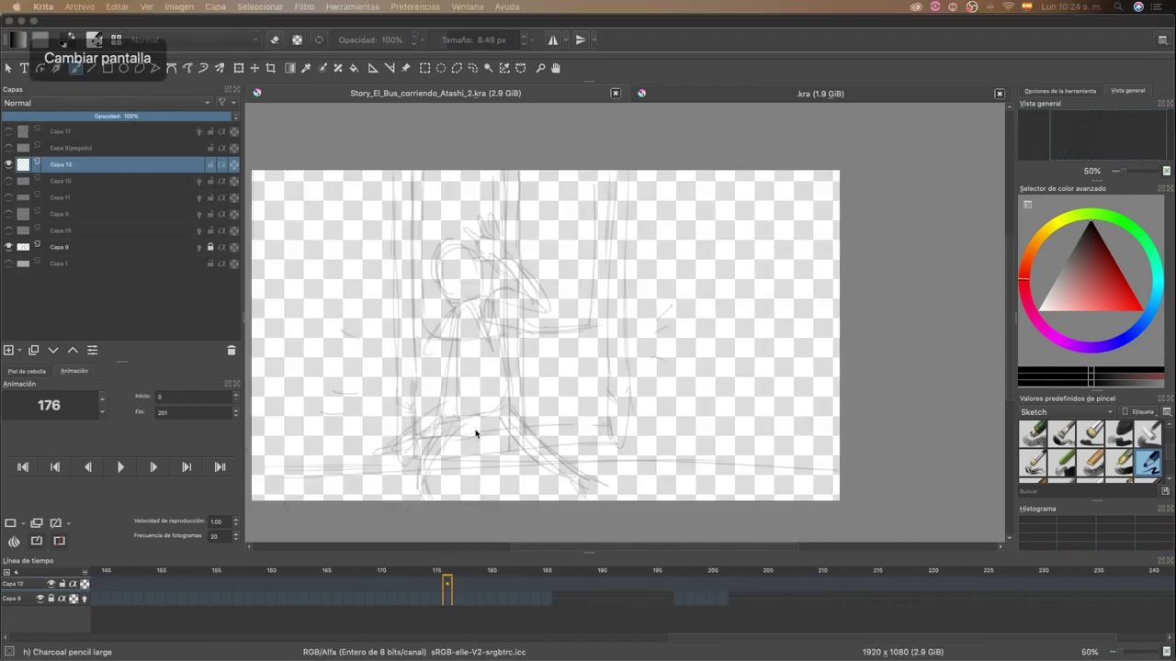
Step: Create a blank frame at 174 on Capa 12 and ink the lunging figure's left edge
right_click(425, 580)
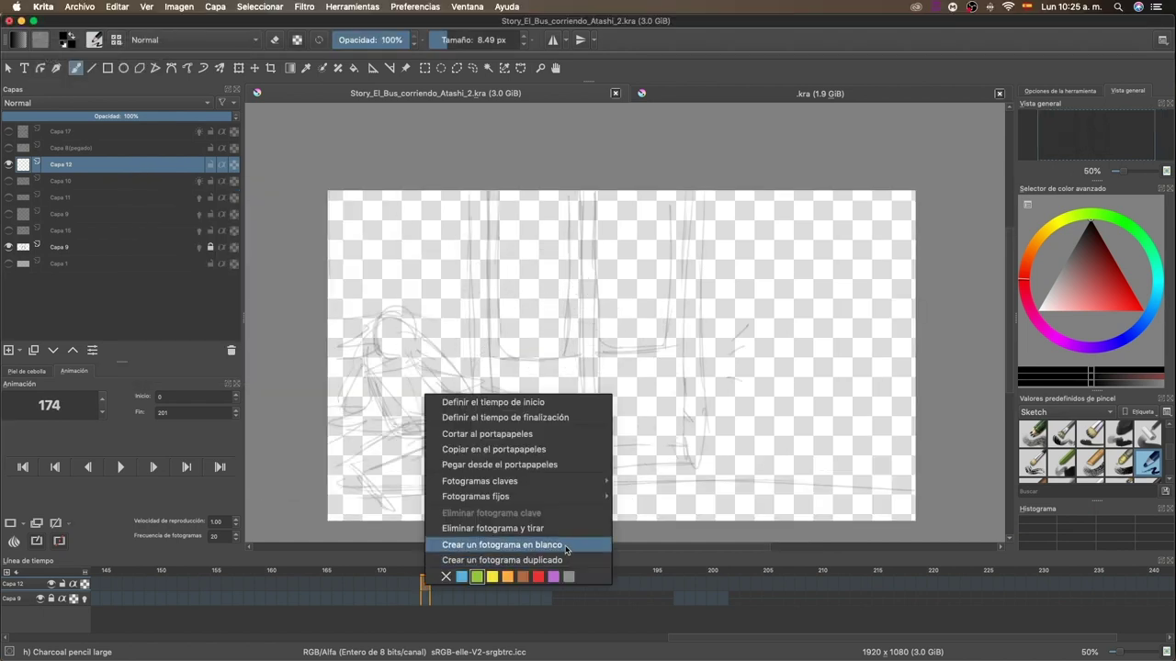
click(565, 546)
scroll(442, 328, up, 1)
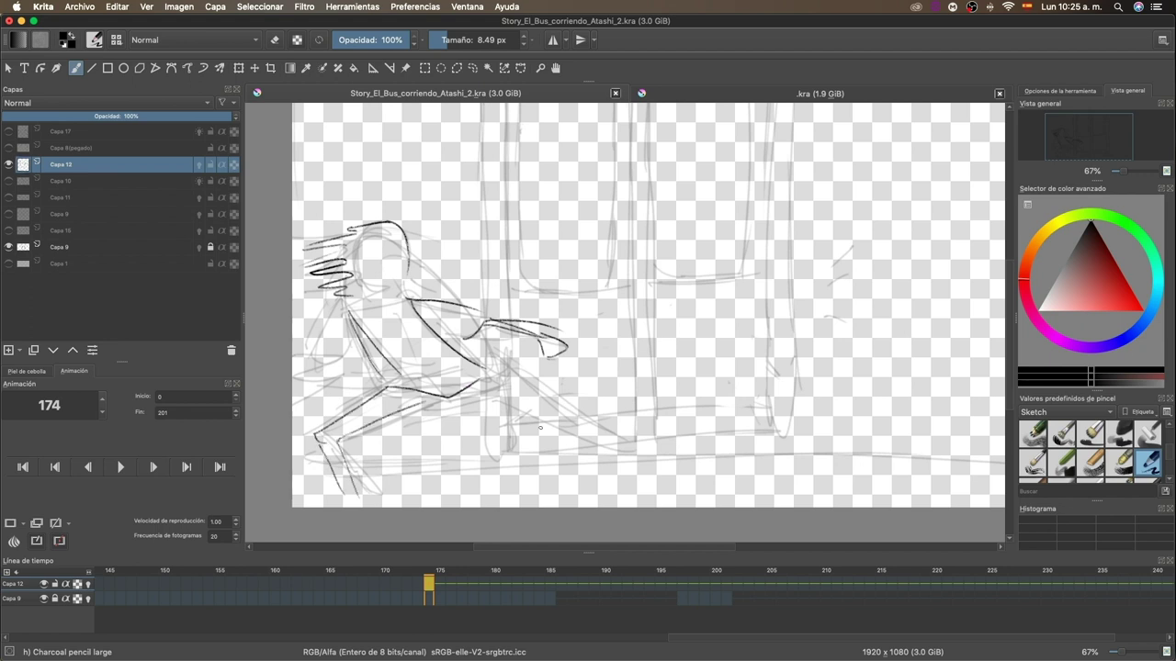
drag(314, 344, 300, 381)
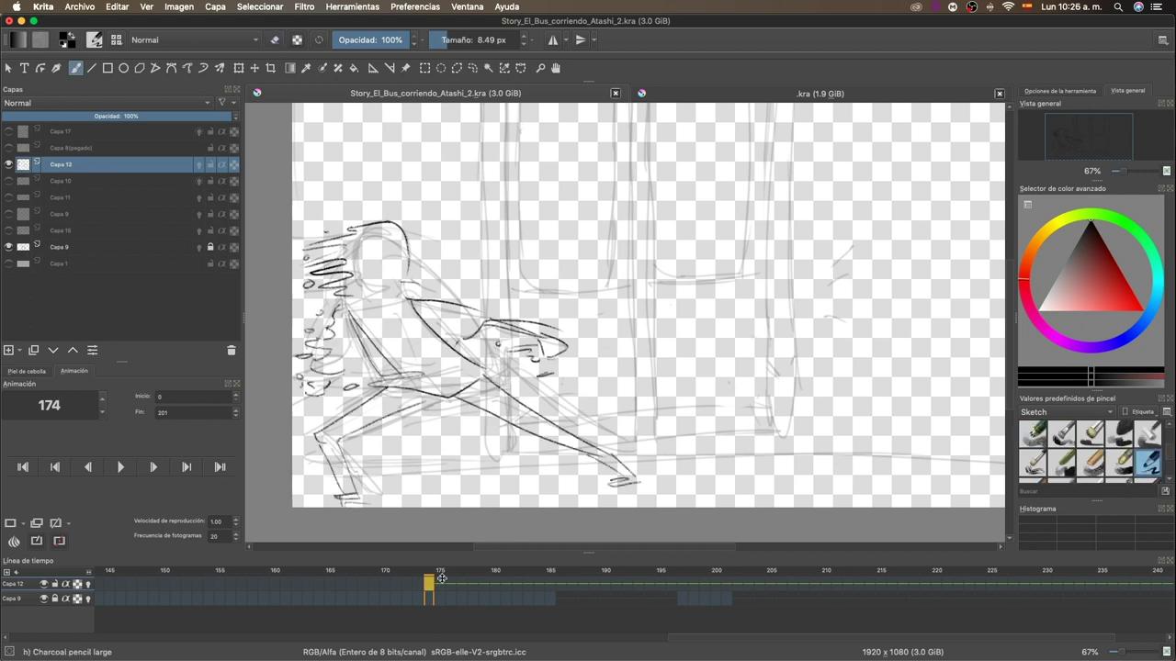
Step: Ink the lunging body outline and raised arm with hand on frame 175
click(441, 581)
drag(497, 324, 443, 366)
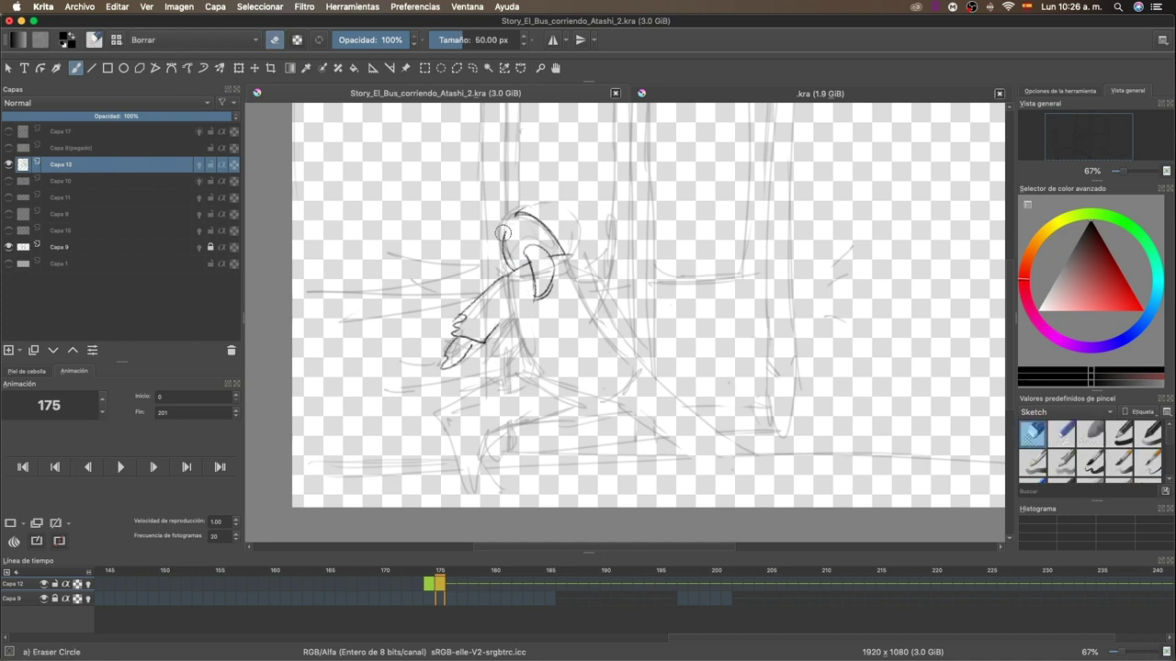
drag(516, 217, 471, 296)
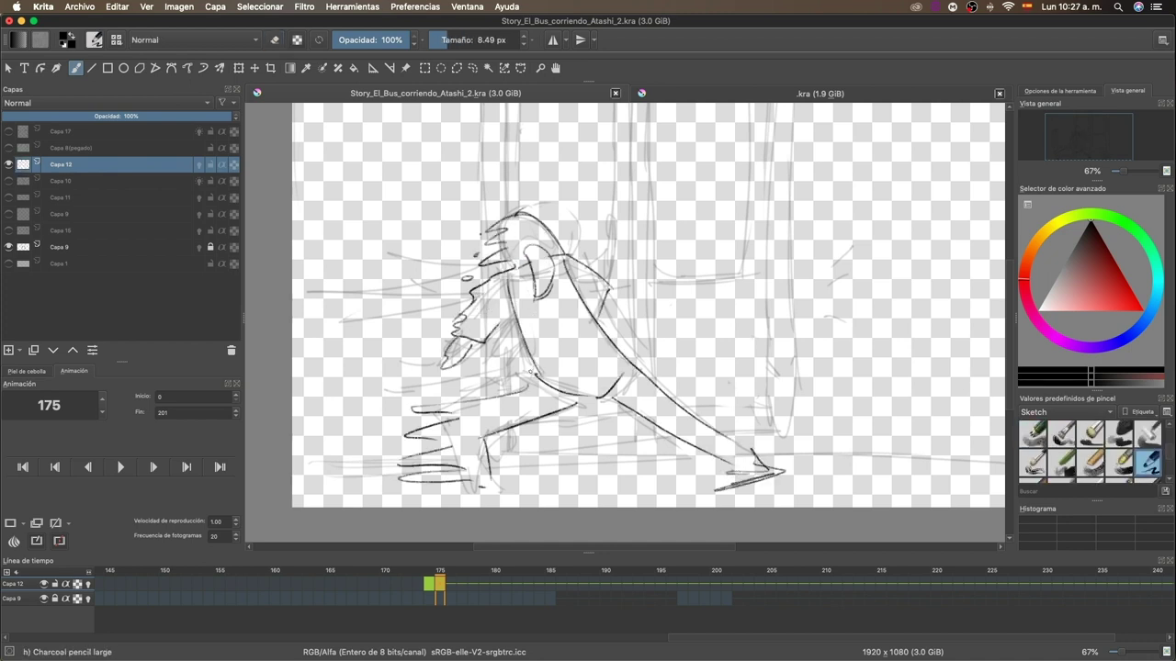
key(period)
key(comma)
drag(613, 239, 660, 331)
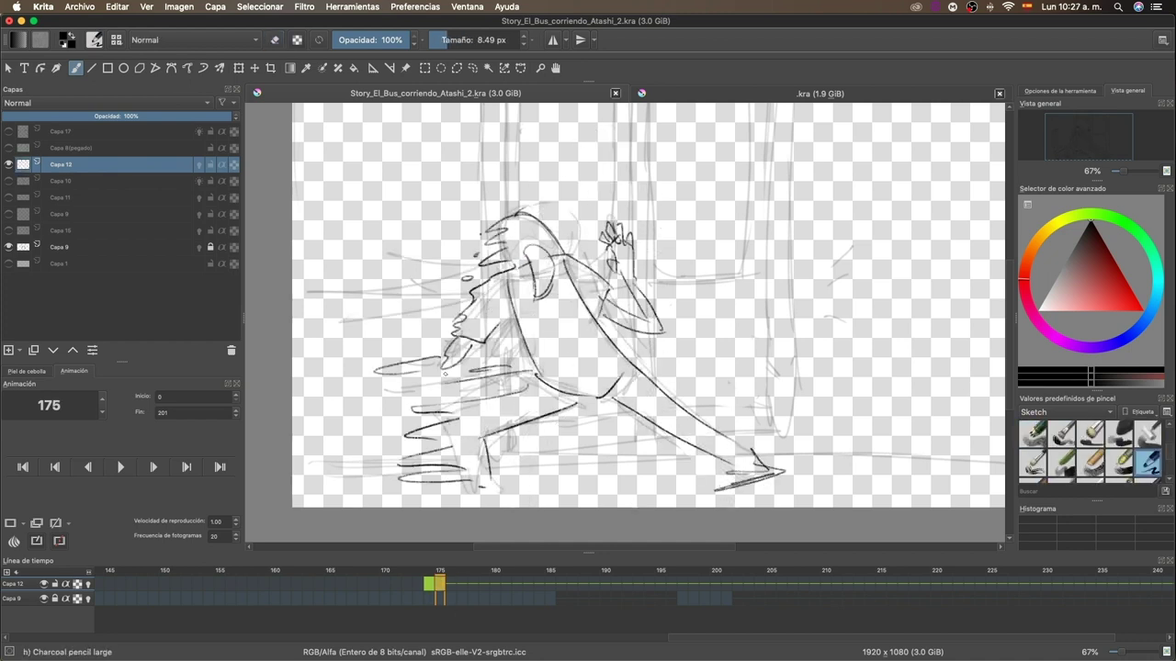
key(comma)
click(450, 584)
Step: Add a blank frame at 176 and ink the boy's head and raised-hand fingers
right_click(452, 592)
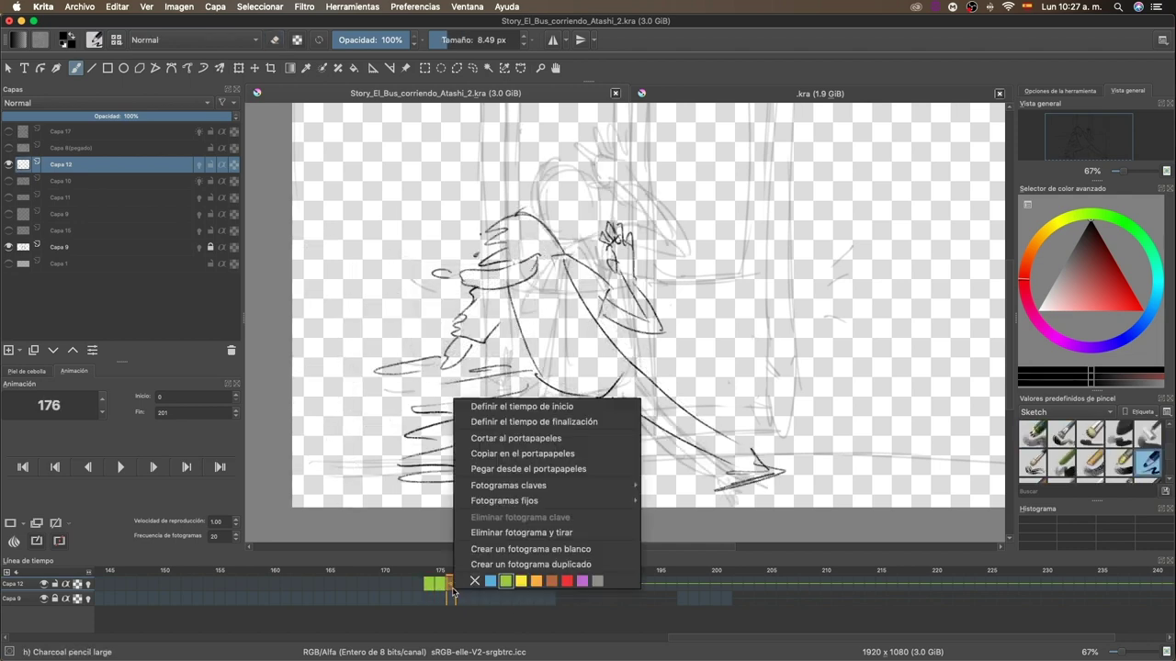
click(530, 549)
drag(540, 180, 559, 196)
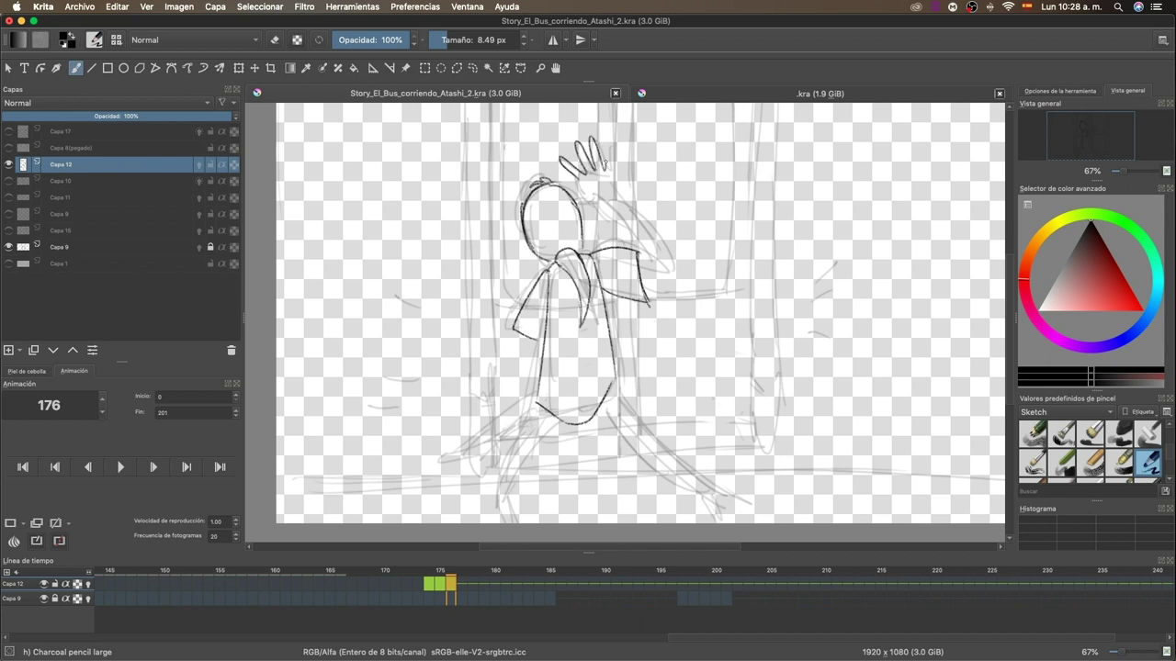
key(ctrl+z)
drag(562, 173, 610, 147)
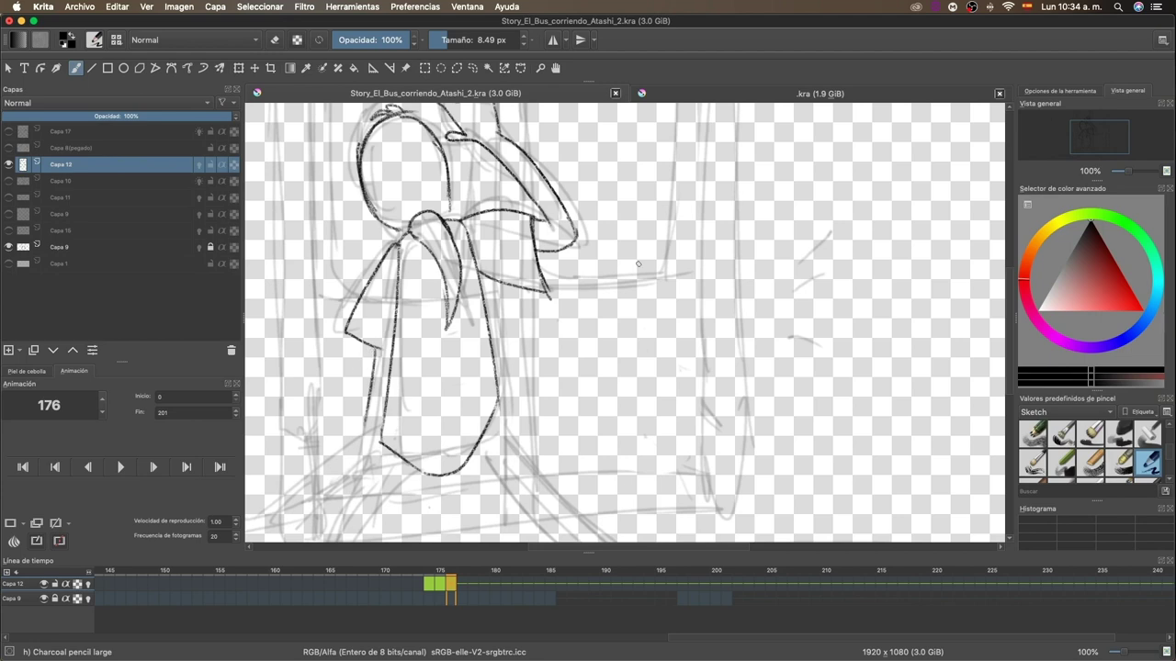
Step: Clean up frame 176 with the circle eraser and ink the leg below the shirt
scroll(638, 263, down, 3)
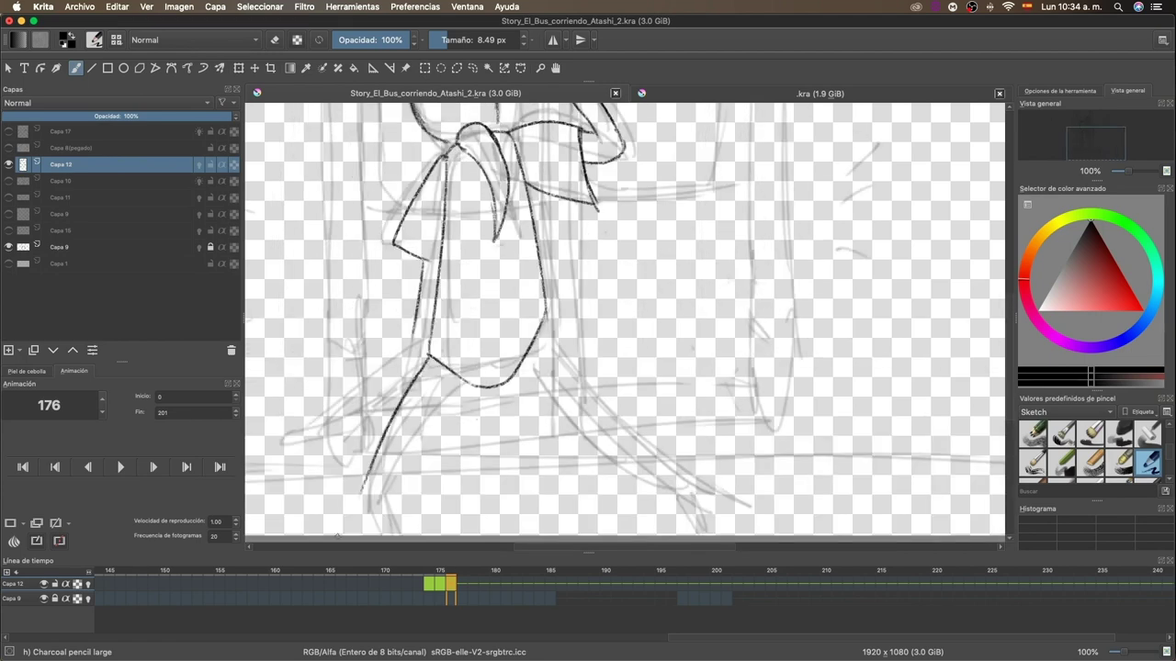
scroll(495, 333, down, 2)
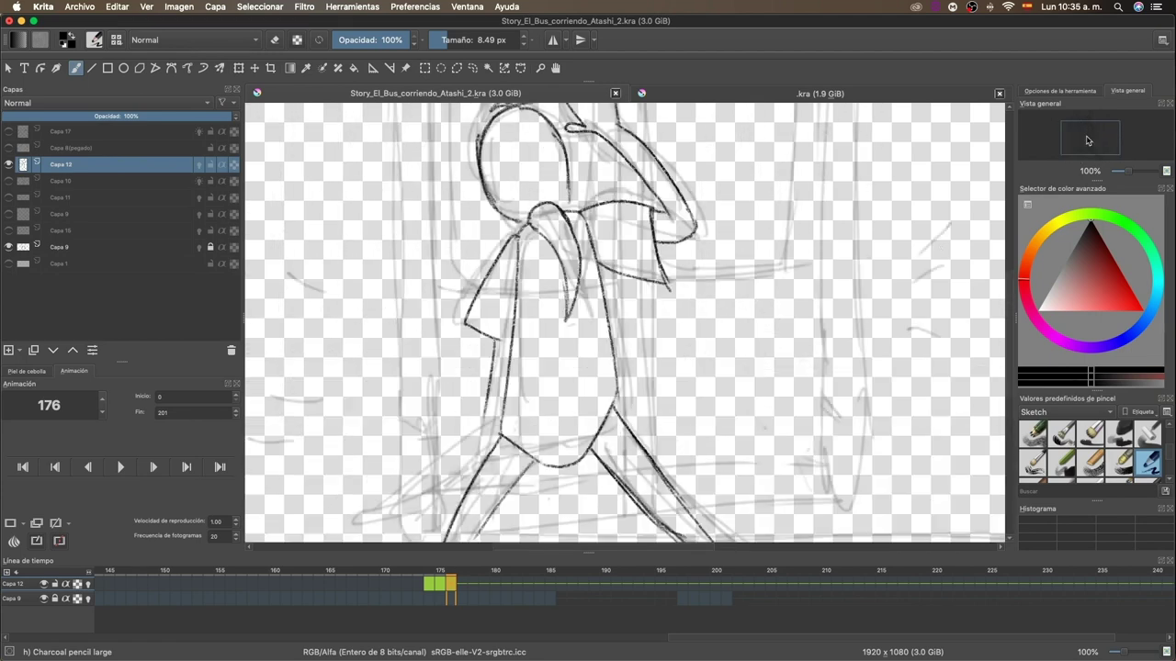
click(1032, 432)
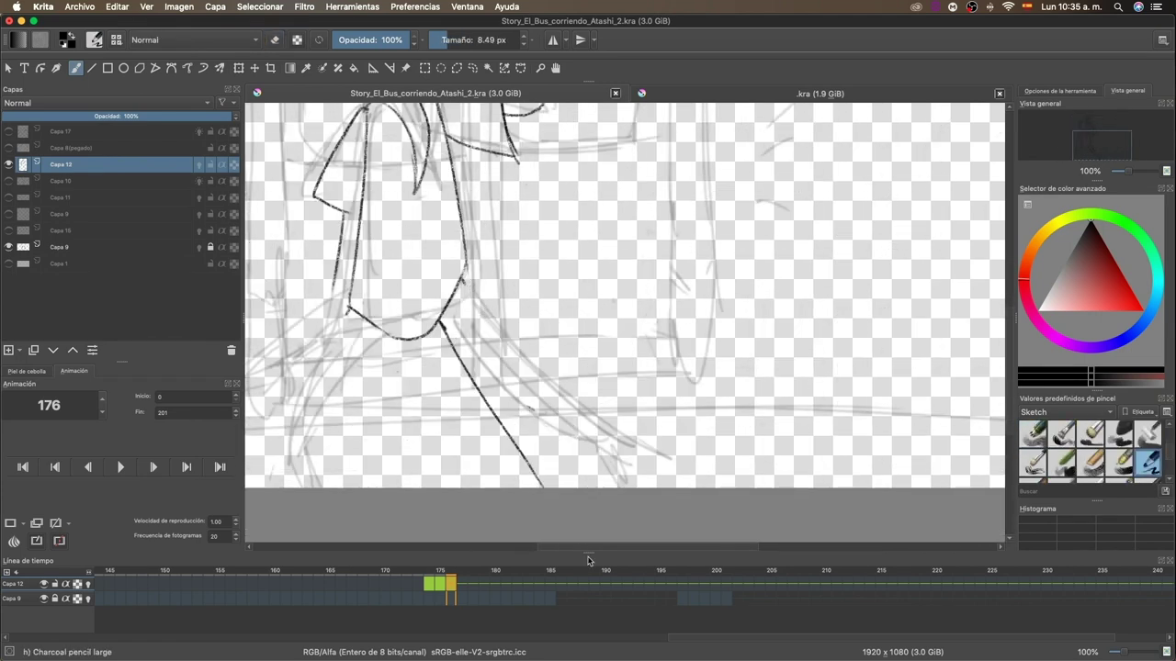
key(/)
click(1088, 151)
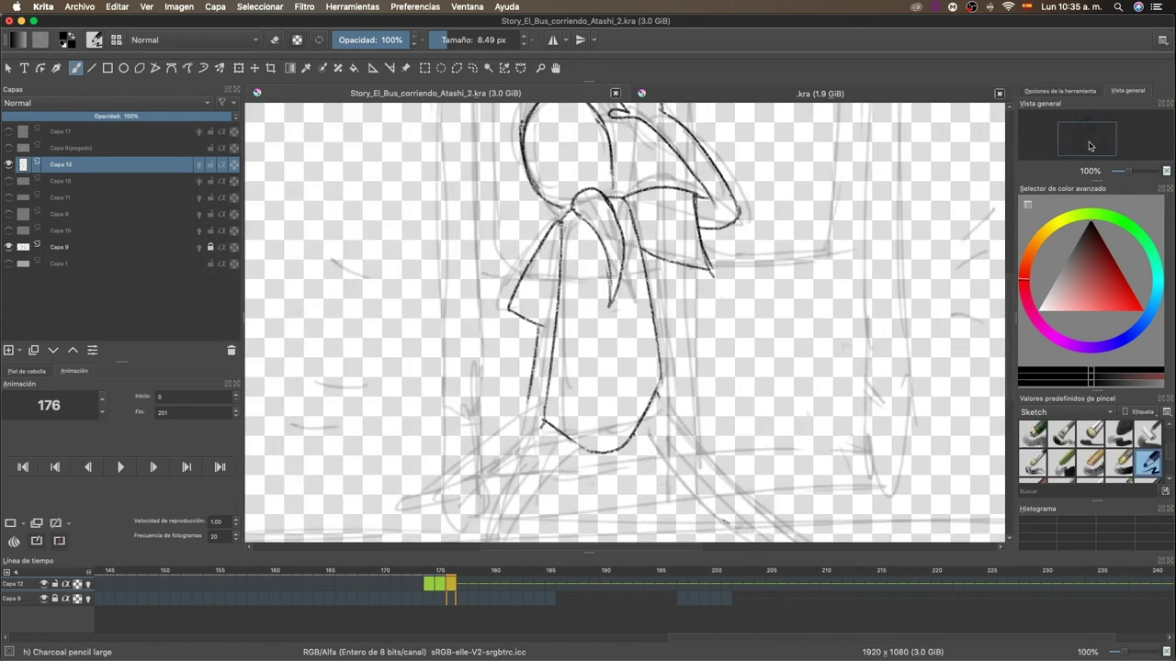
drag(551, 356, 461, 430)
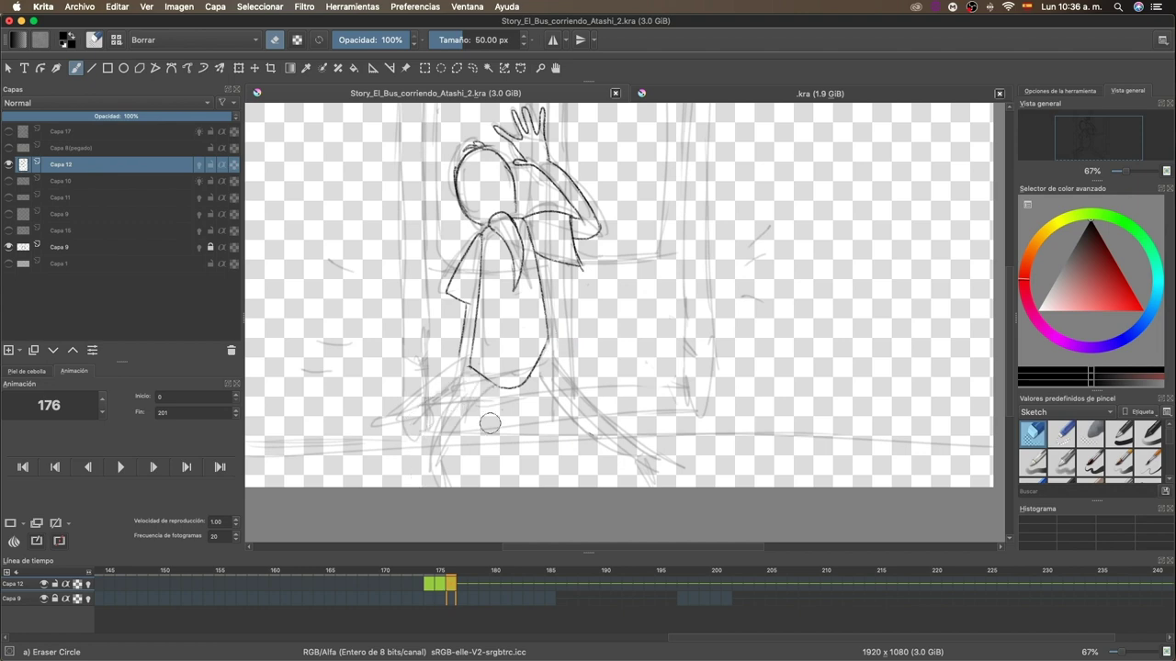
key(/)
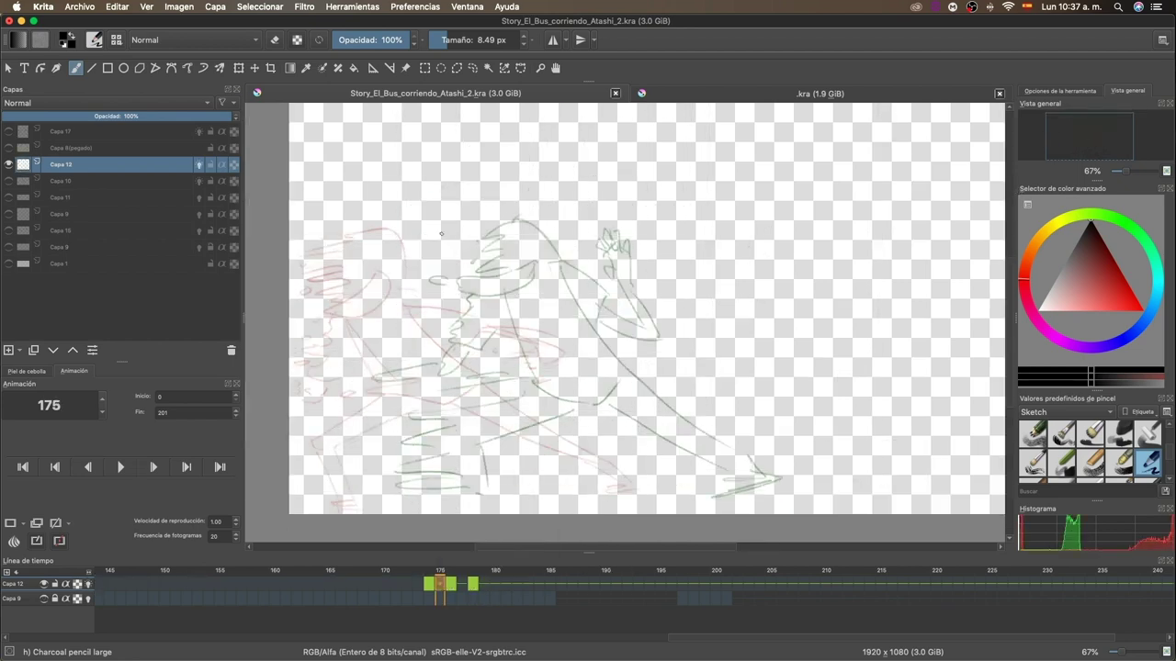
Step: Ink the arm, hatching and legs on frame 175, then clear and re-ink frame 177's head
drag(441, 234, 452, 269)
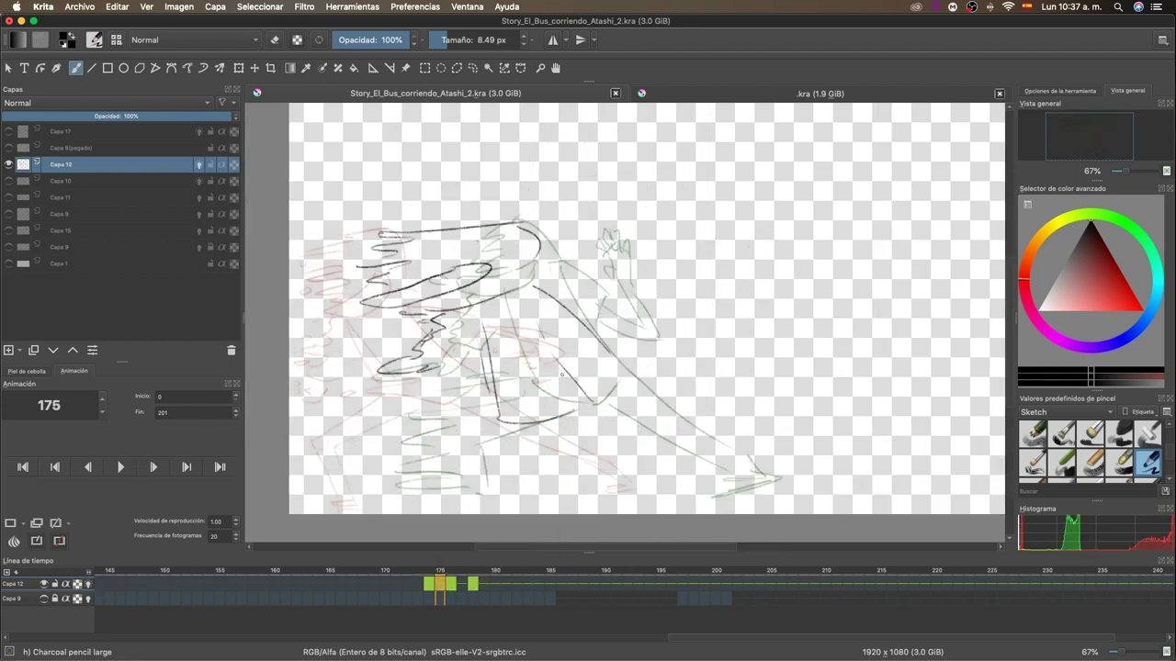
drag(496, 395, 315, 450)
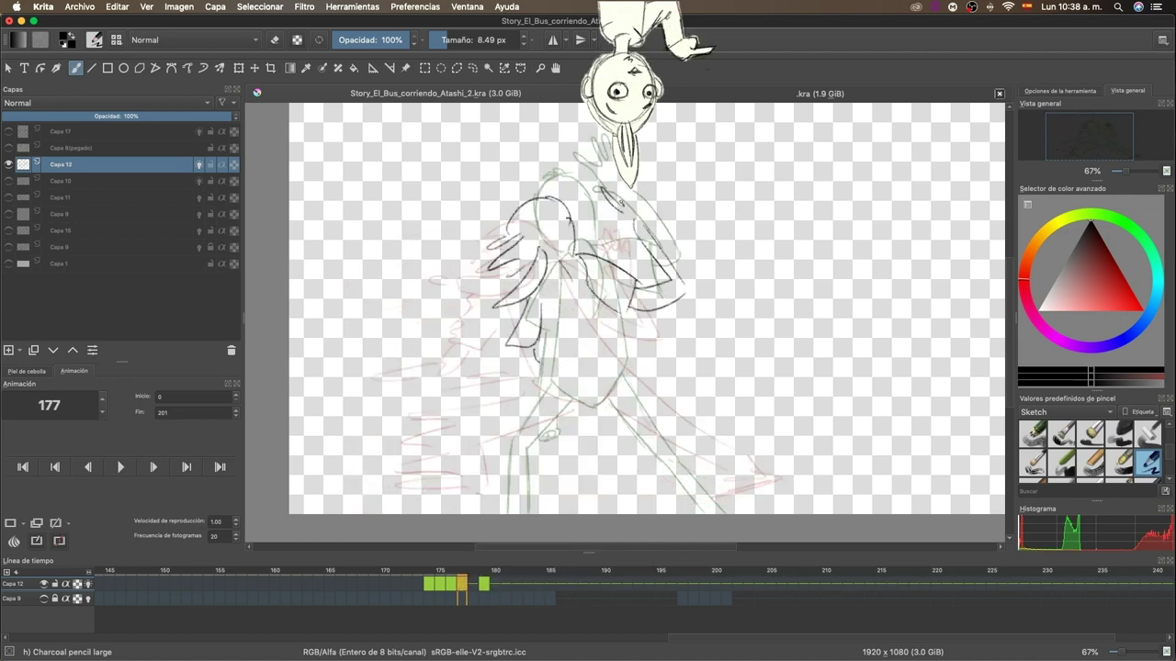
click(452, 585)
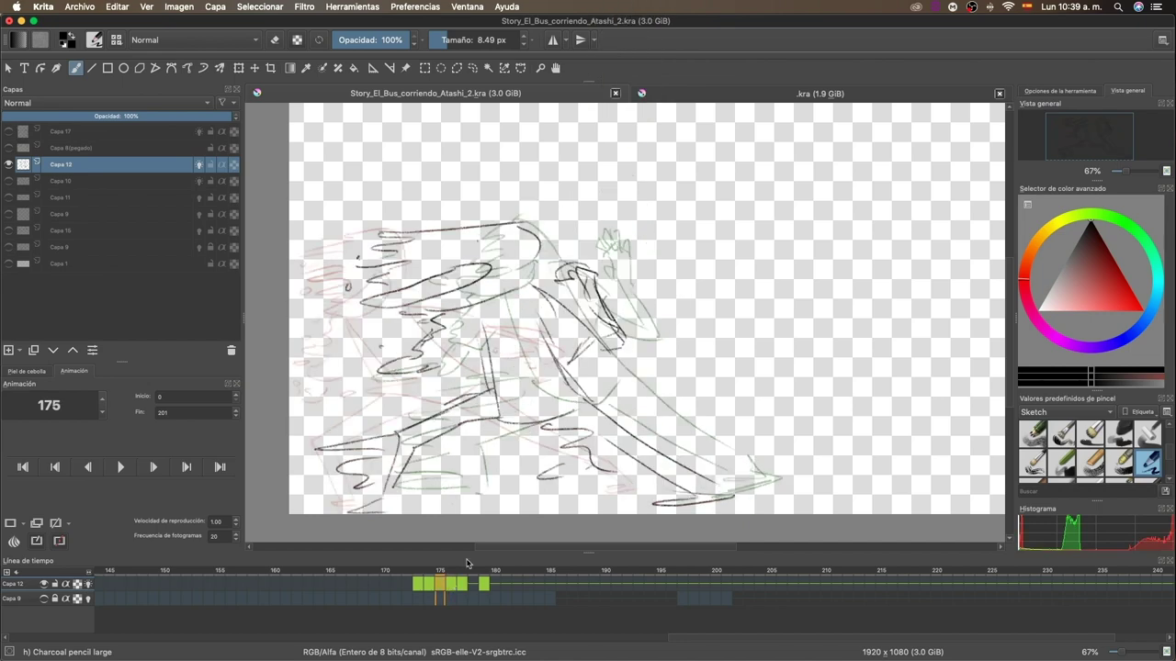
click(474, 585)
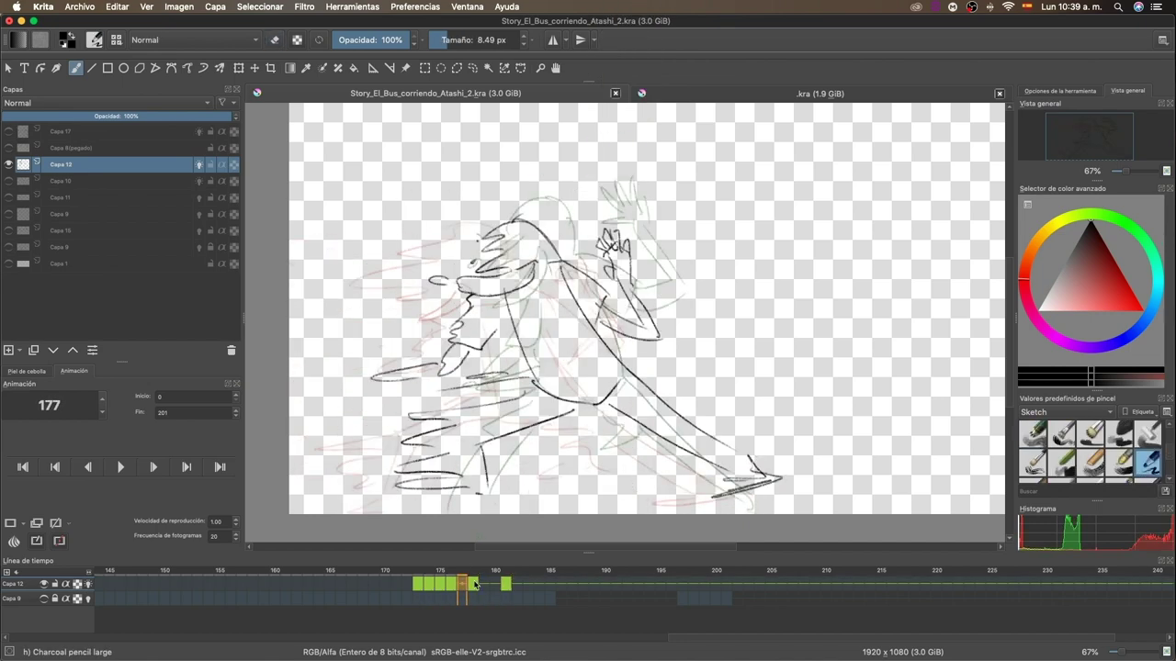
key(Delete)
drag(485, 230, 563, 243)
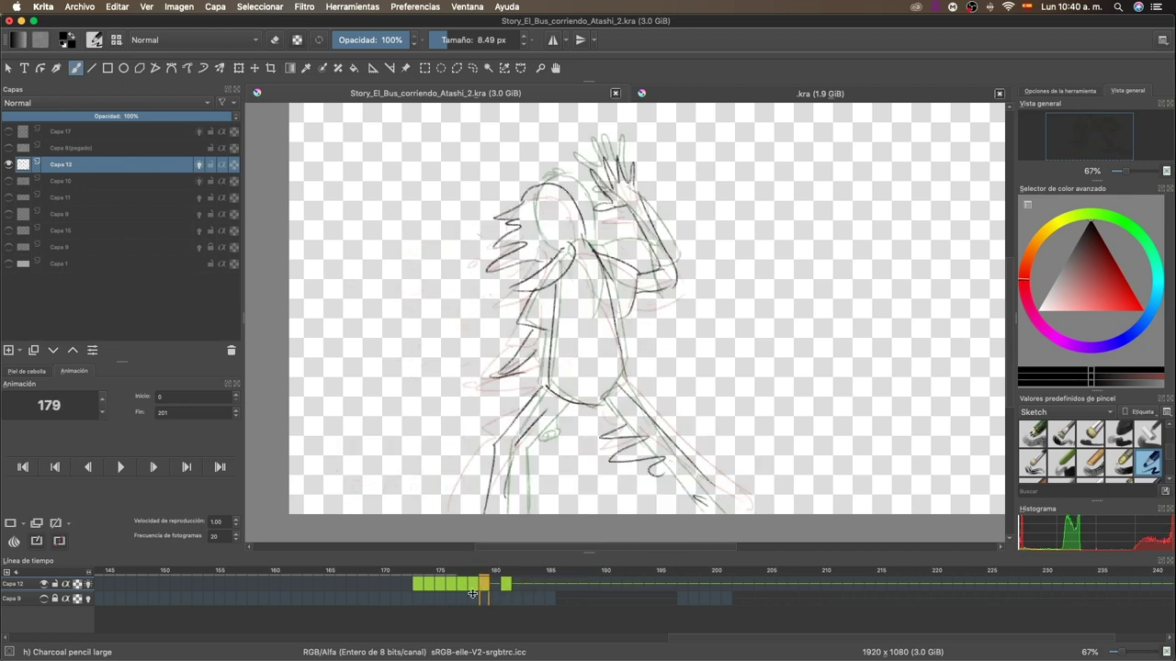
drag(472, 594, 432, 586)
Step: Create a blank keyframe at 176, ink the following frames through 189, and play the animation
right_click(450, 585)
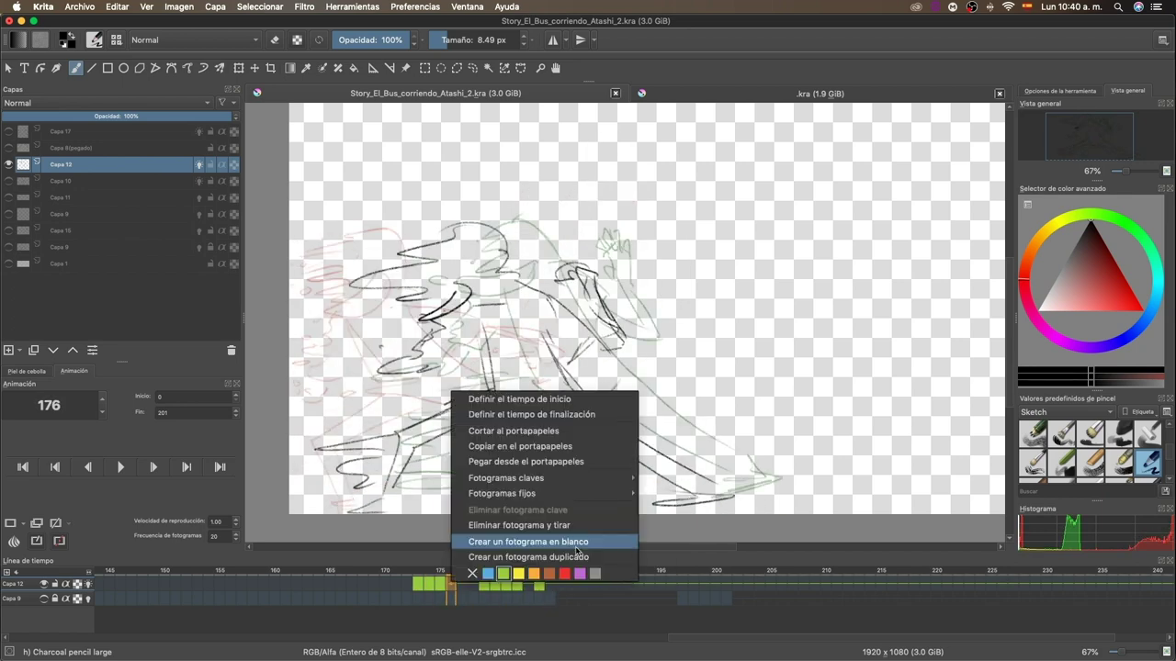
click(529, 542)
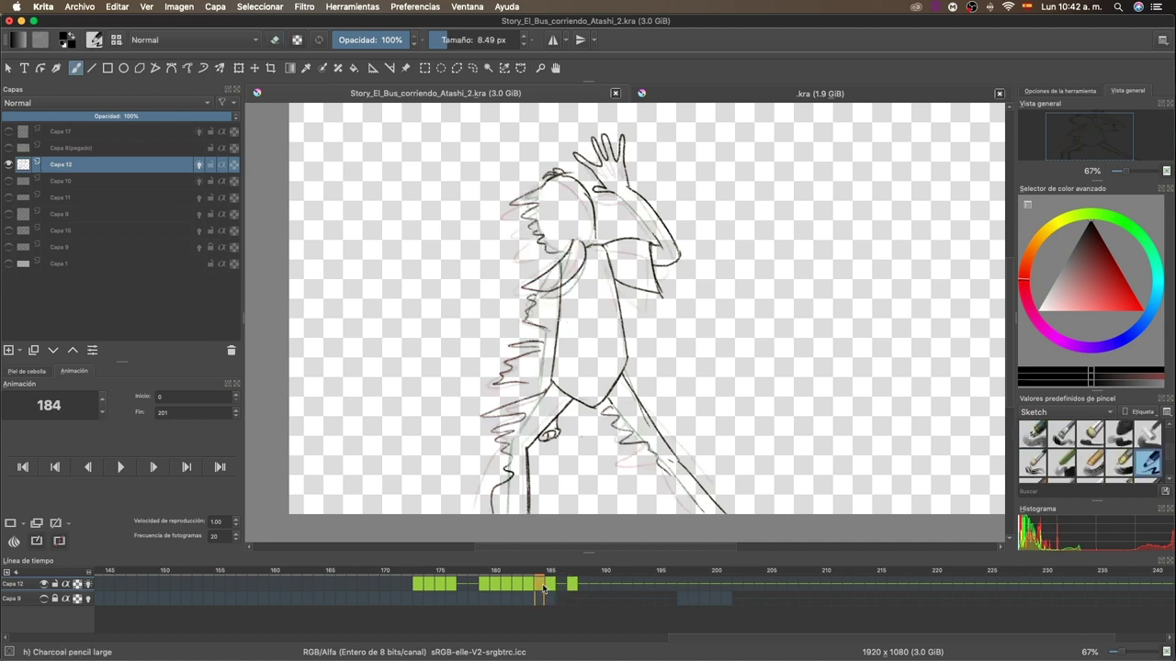
key(period)
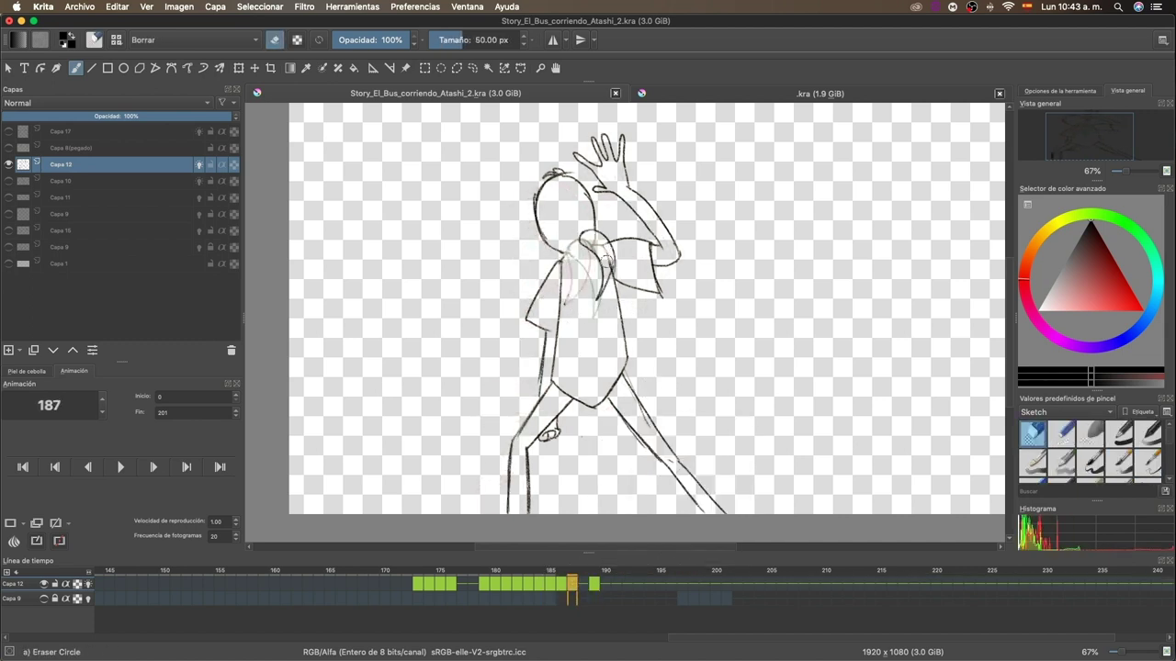
key(period)
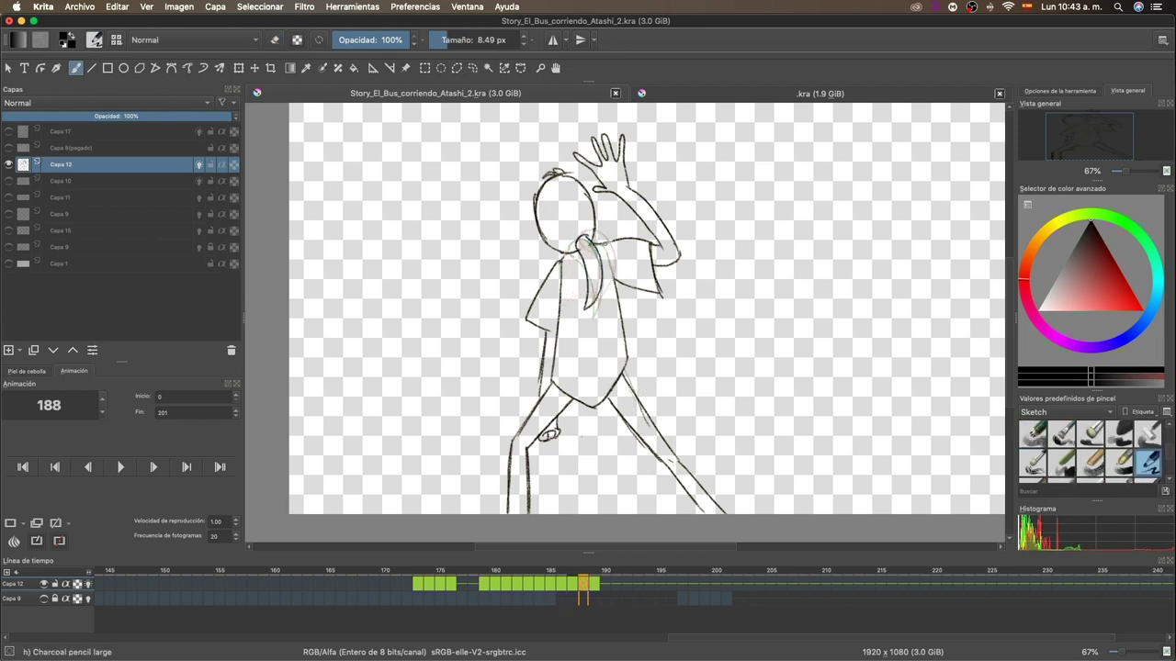
key(period)
key(slash)
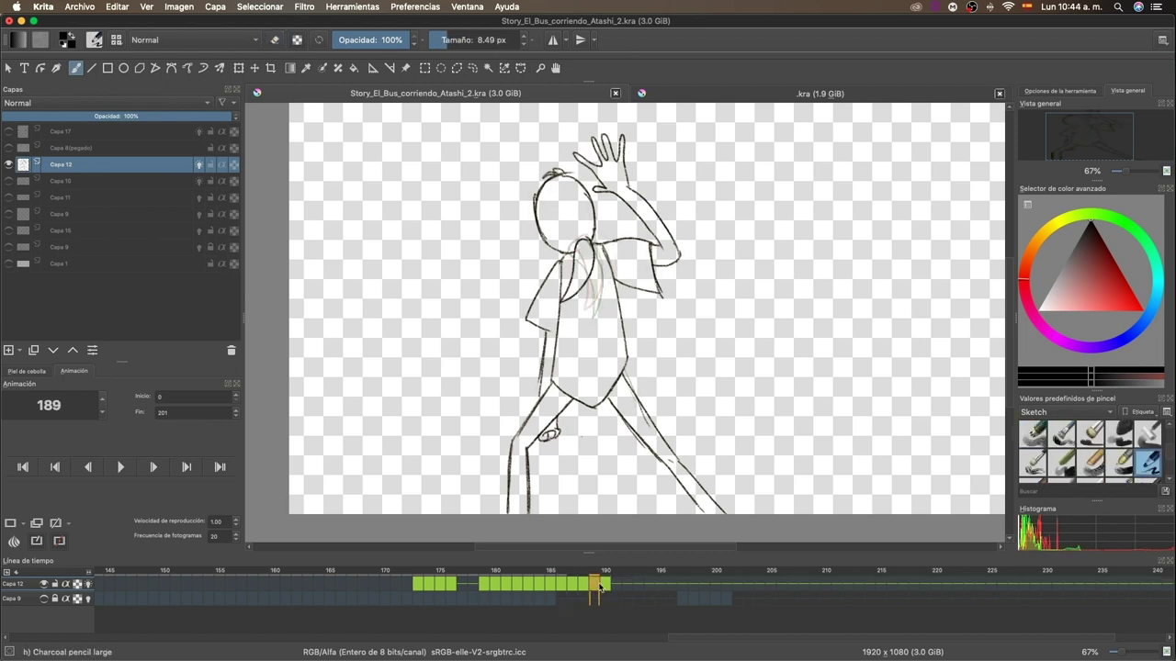
click(121, 467)
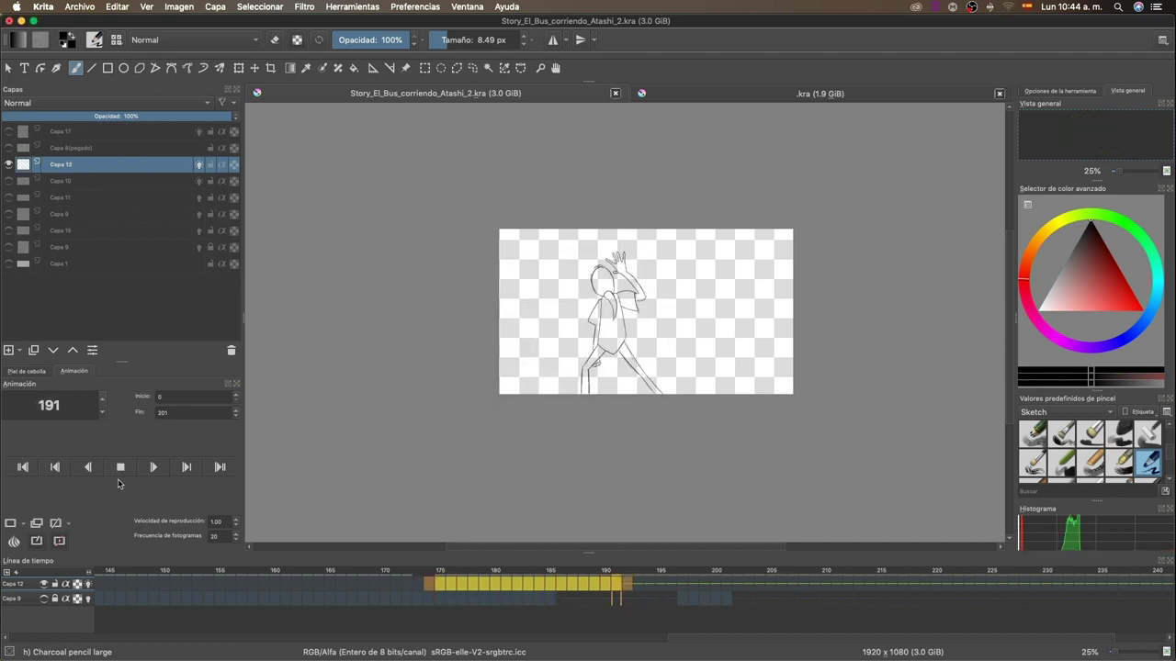
Step: Ink and fix frames 188–192 of the boy reaching up, replaying the animation to check
click(120, 466)
click(121, 473)
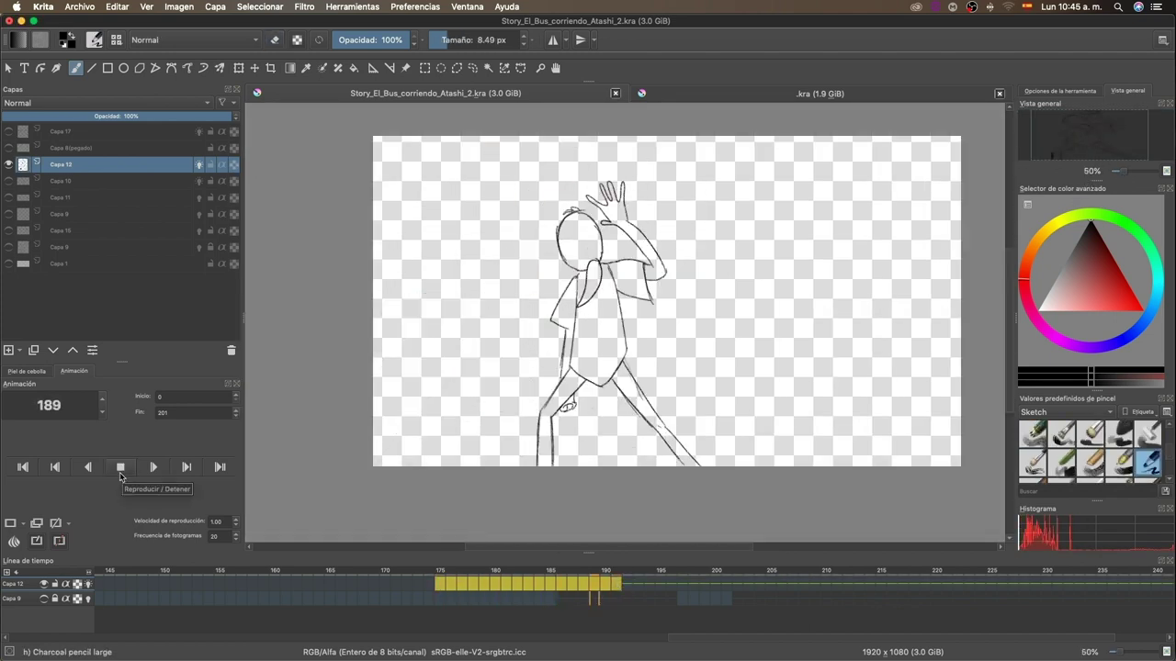
click(616, 586)
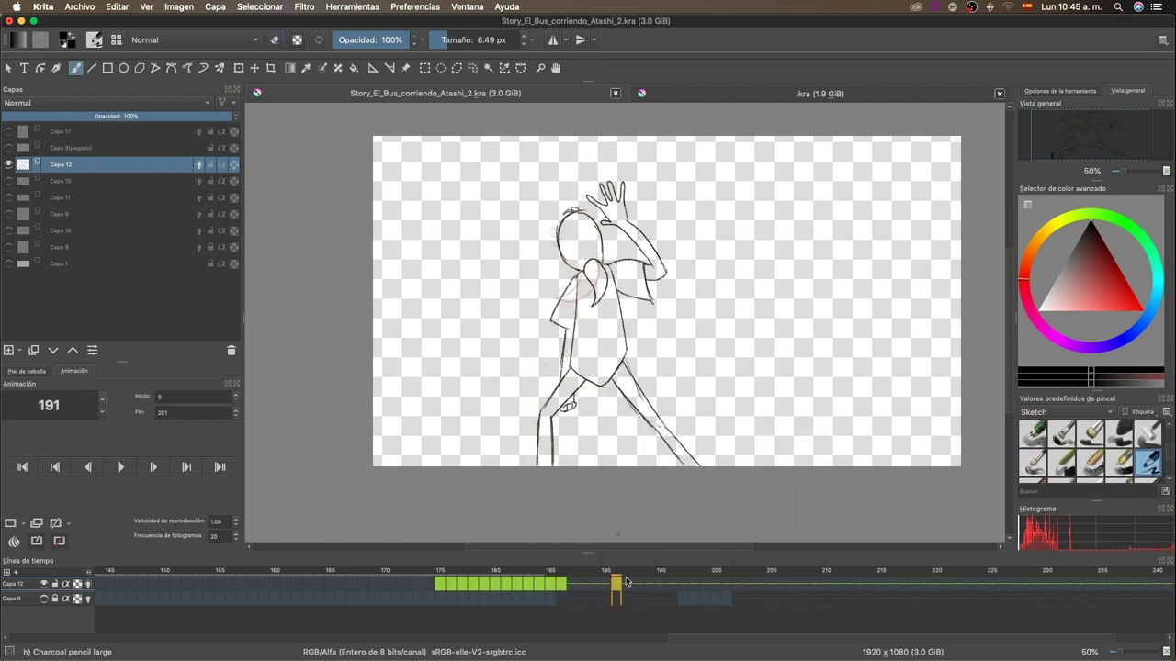
click(582, 584)
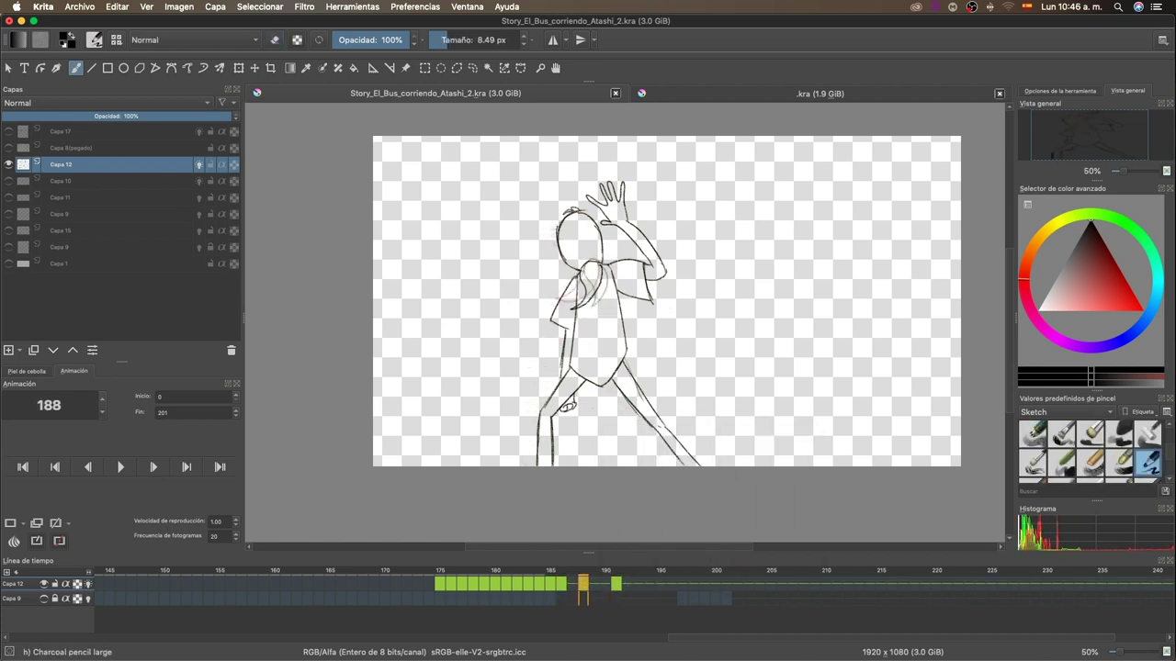
click(604, 594)
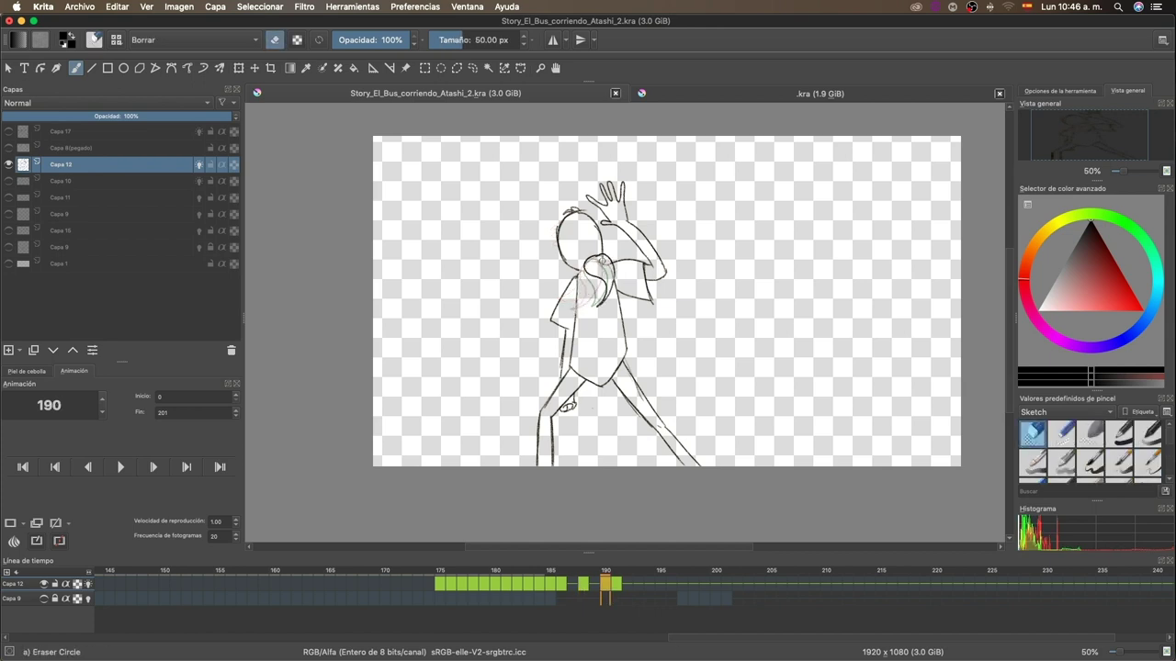
click(606, 593)
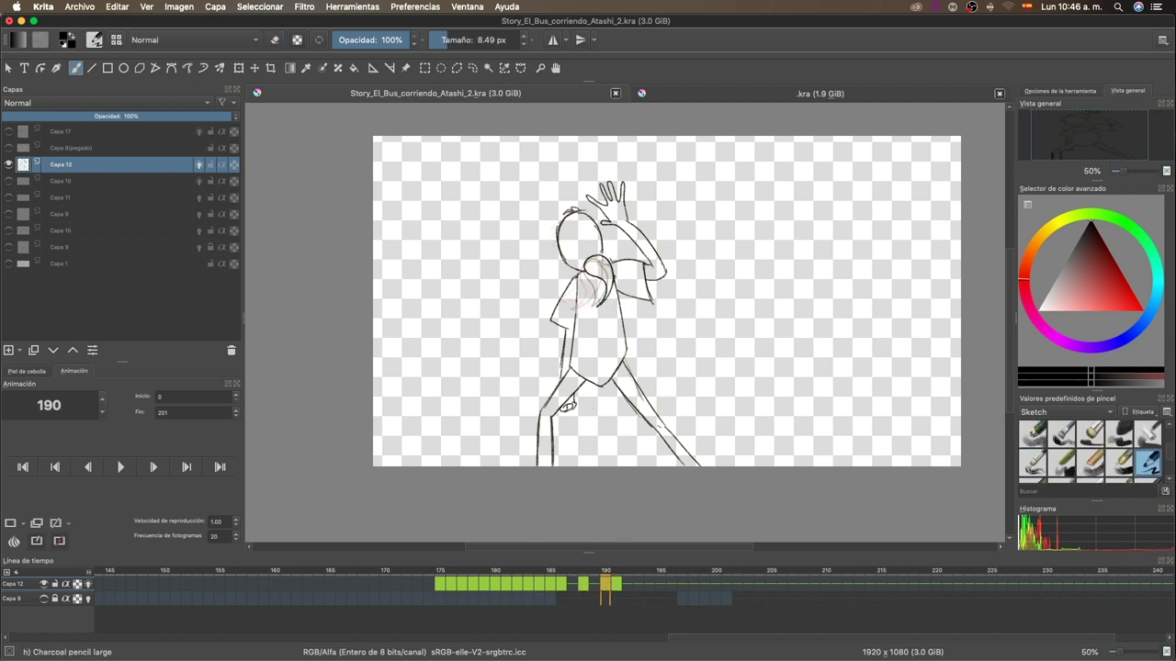
click(618, 592)
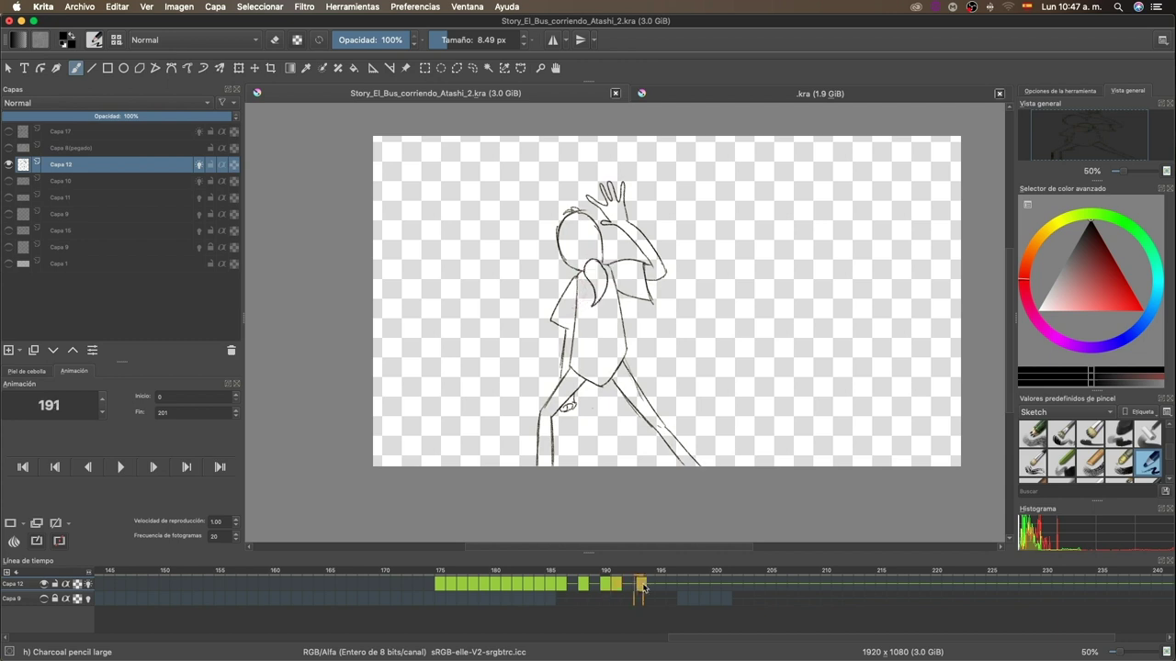
click(632, 598)
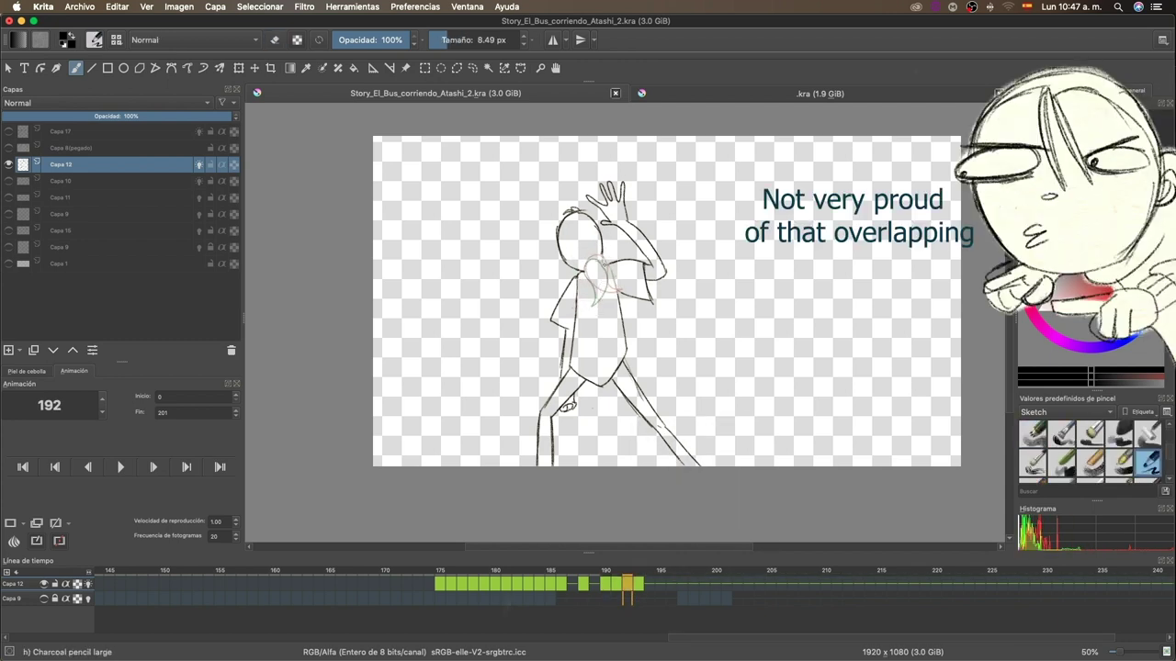
drag(608, 586, 619, 590)
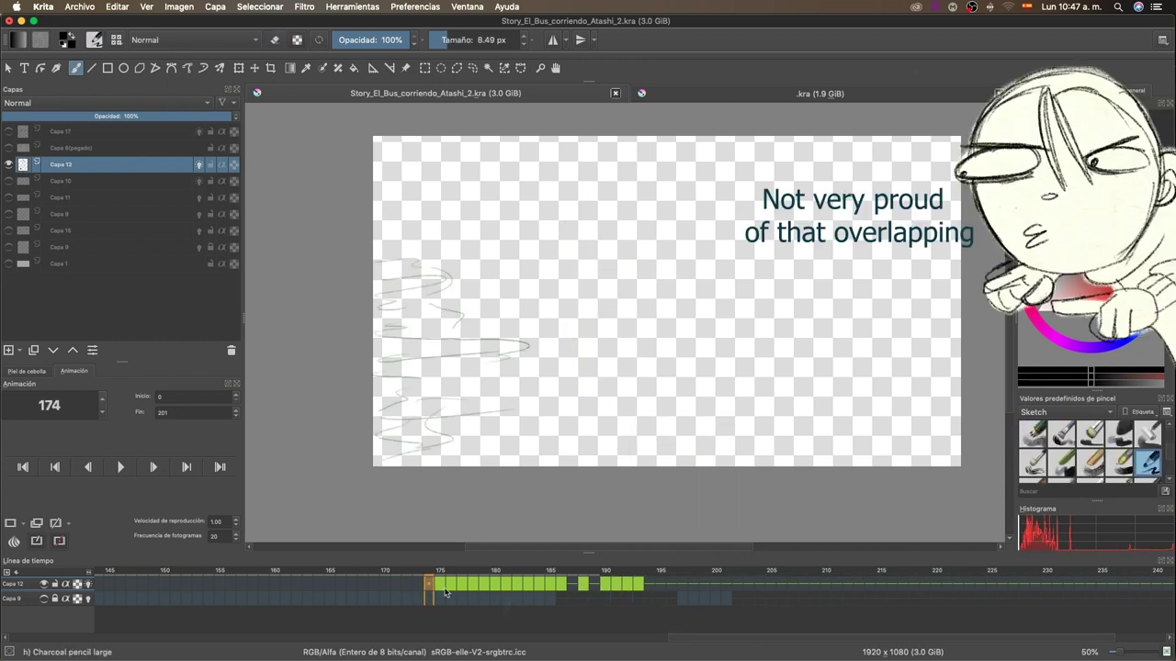
click(120, 467)
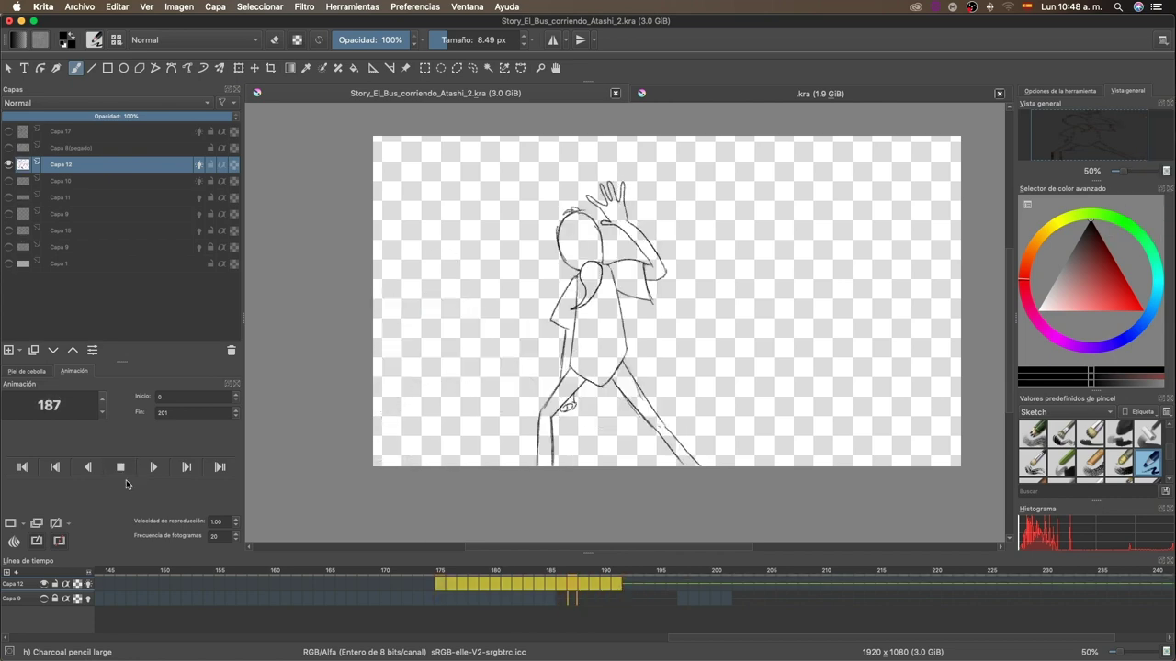
key(space)
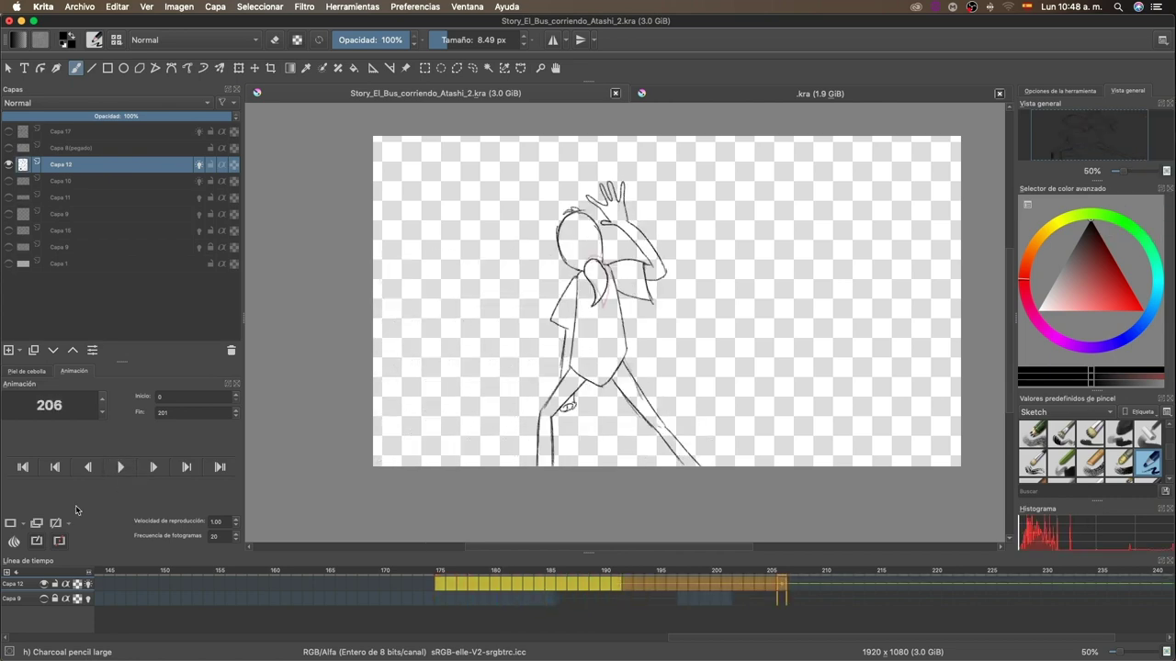
Step: Play and stop the animation to review the final keyframes spaced on twos
click(117, 471)
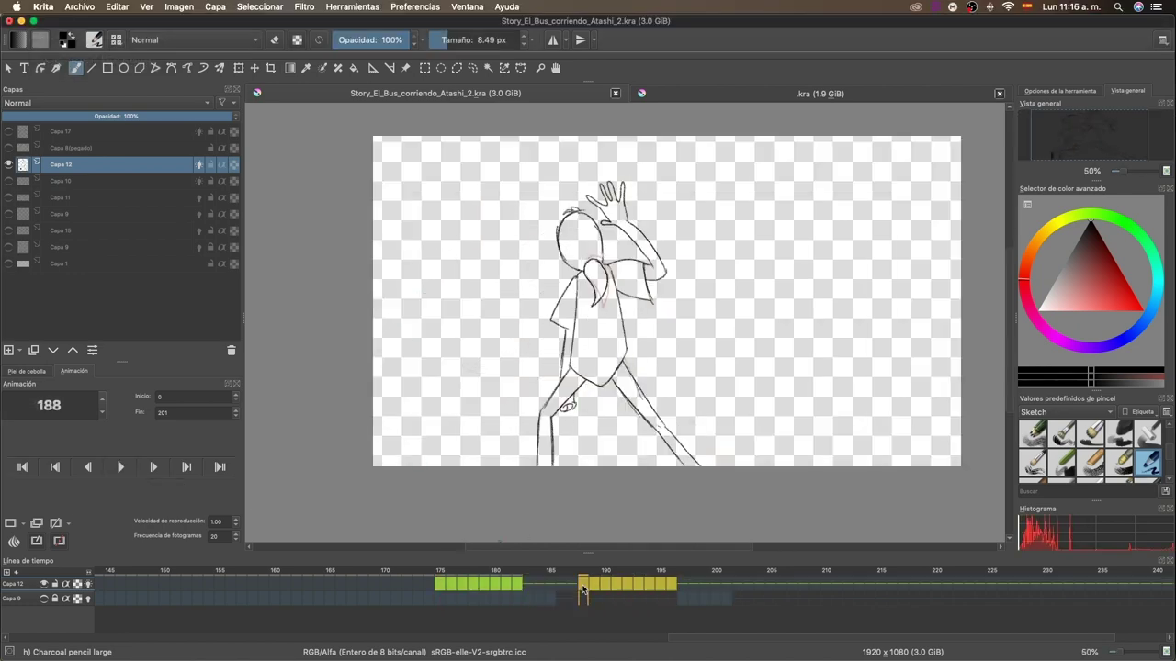
key(space)
key(space)
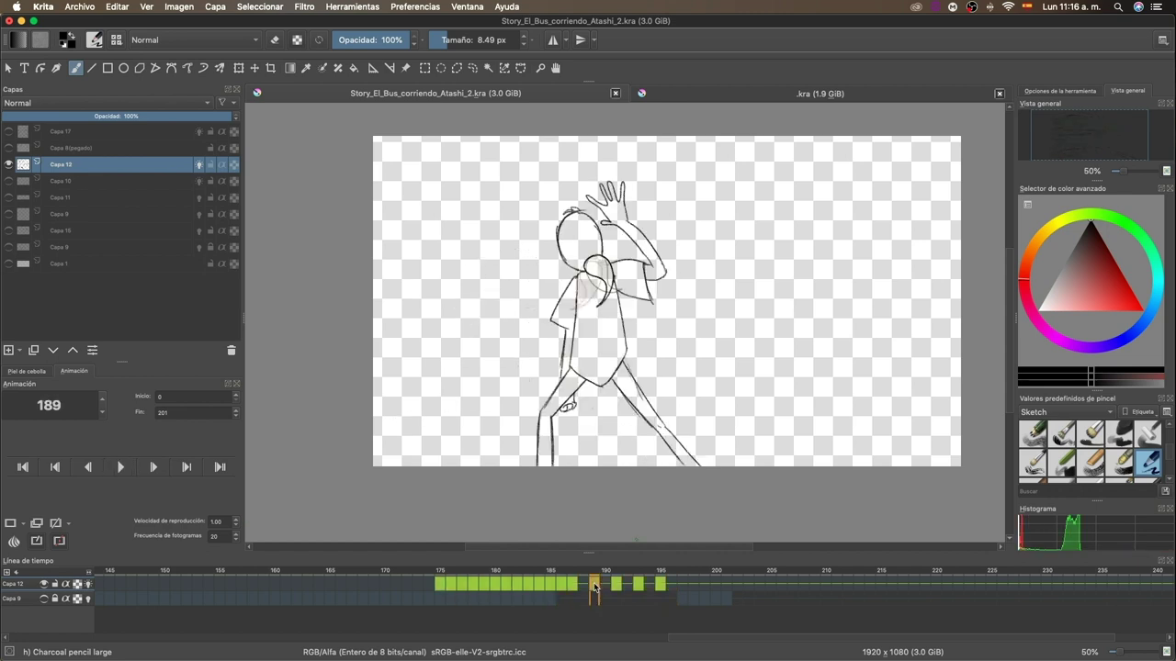
key(space)
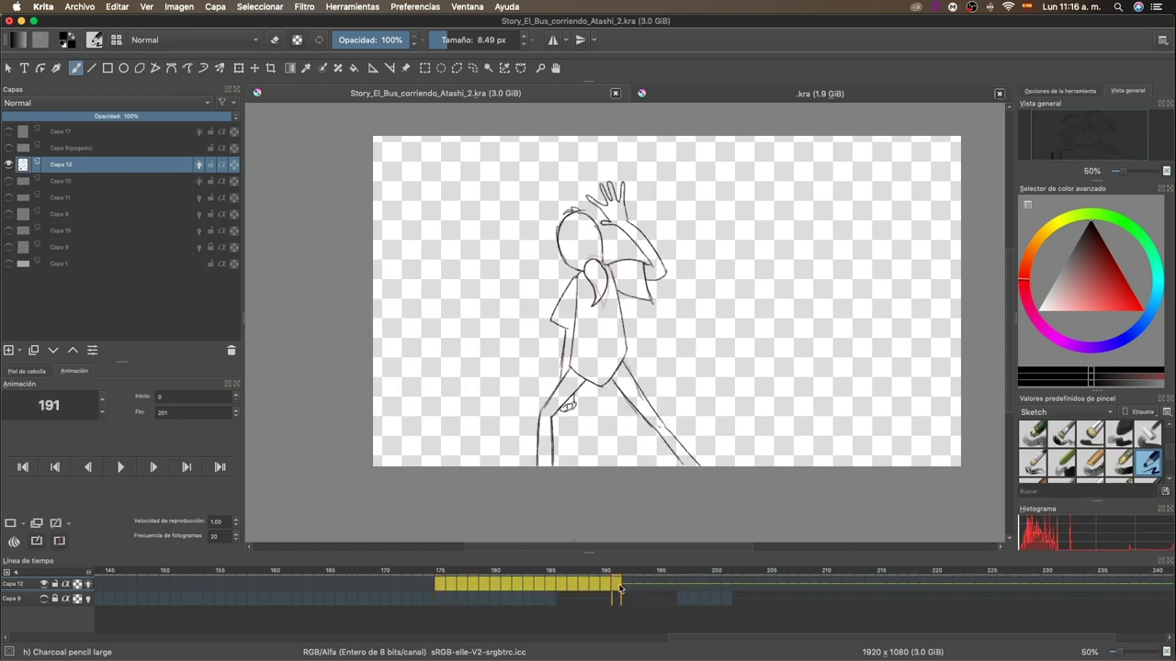